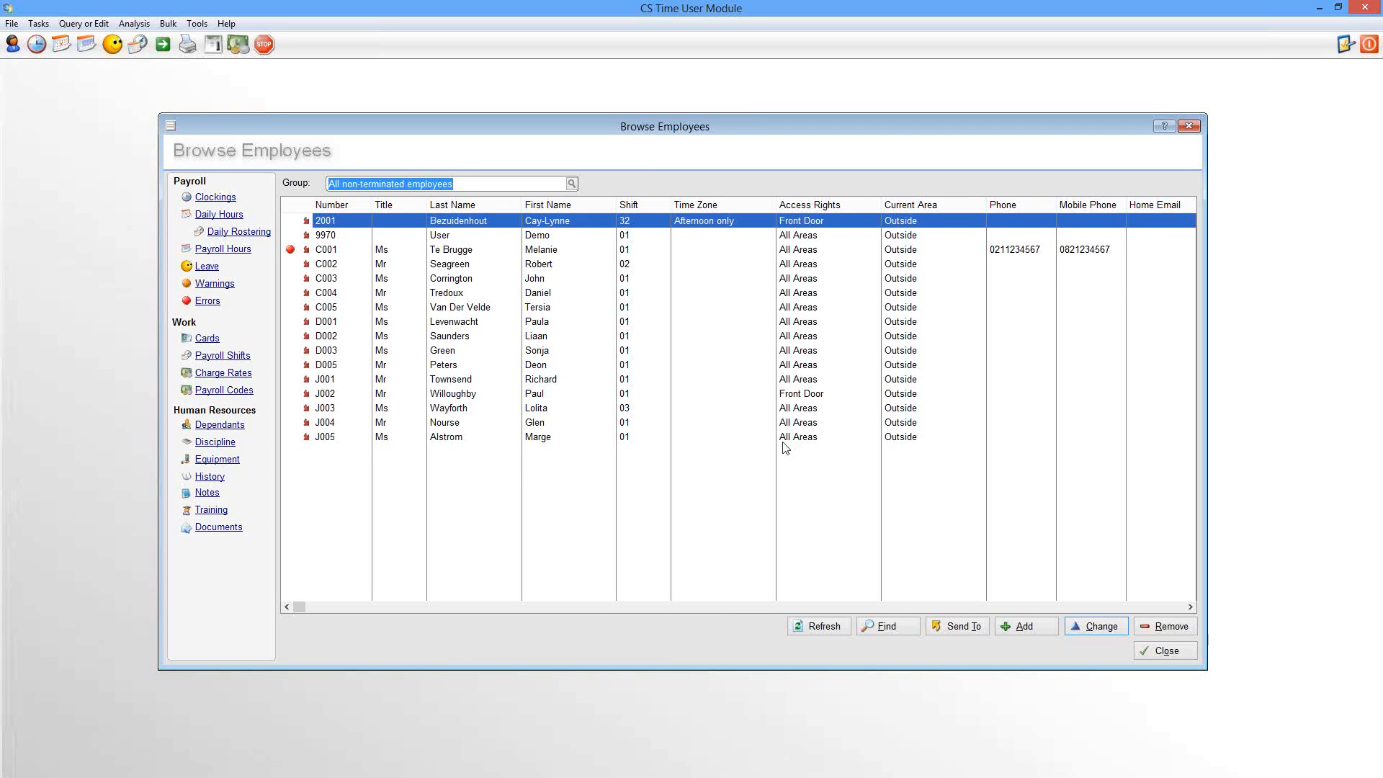
# Start a new employee record and review its shift pattern, access and classification settings, including the available departments
pyautogui.click(1036, 627)
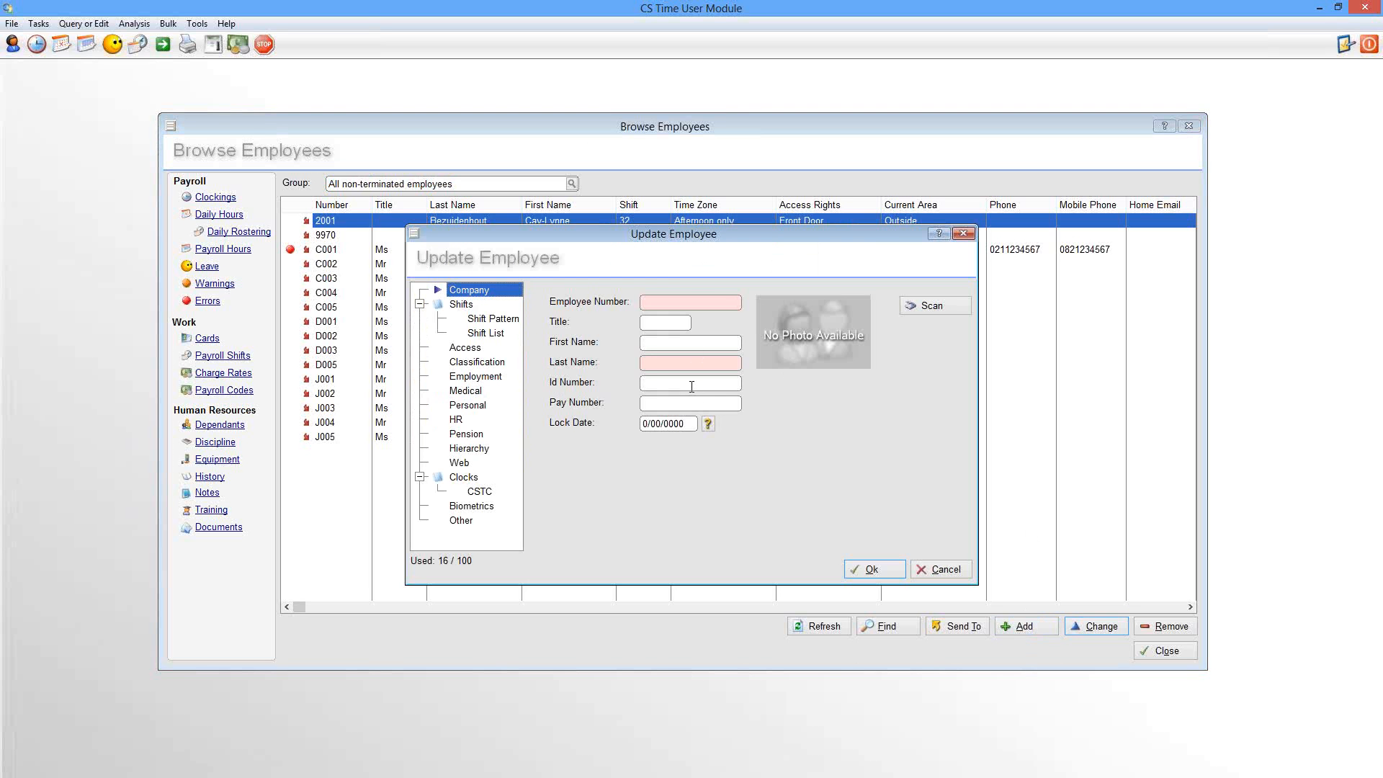
pyautogui.click(468, 318)
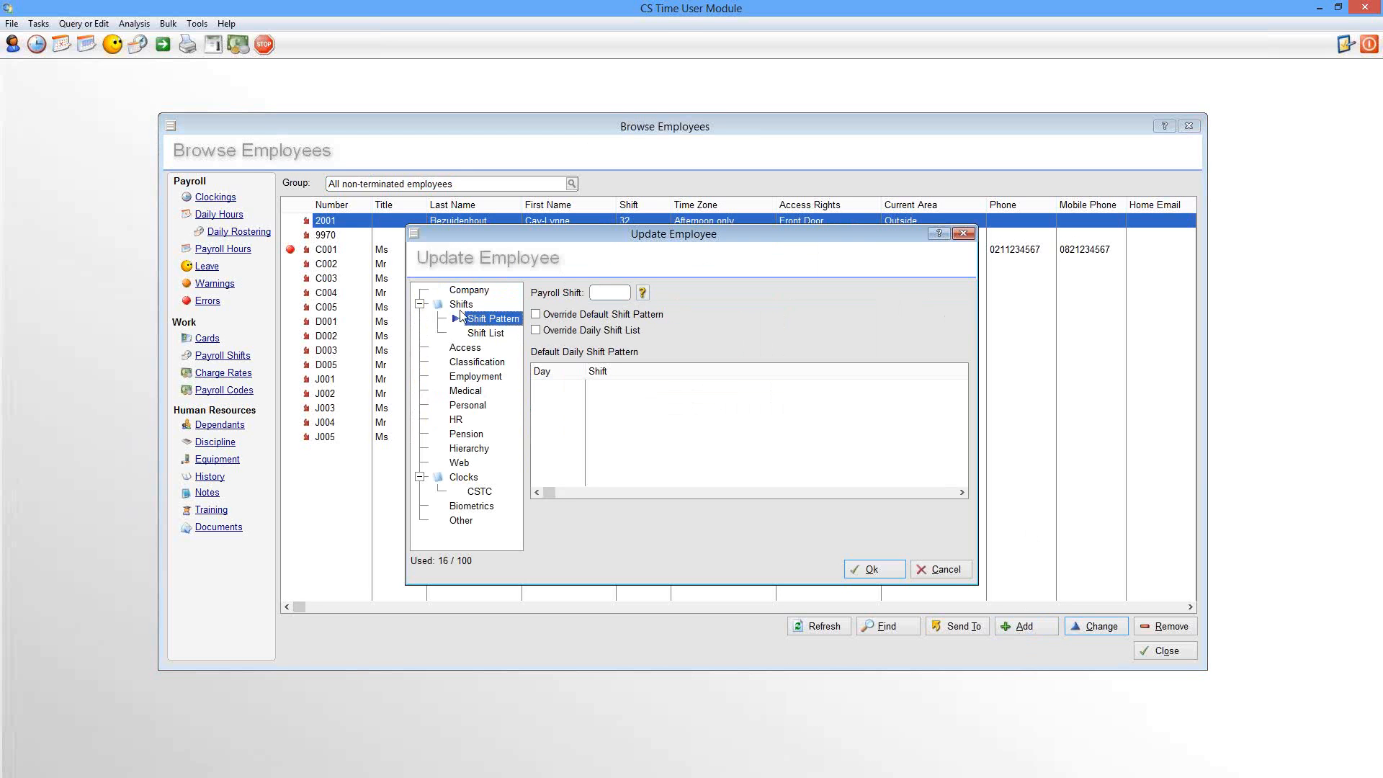
pyautogui.click(460, 348)
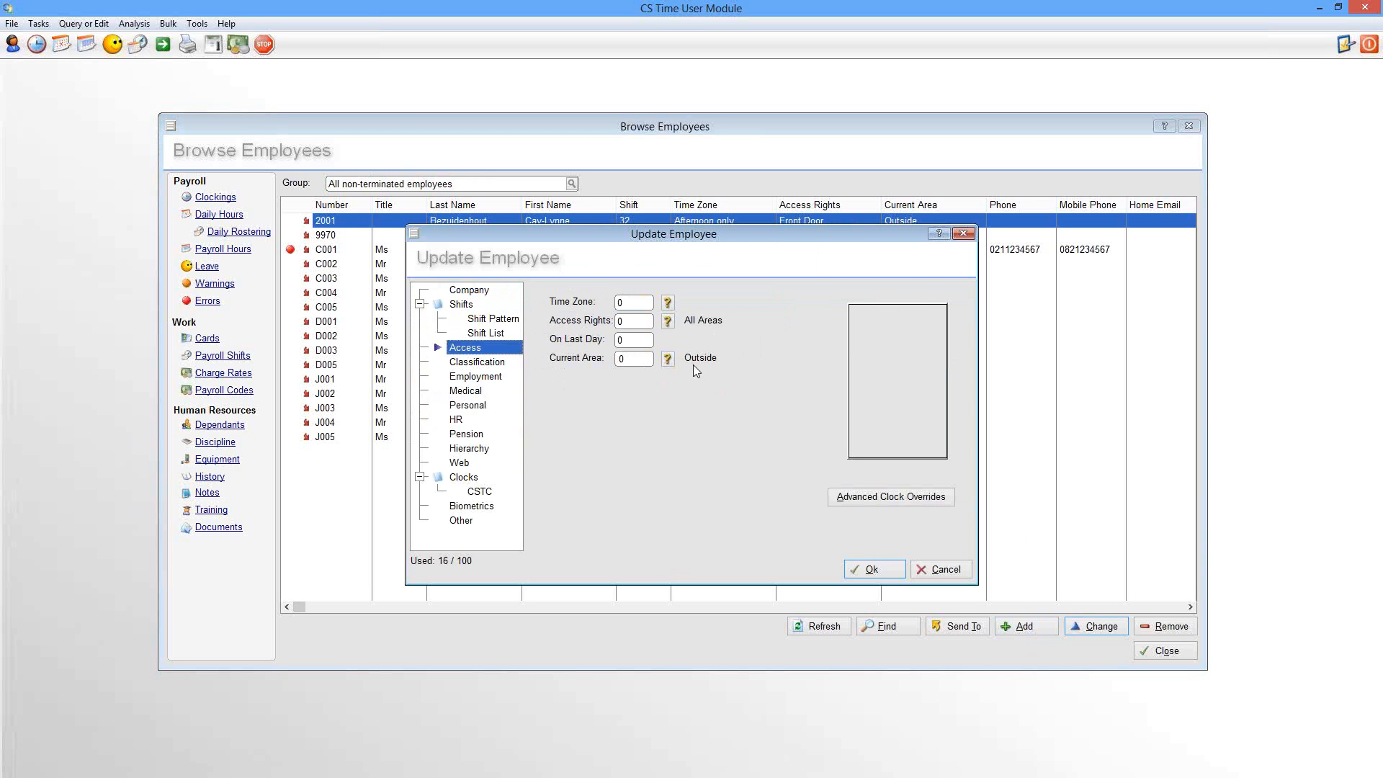
pyautogui.click(477, 363)
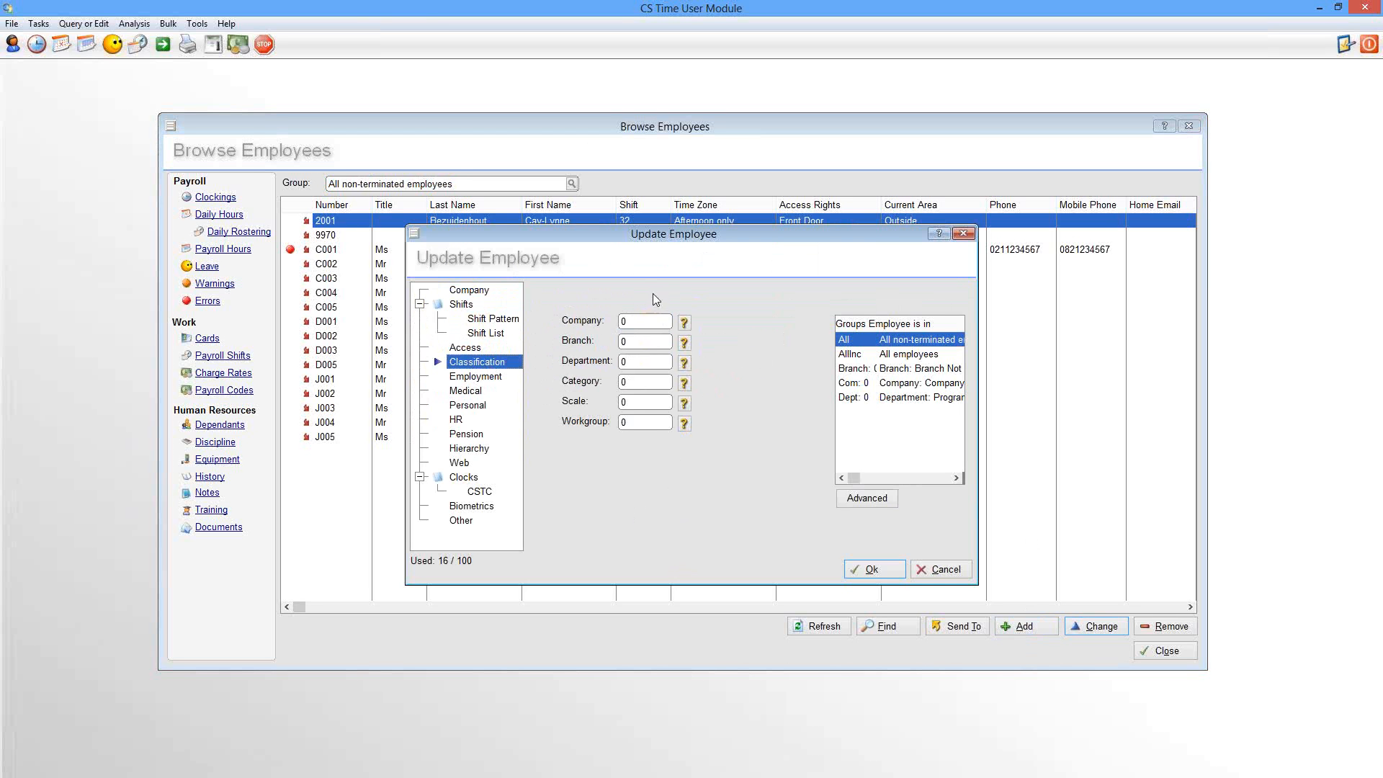
pyautogui.click(685, 362)
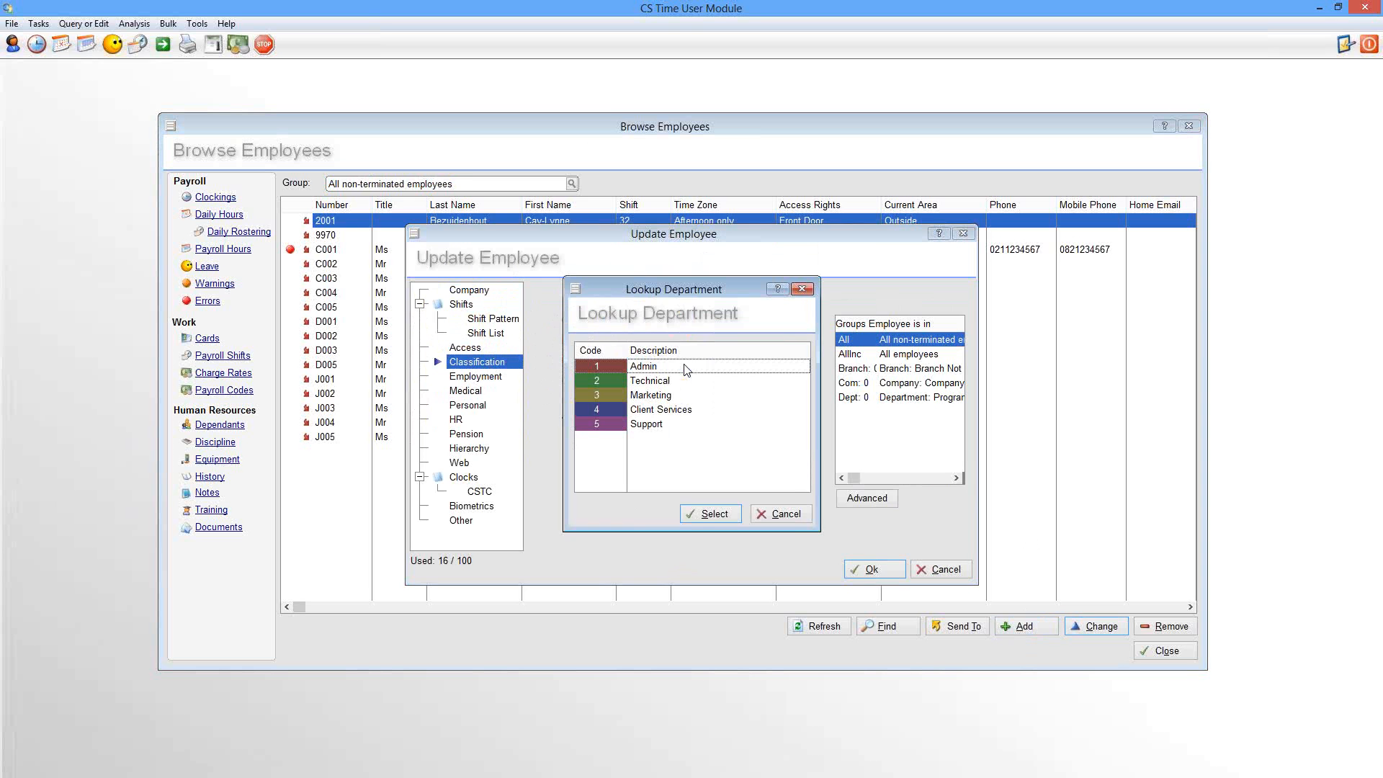
pyautogui.click(784, 515)
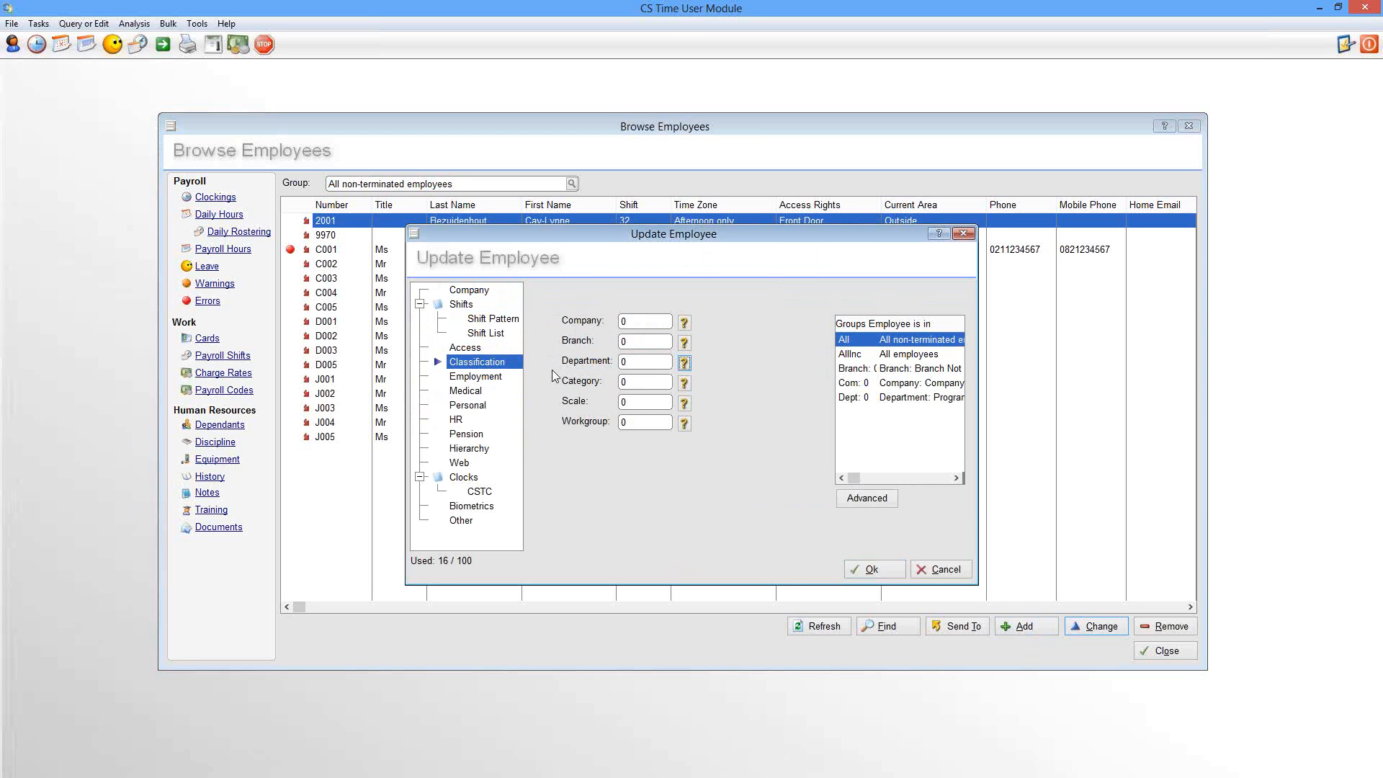
# Review the employment, medical, personal and HR details that can be captured for the new employee
pyautogui.click(496, 382)
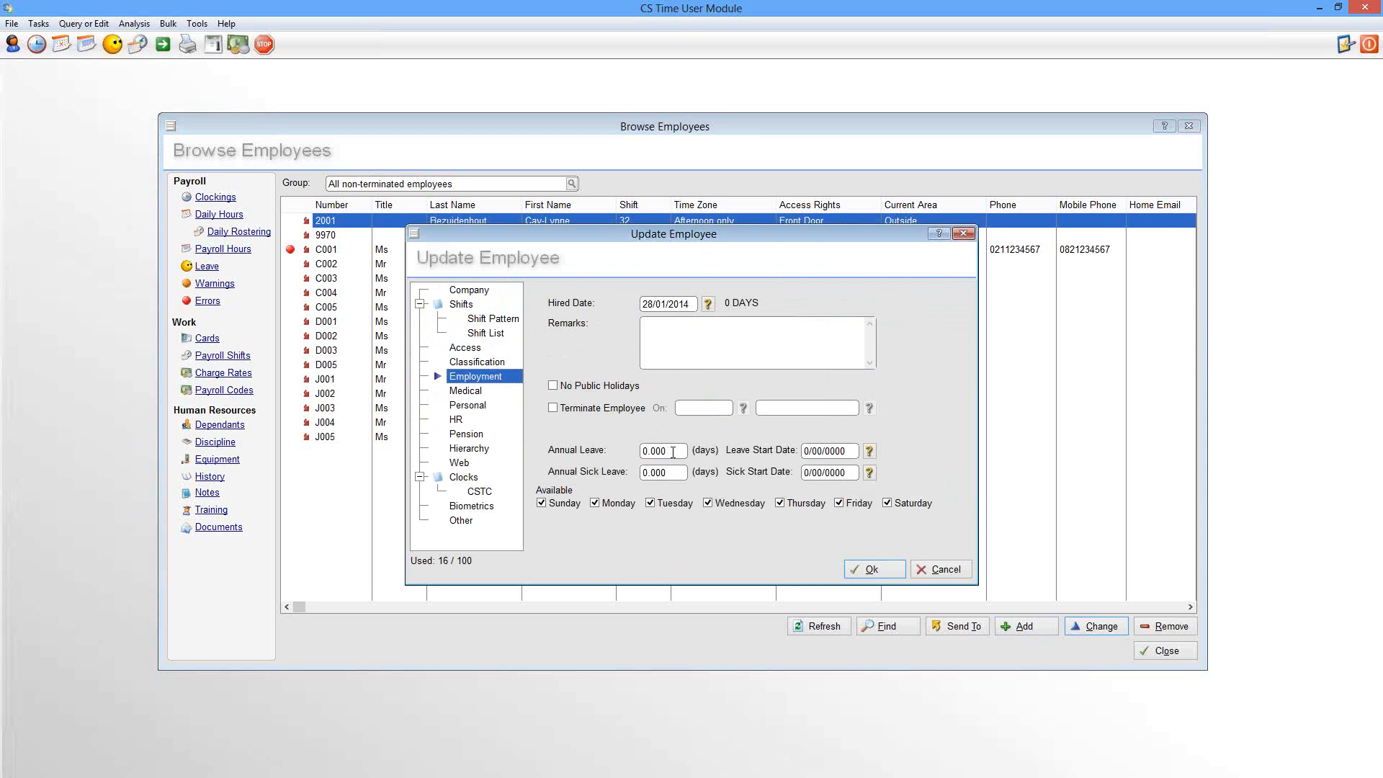
pyautogui.moveTo(670, 452); pyautogui.dragTo(621, 448)
pyautogui.click(458, 395)
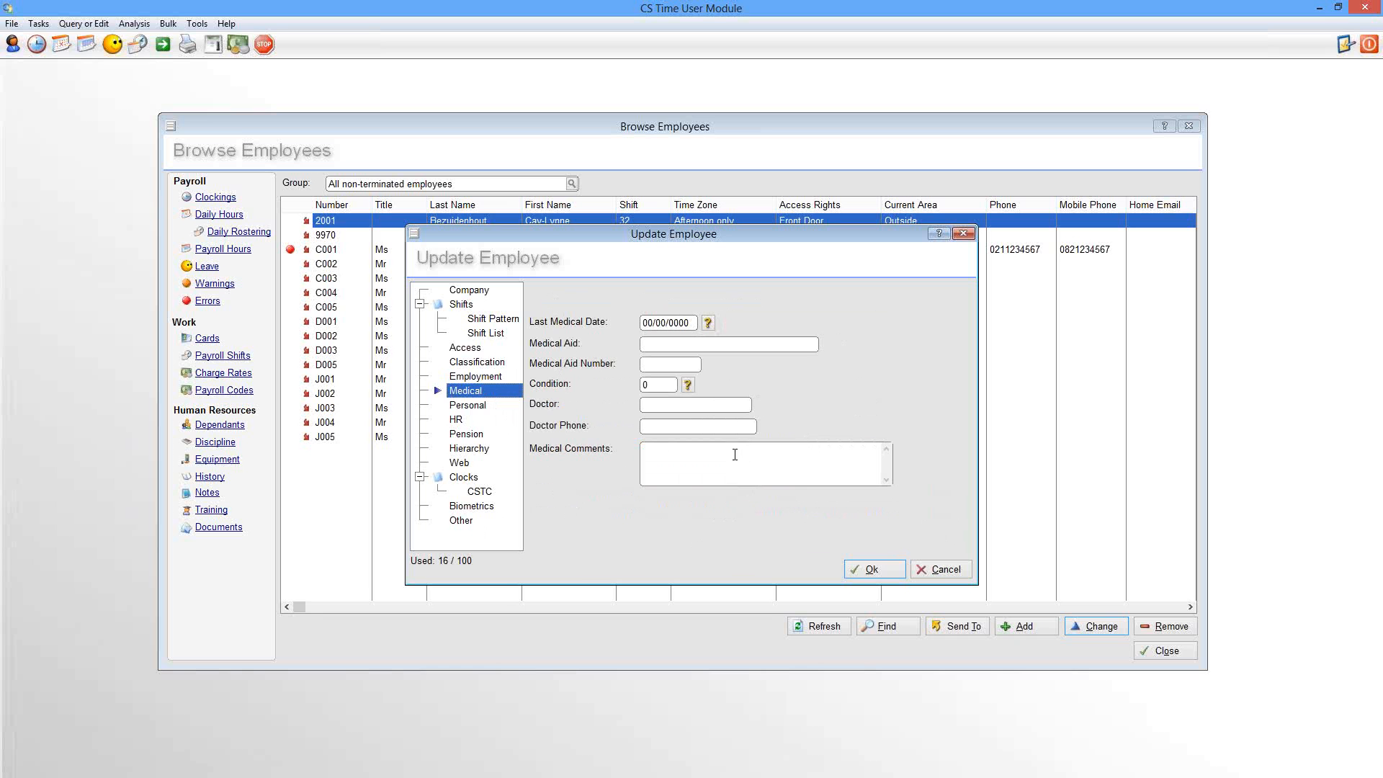
pyautogui.click(471, 407)
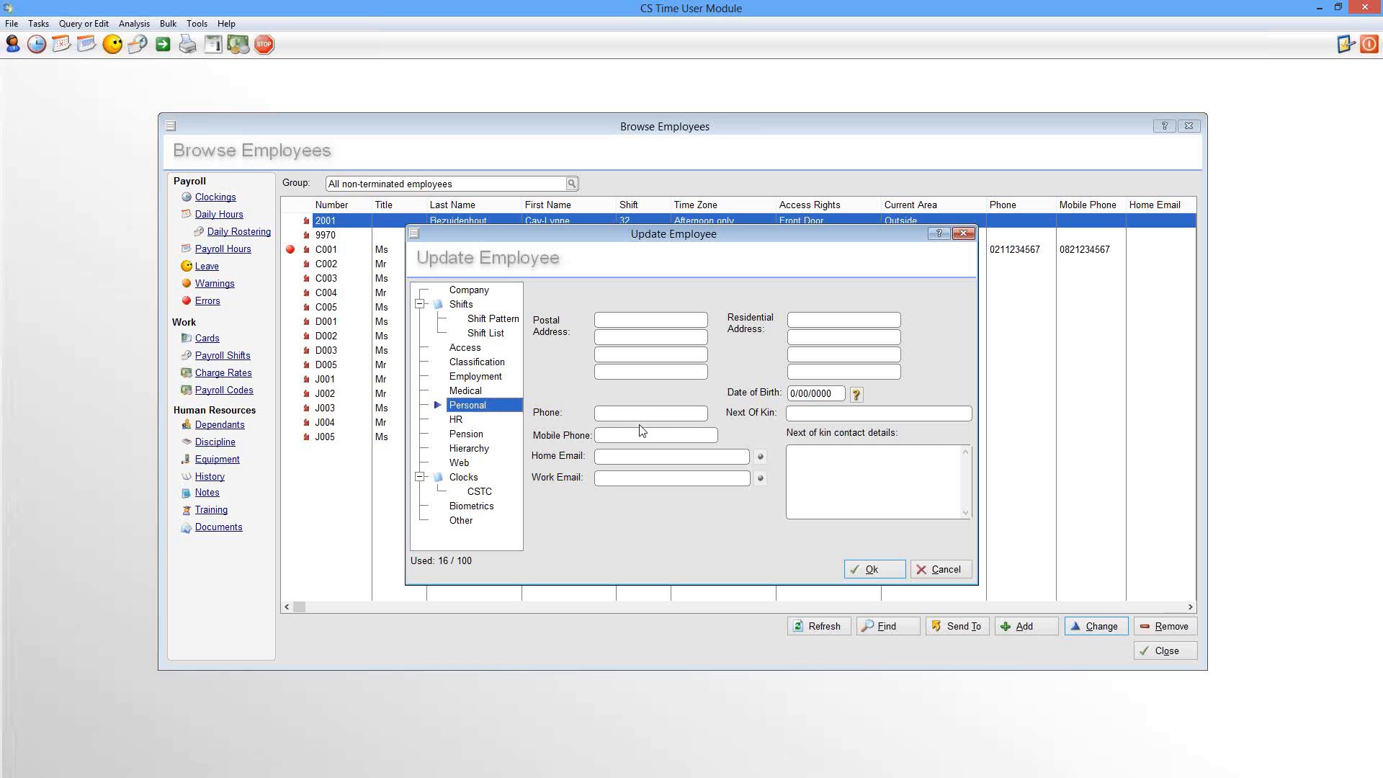
pyautogui.click(456, 420)
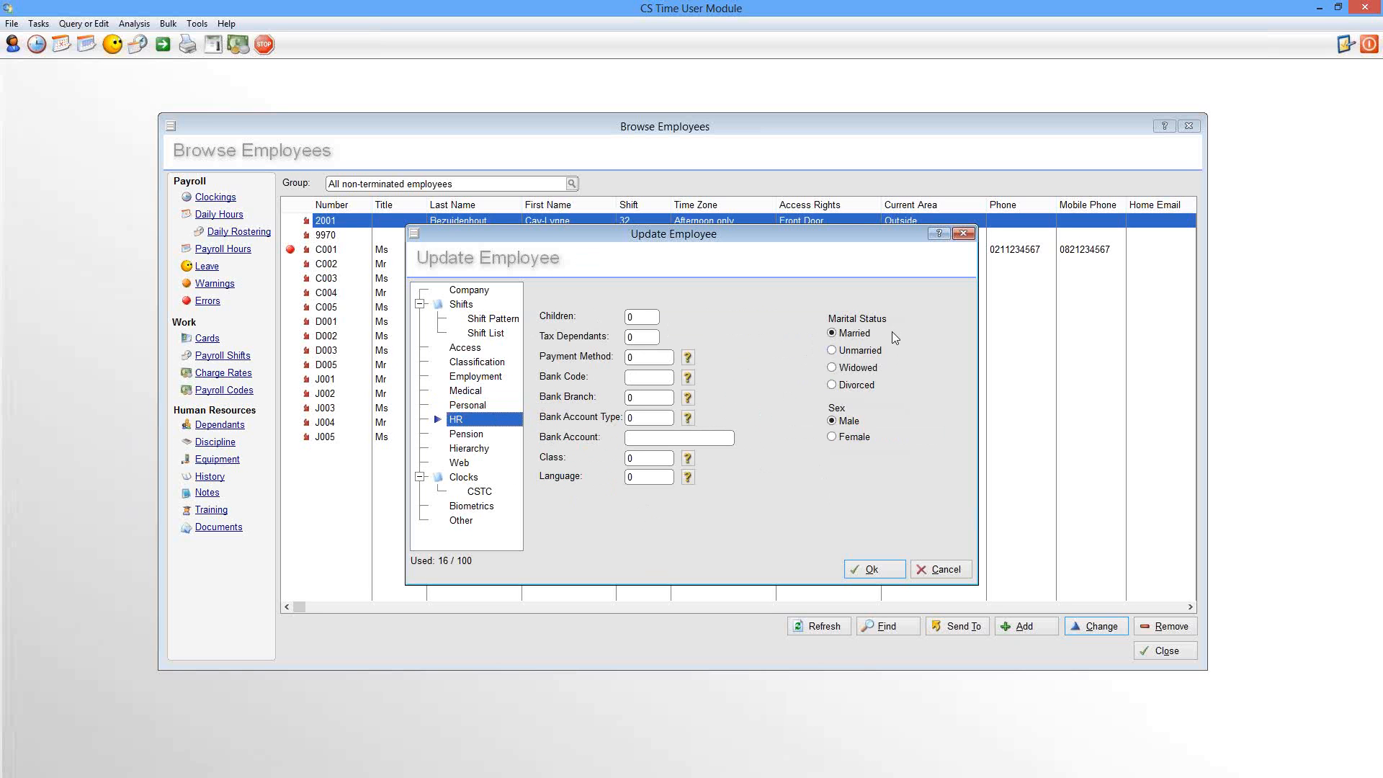
# Review the new employee's pension fields, supervision hierarchy and web login settings
pyautogui.click(480, 439)
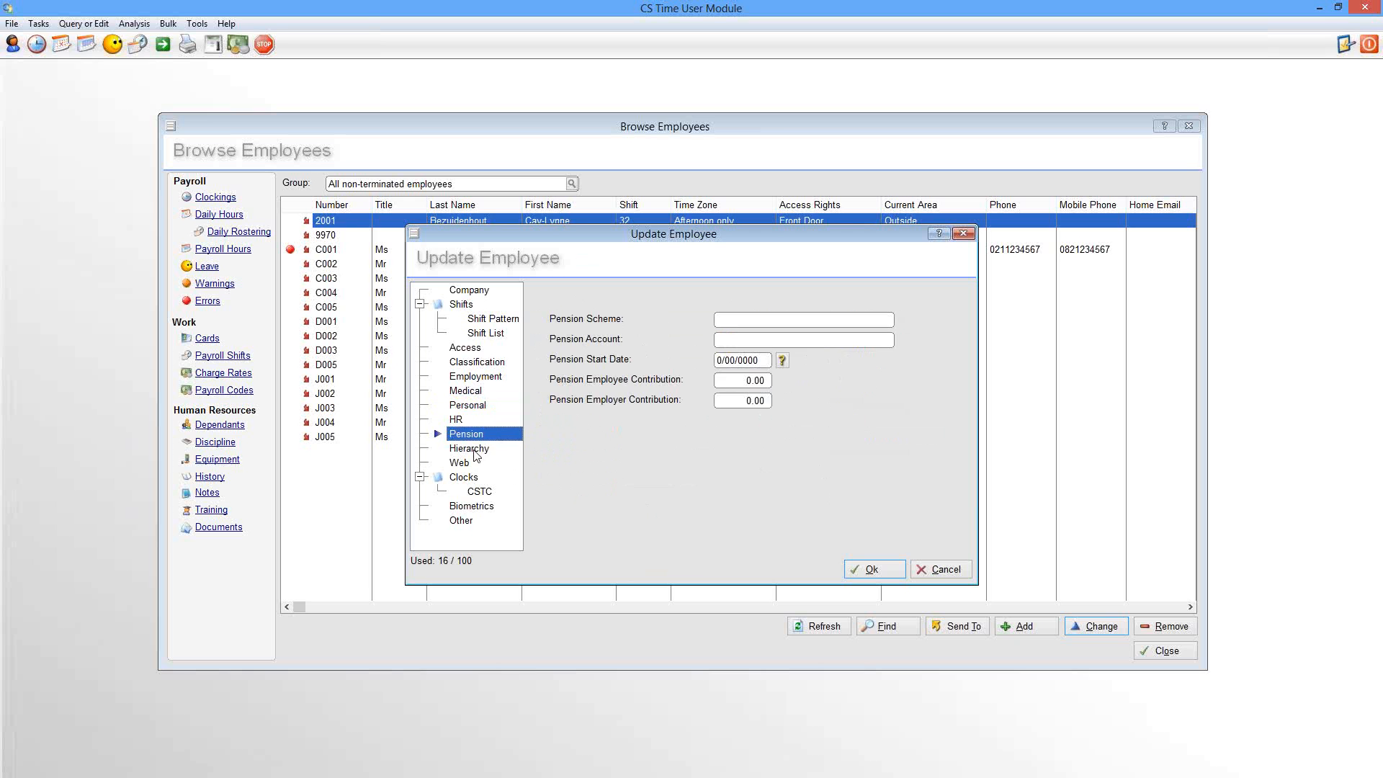
pyautogui.click(472, 449)
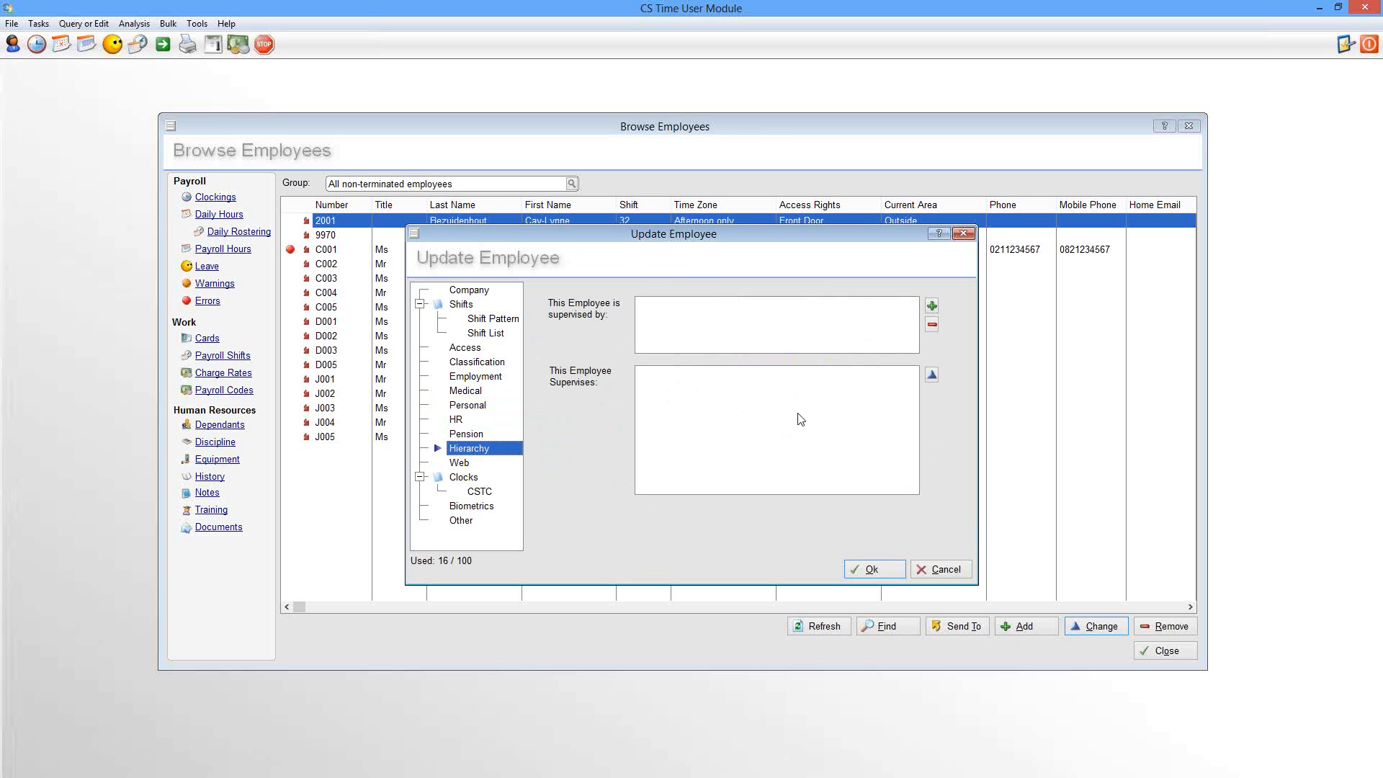
pyautogui.click(458, 463)
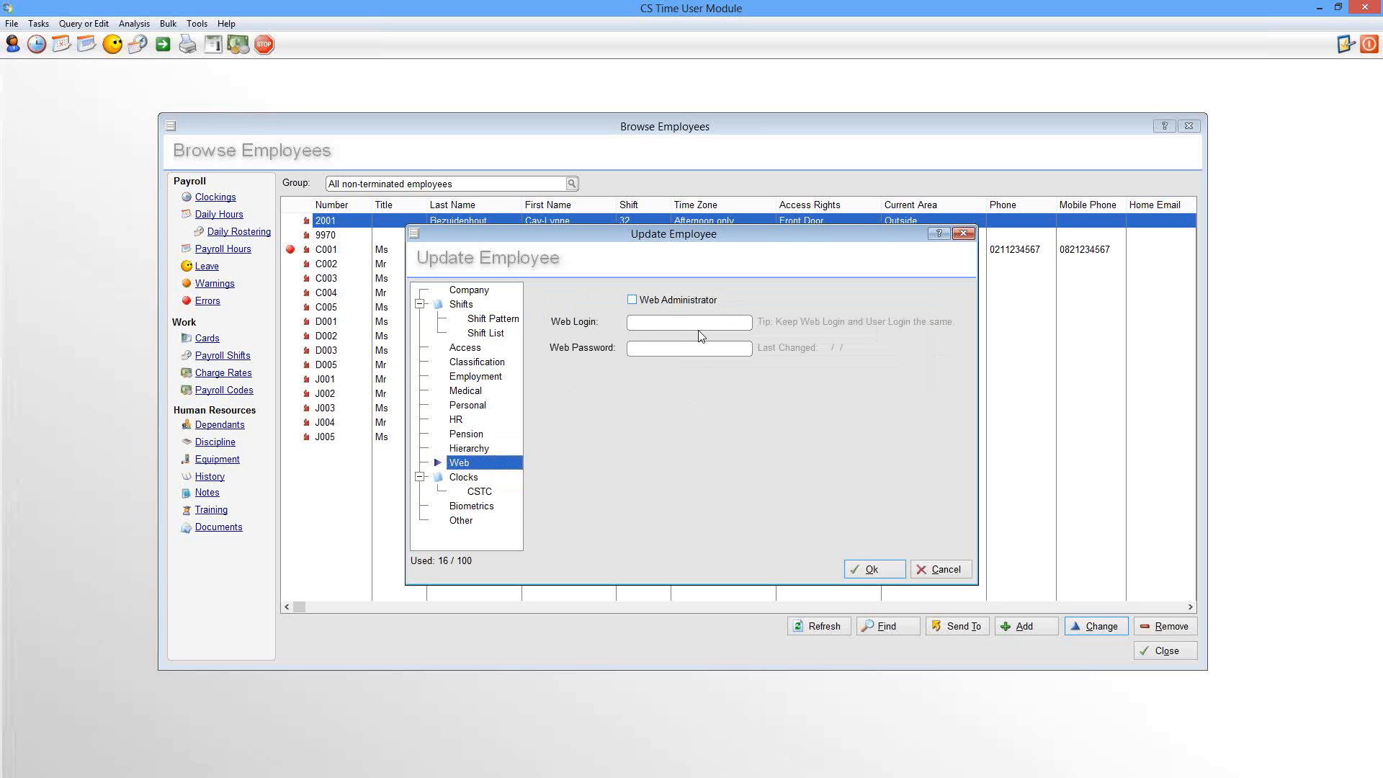
pyautogui.click(672, 324)
# Review the CSTC clock's reader requirement options, the biometrics list and the other fields, and discard the new employee record without saving
pyautogui.click(464, 478)
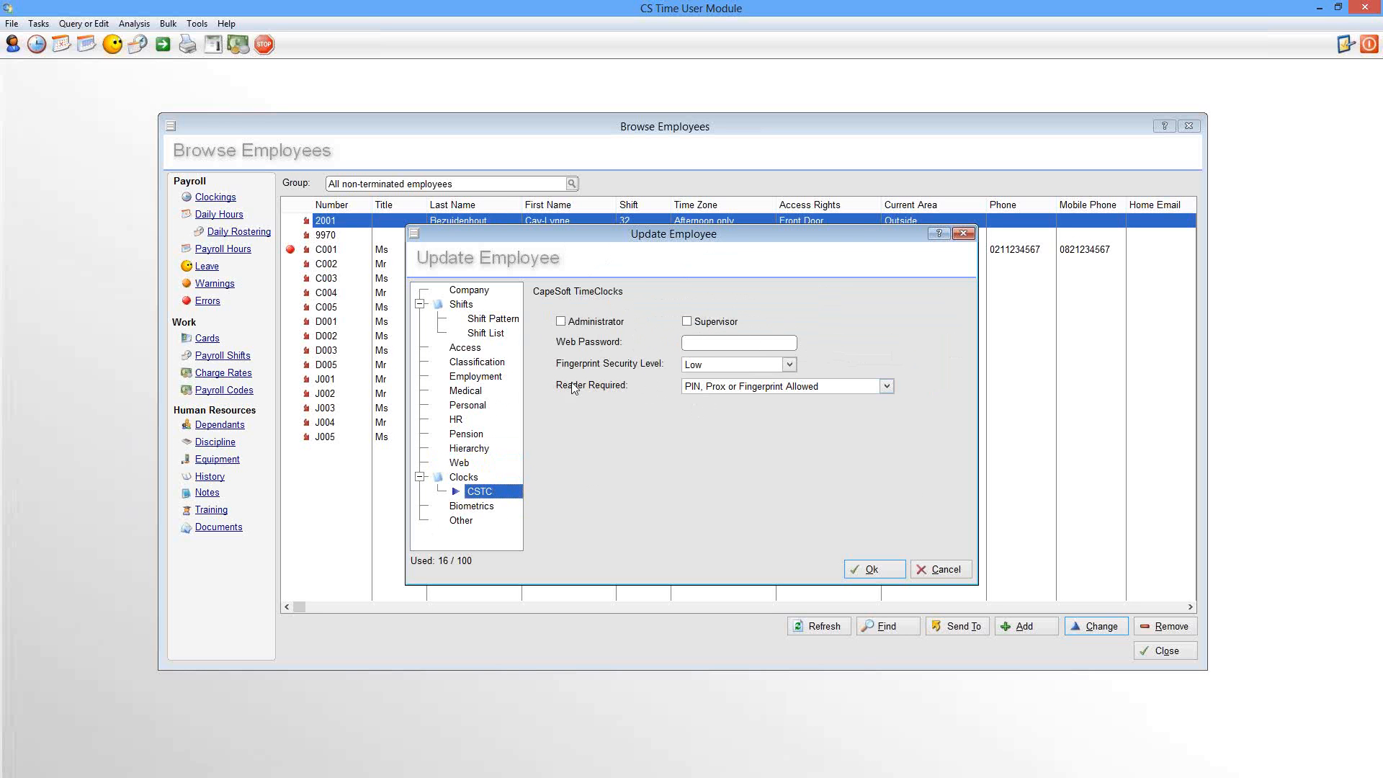
pyautogui.click(857, 389)
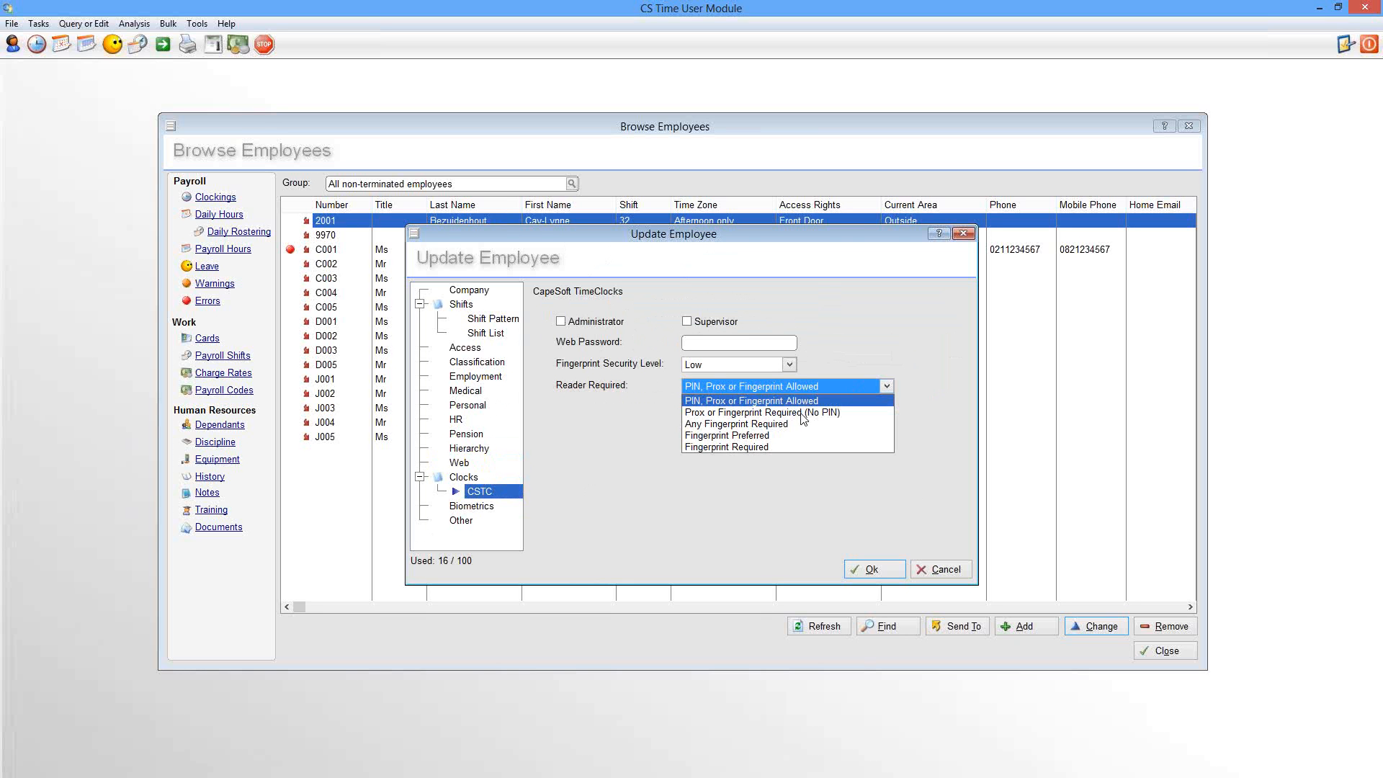
pyautogui.click(486, 508)
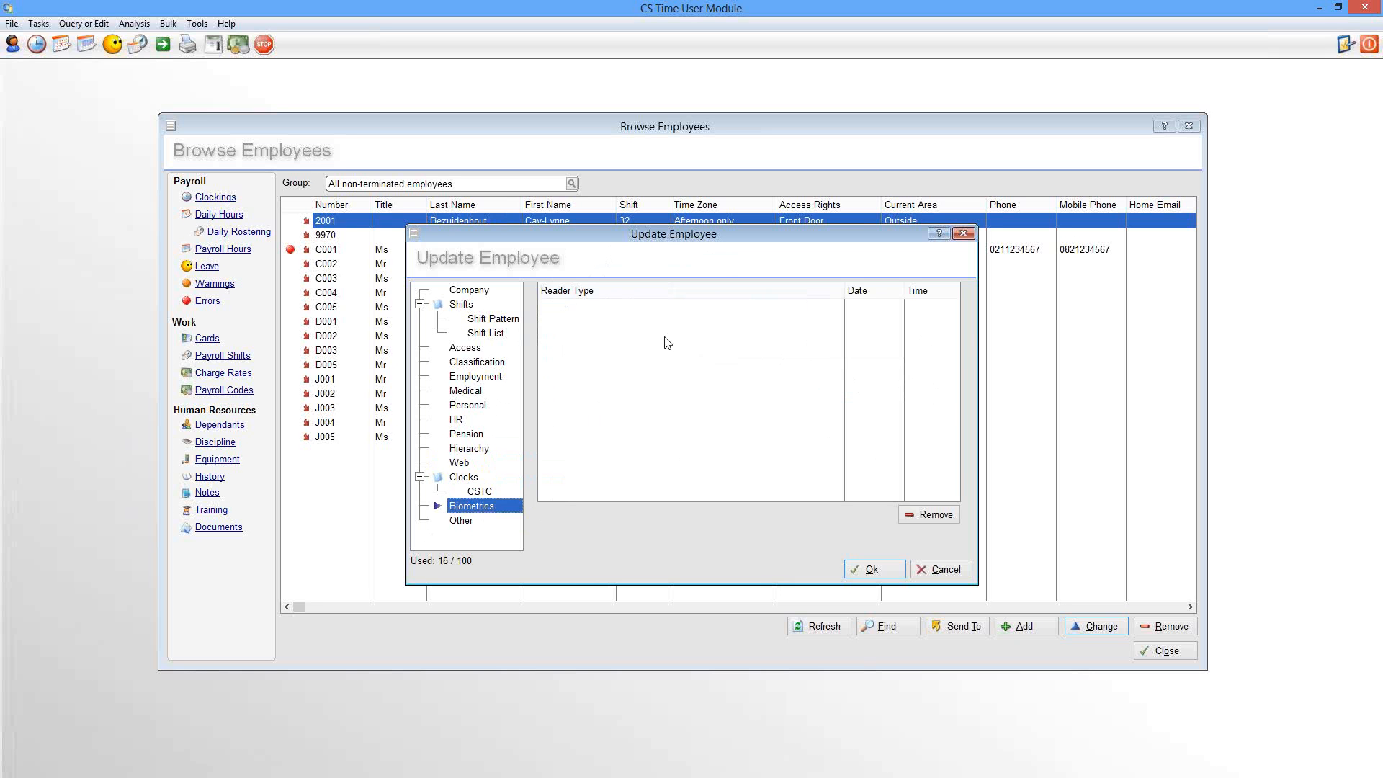
pyautogui.click(460, 521)
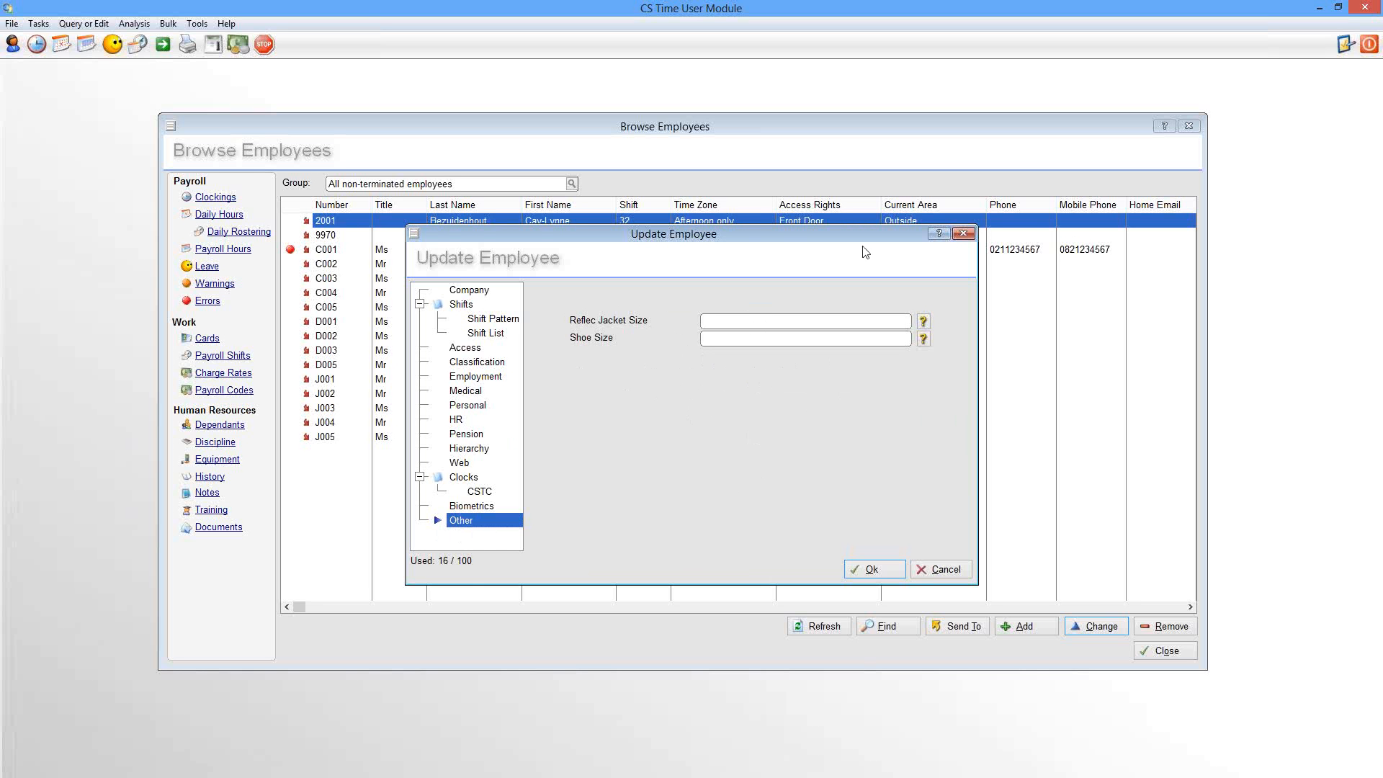
pyautogui.click(954, 575)
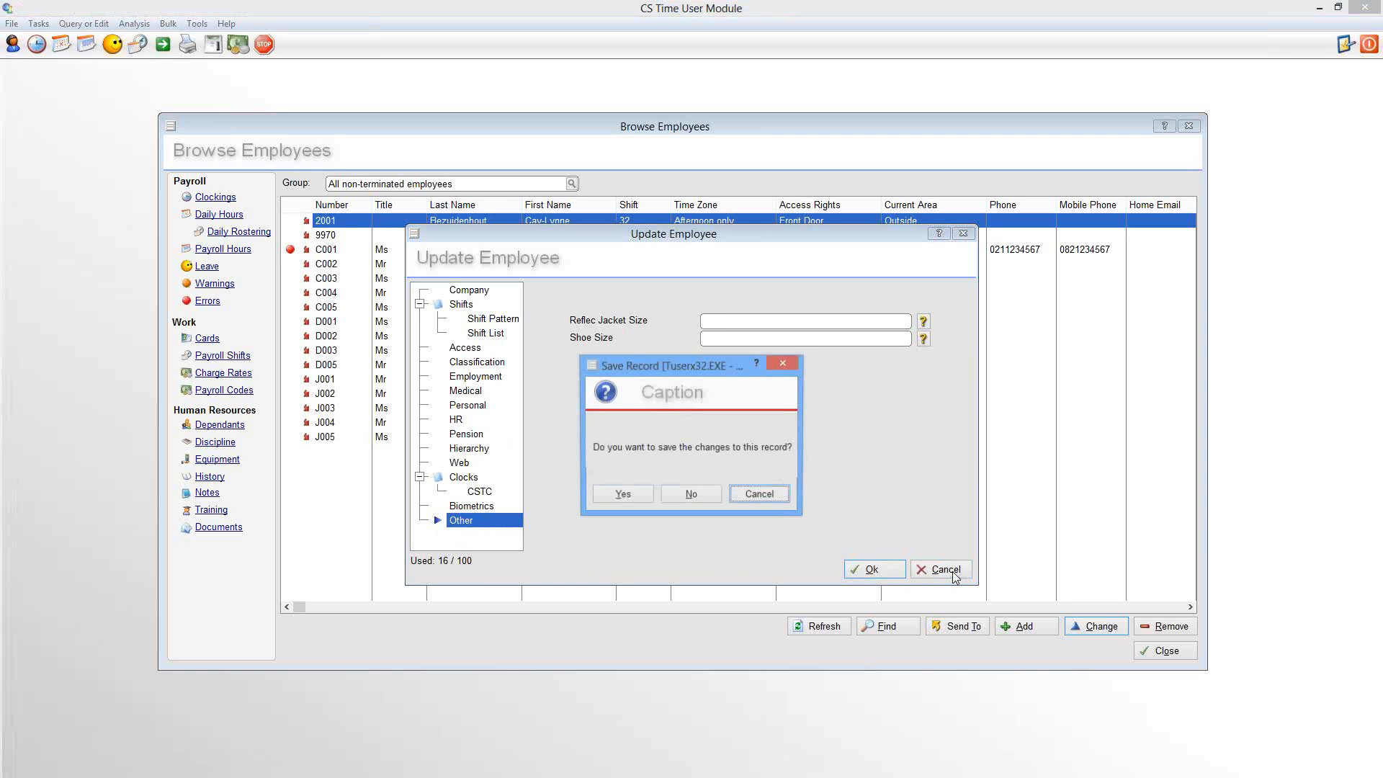
pyautogui.click(693, 497)
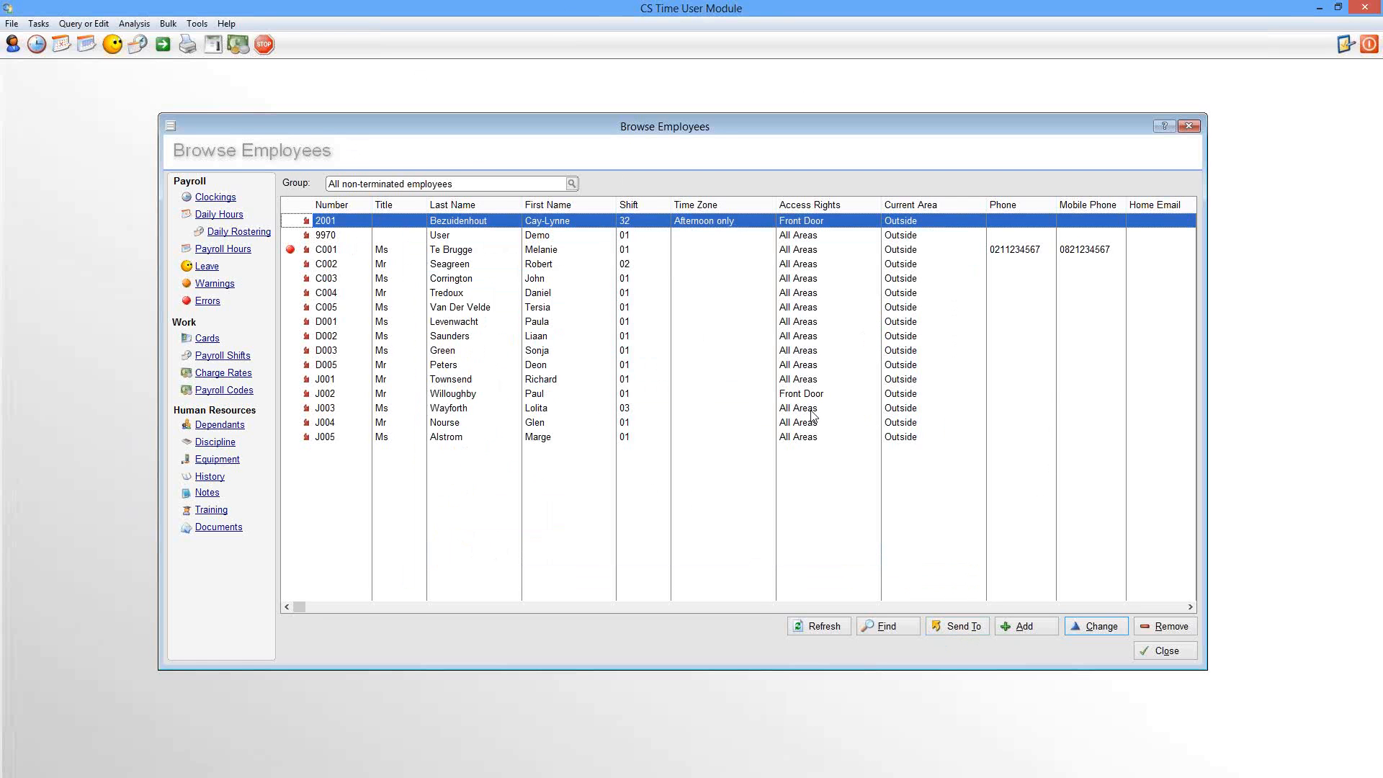
# View the destinations and options for sending out the employee list, and cancel without sending
pyautogui.click(958, 627)
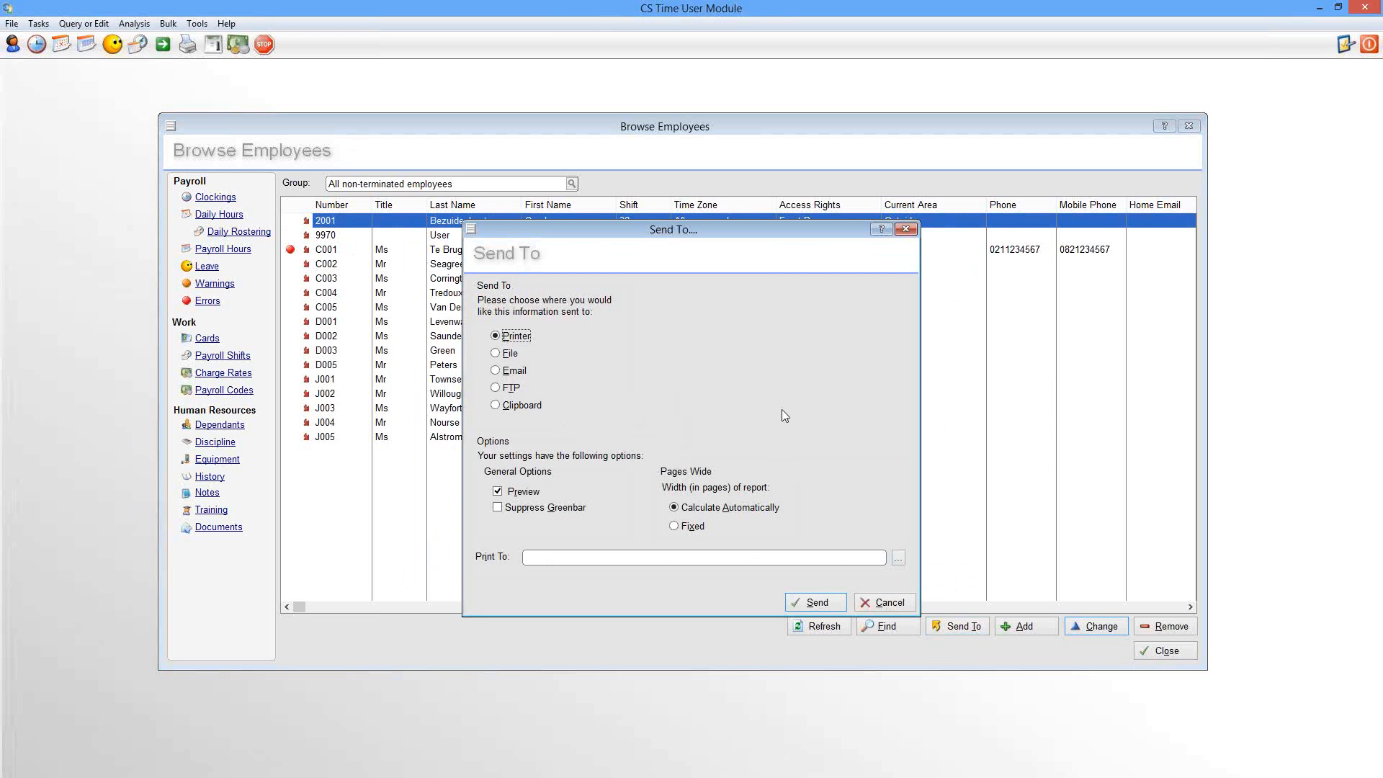
pyautogui.click(885, 603)
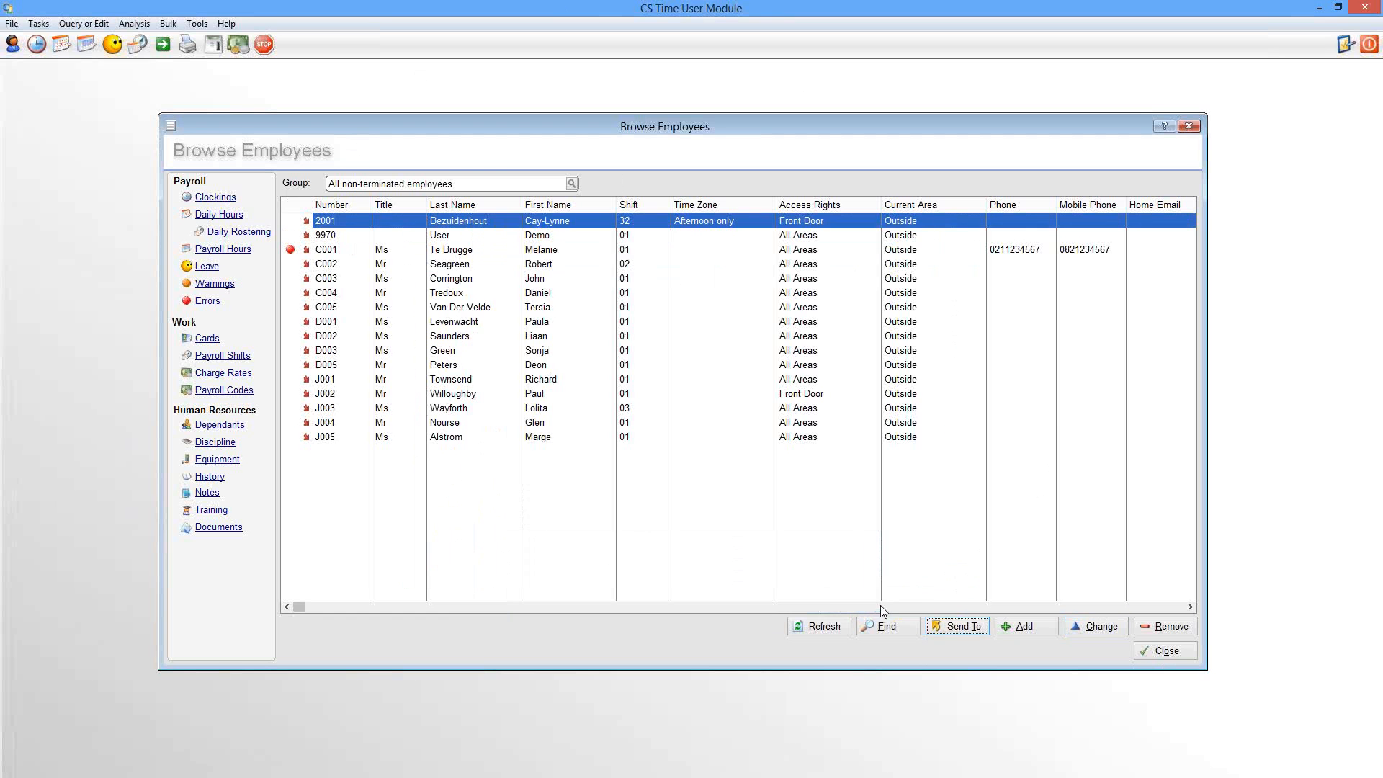
# Select the employee flagged with a red marker and view the clockings from 01/01/2013, and close the clockings window
pyautogui.click(395, 251)
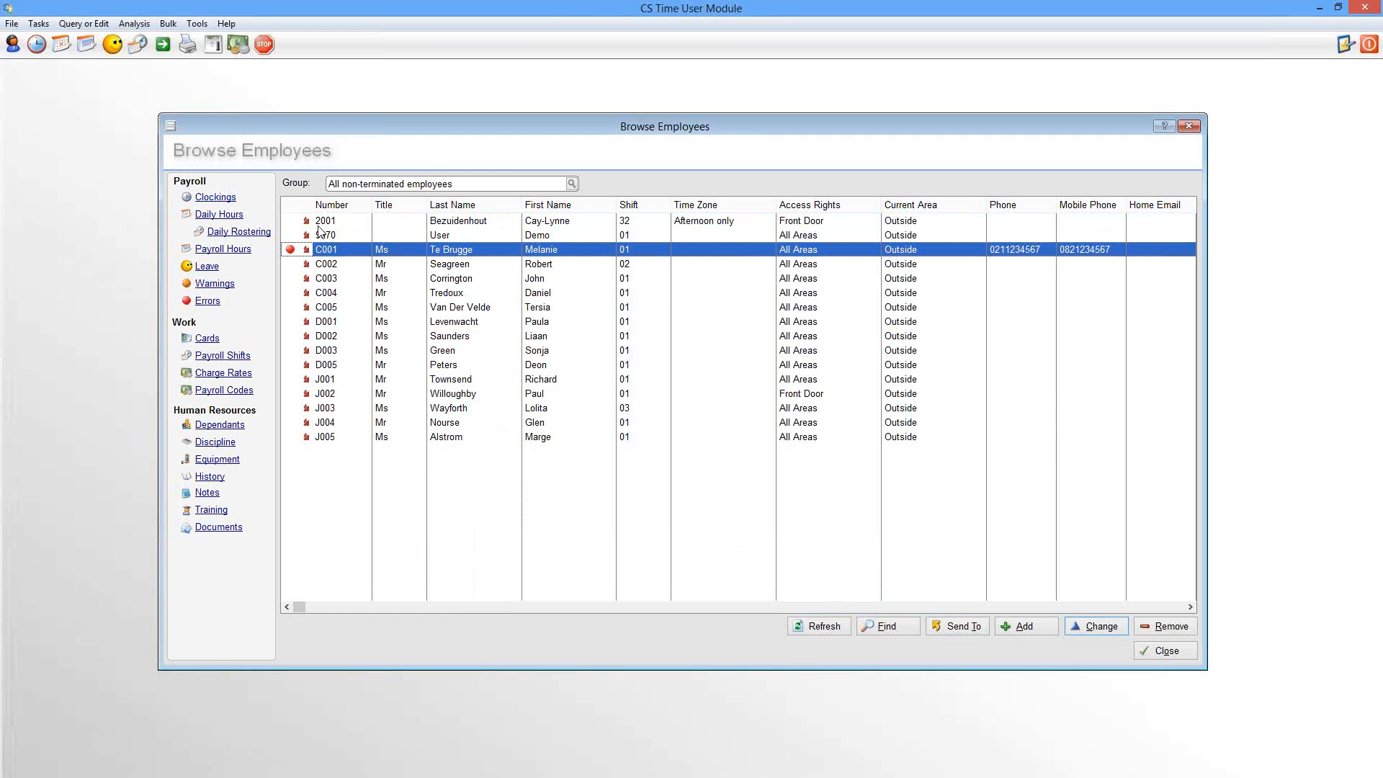
pyautogui.click(212, 198)
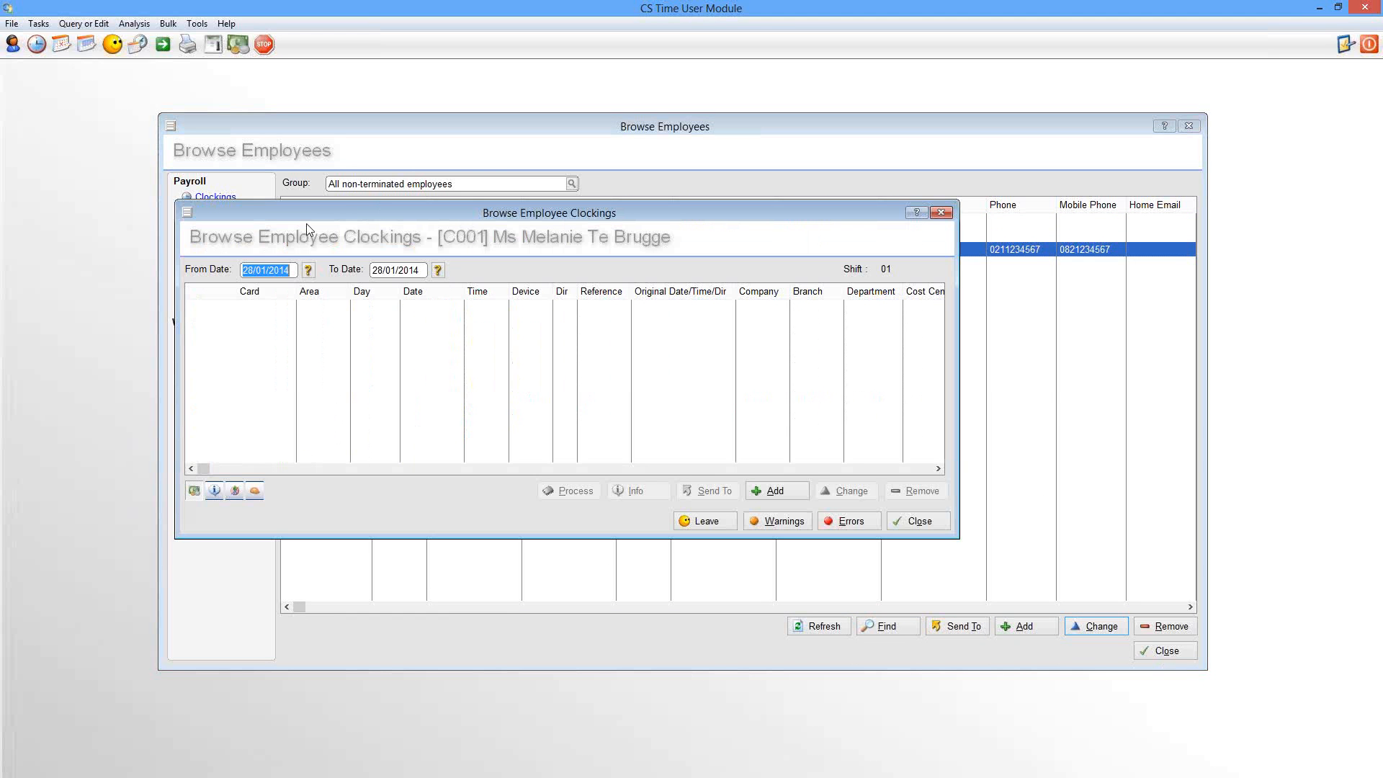
pyautogui.click(309, 271)
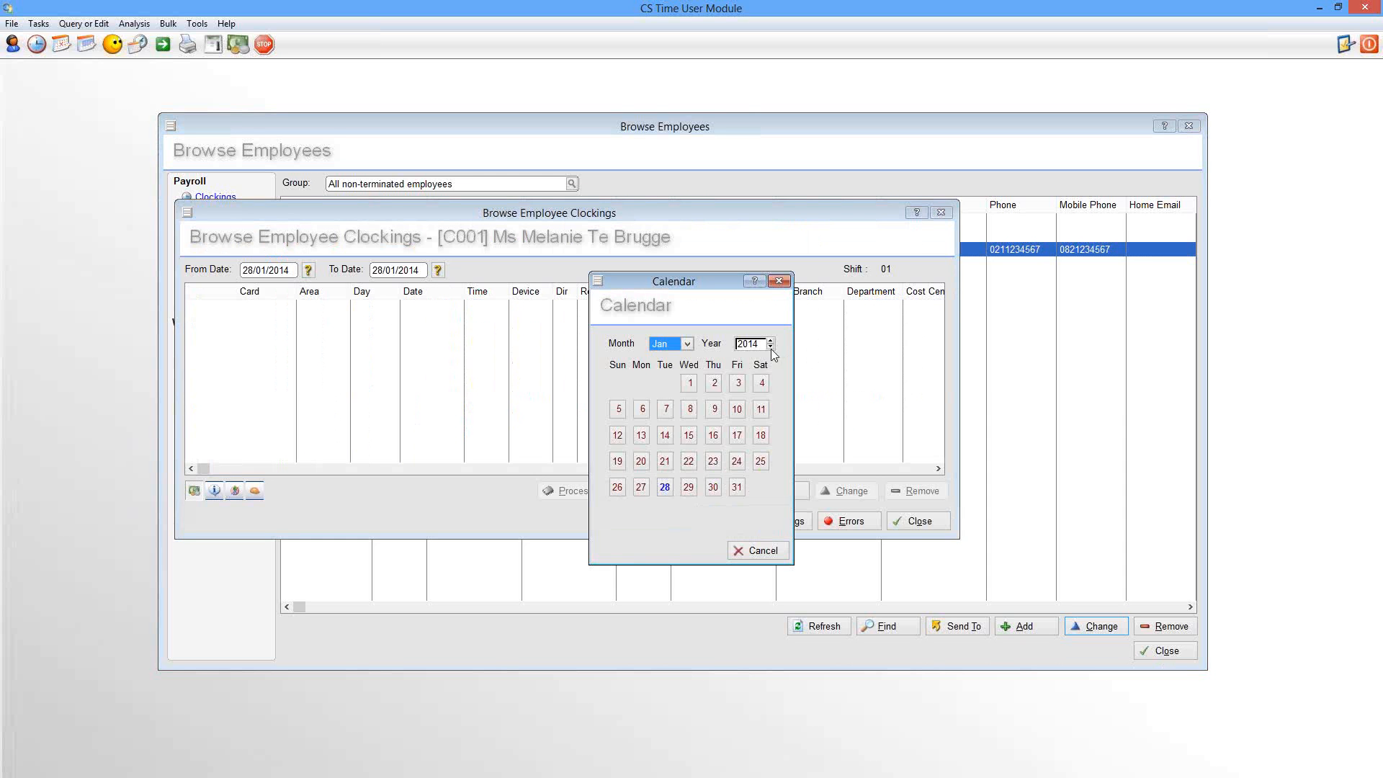
pyautogui.click(769, 347)
pyautogui.click(667, 386)
pyautogui.click(425, 311)
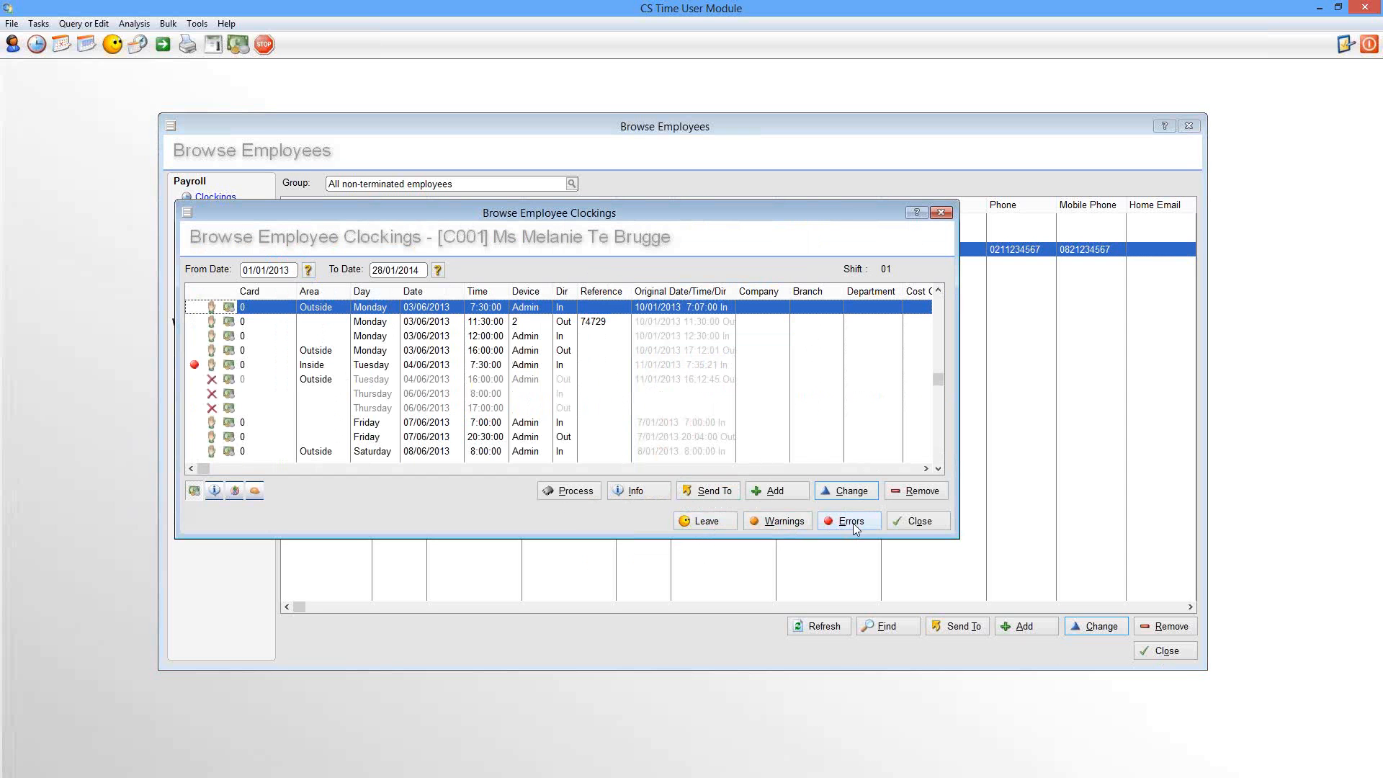
pyautogui.click(919, 520)
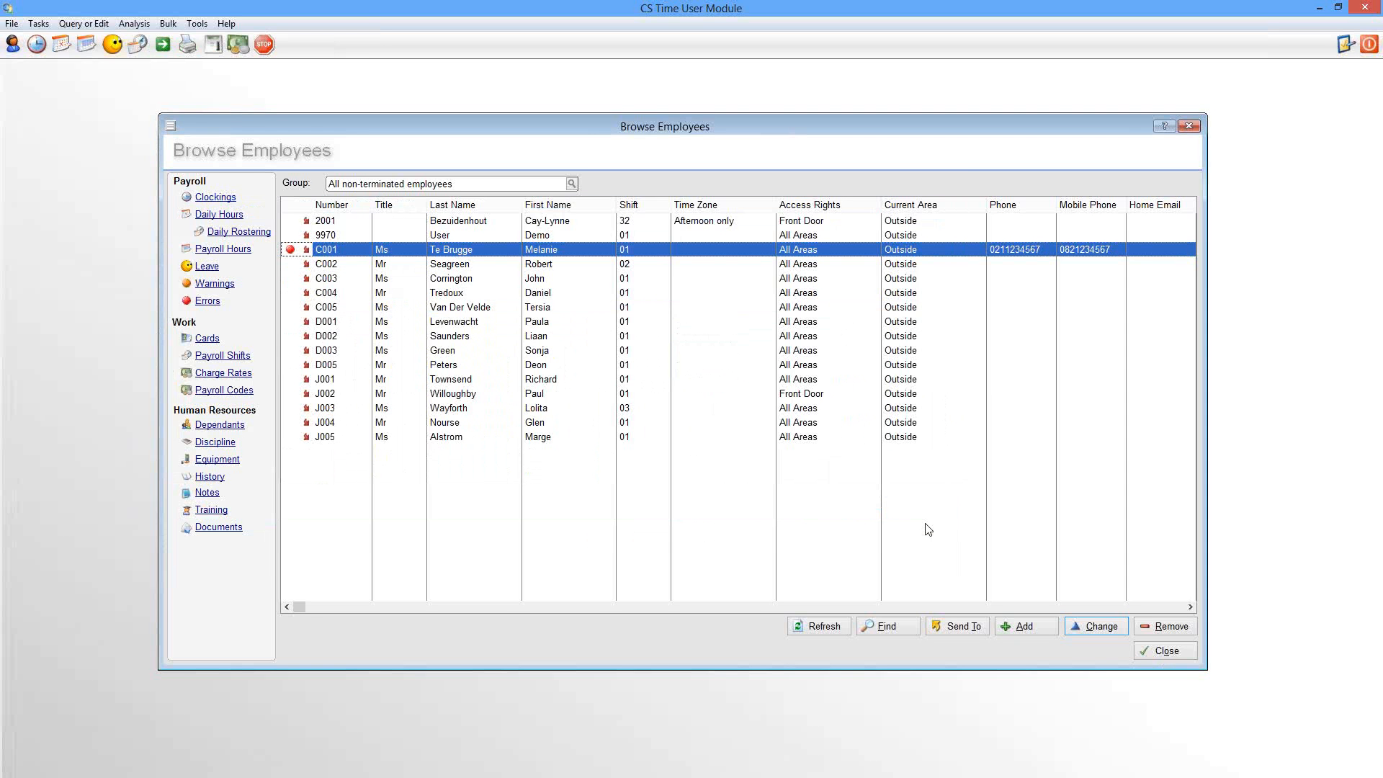
# View the selected employee's daily hours, highlighting the 03/06/2013 entry, and close the daily hours window
pyautogui.click(215, 217)
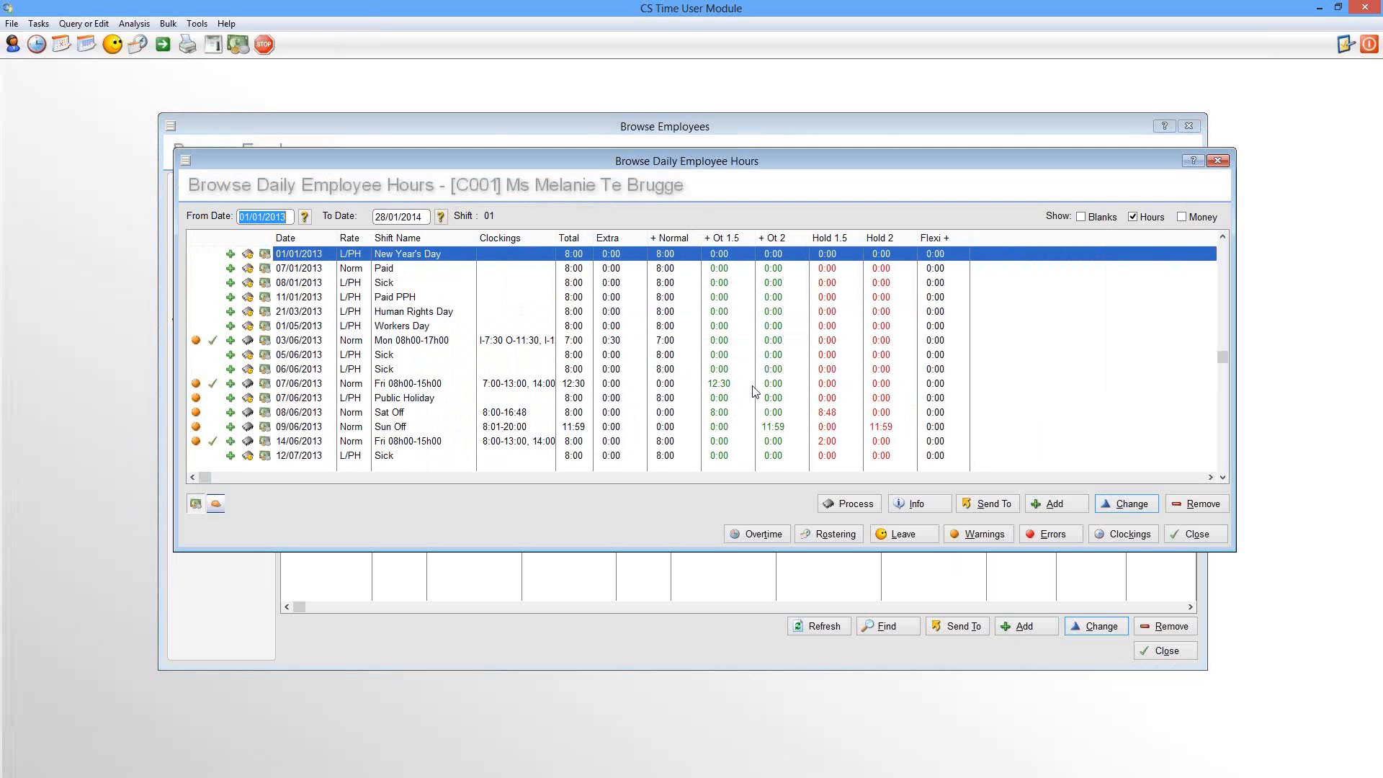
pyautogui.click(672, 343)
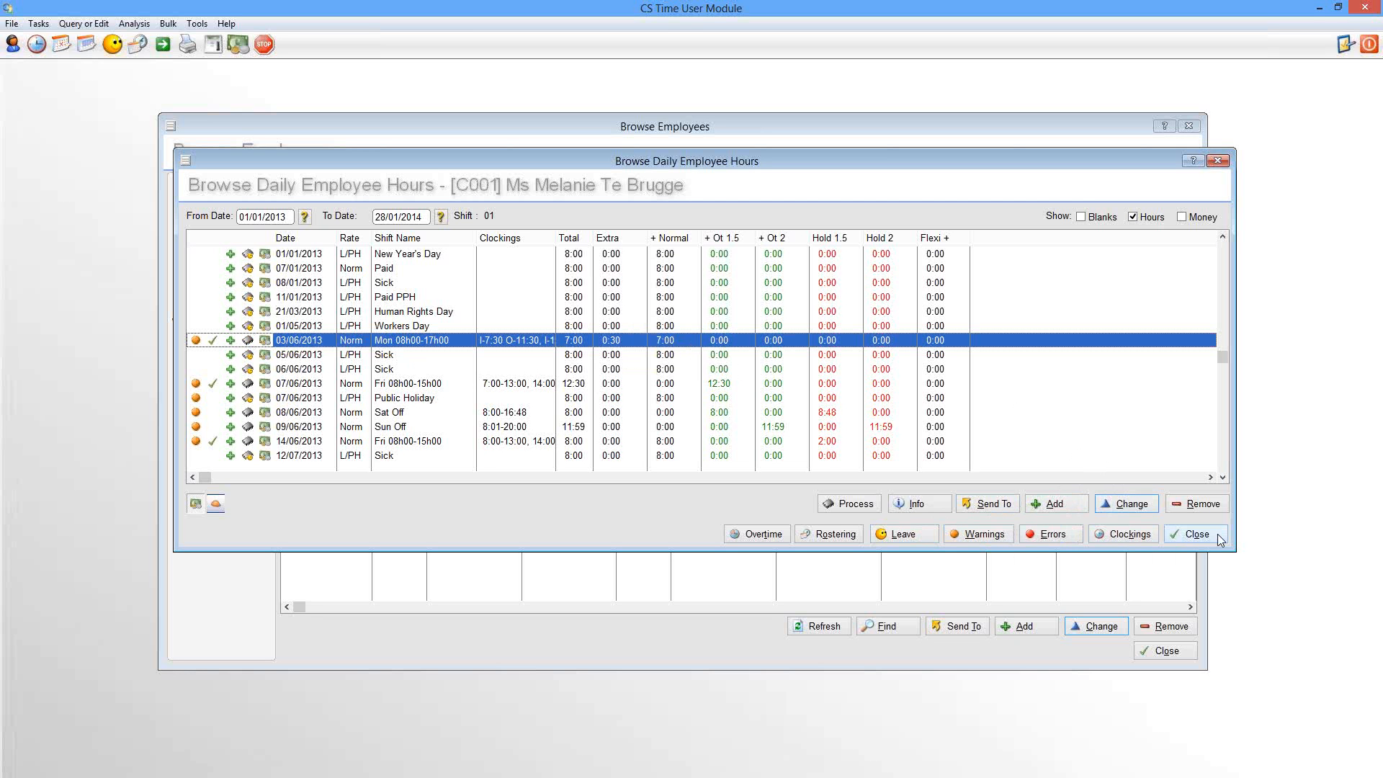
pyautogui.click(1195, 535)
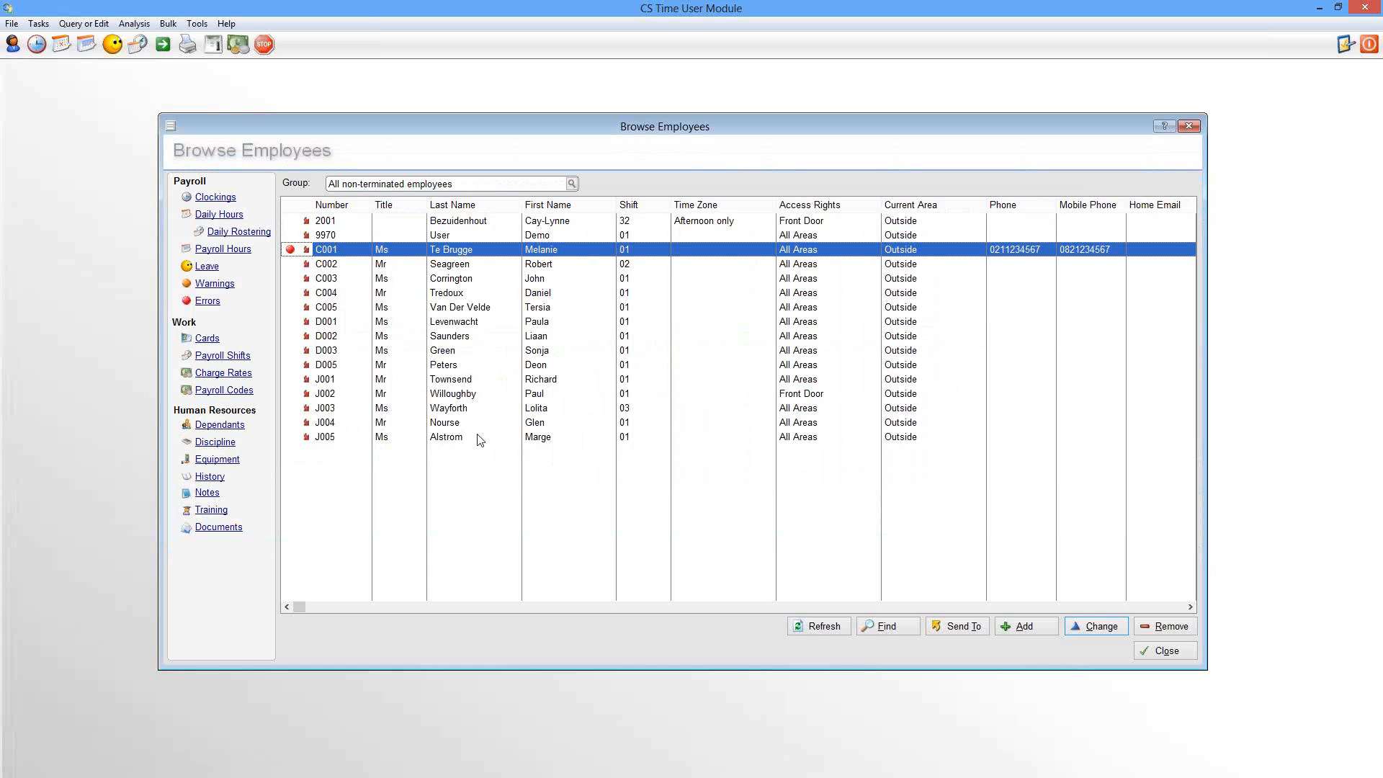
# View the selected employee's daily rostering as a list and as a calendar, check 7 January 2013, and close the roster
pyautogui.click(225, 234)
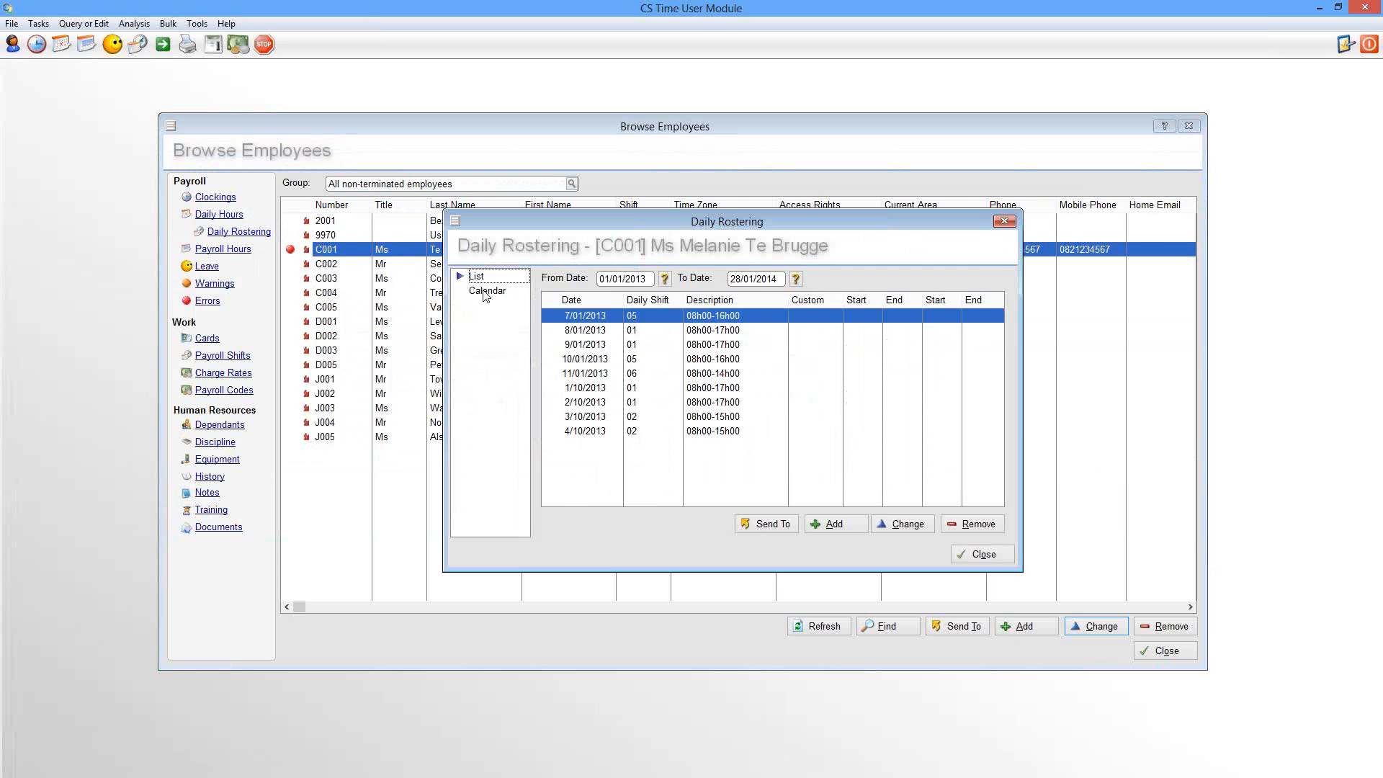
pyautogui.click(485, 292)
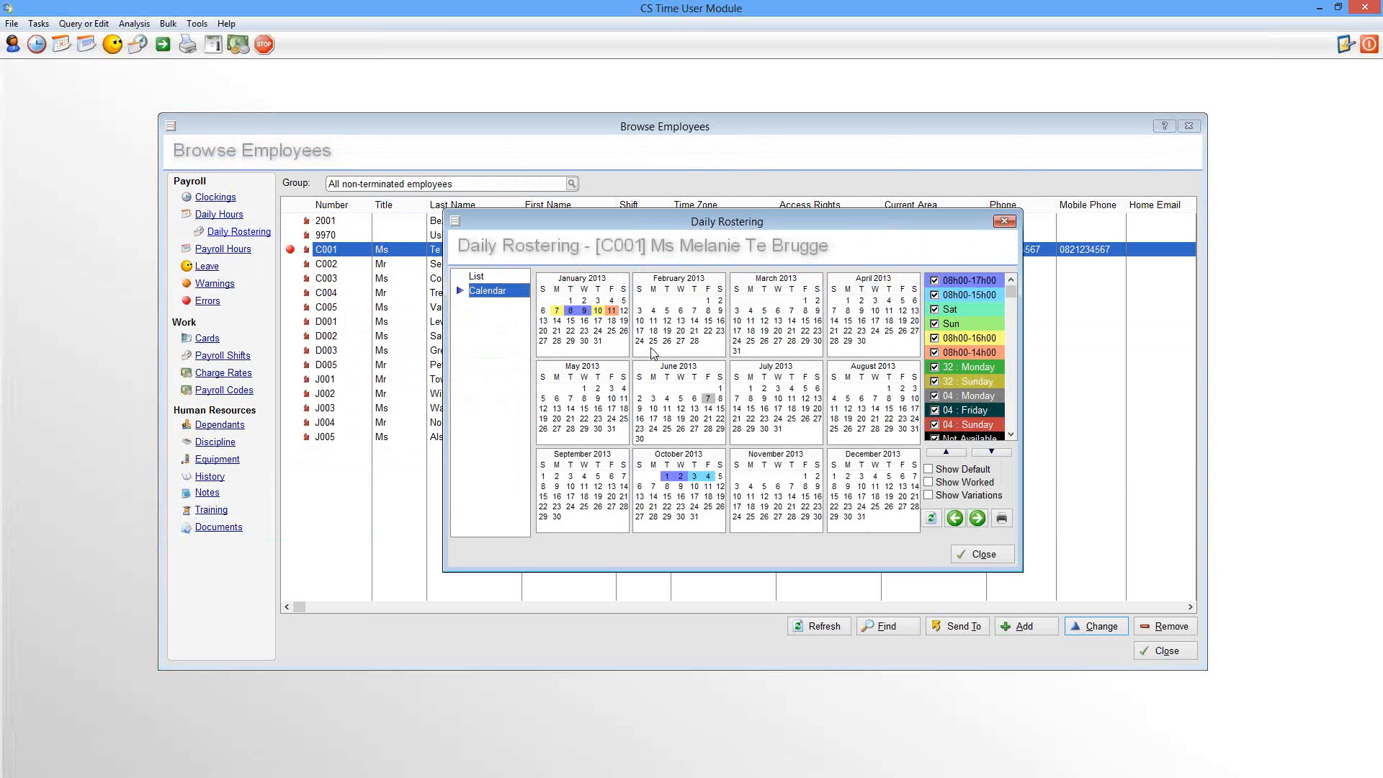
pyautogui.click(557, 312)
pyautogui.click(984, 554)
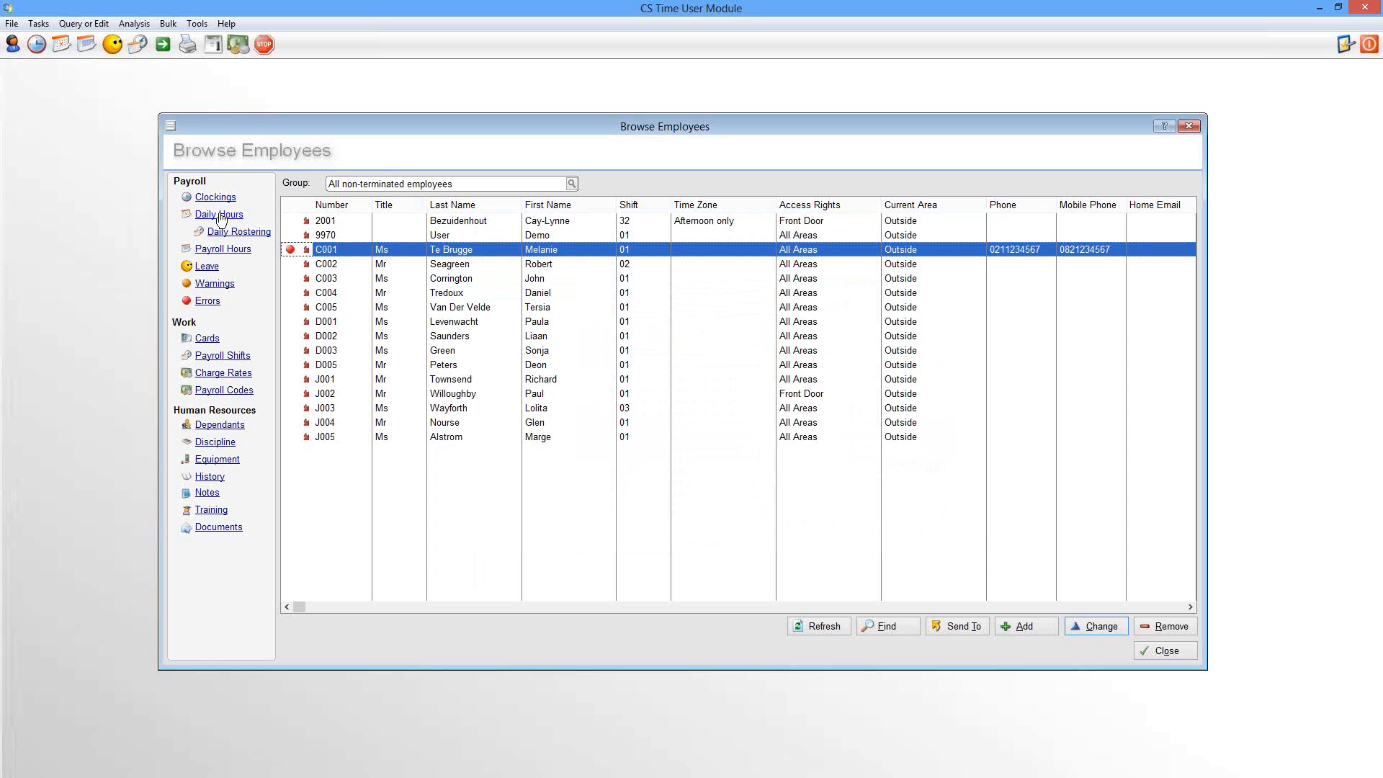
# View the selected employee's payroll hours in a slightly enlarged window, and close it
pyautogui.click(220, 250)
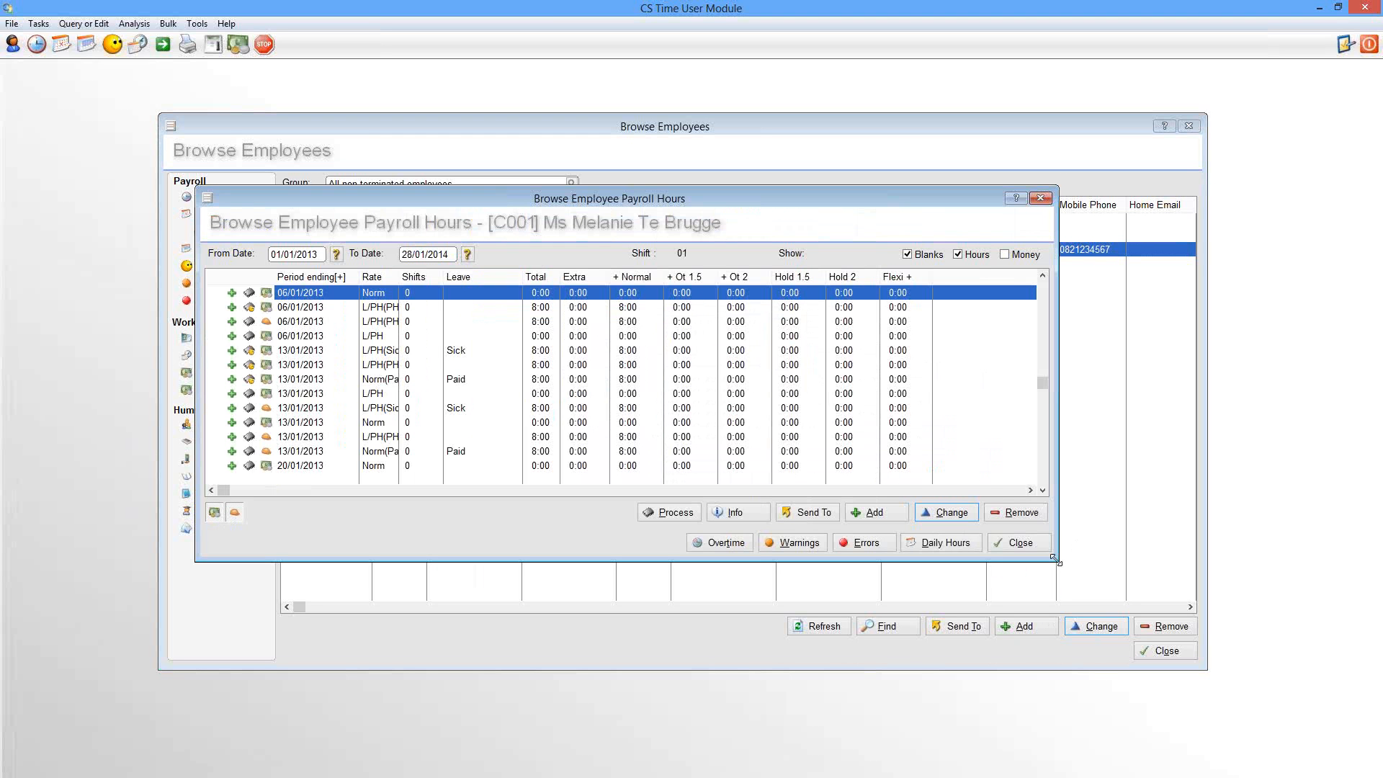
pyautogui.moveTo(1055, 560); pyautogui.dragTo(1111, 566)
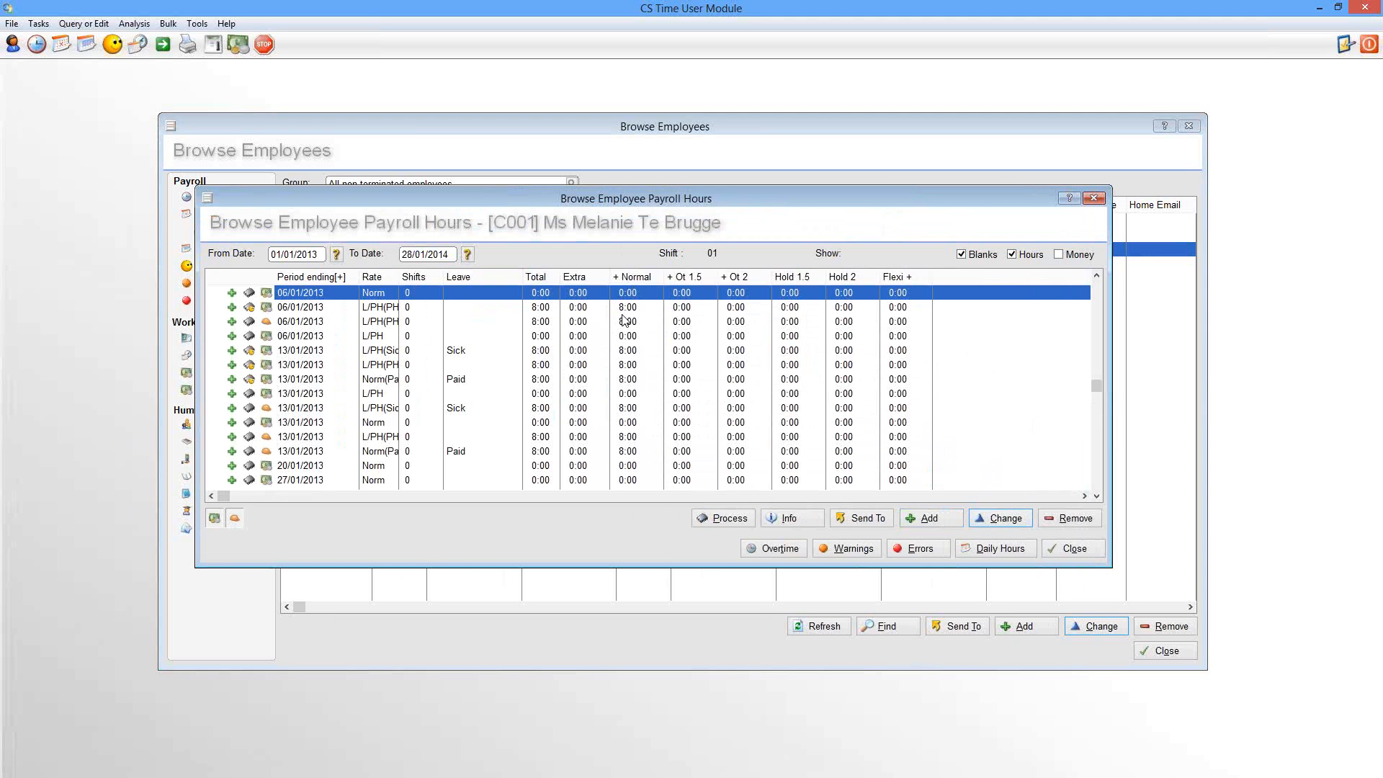
pyautogui.click(1077, 549)
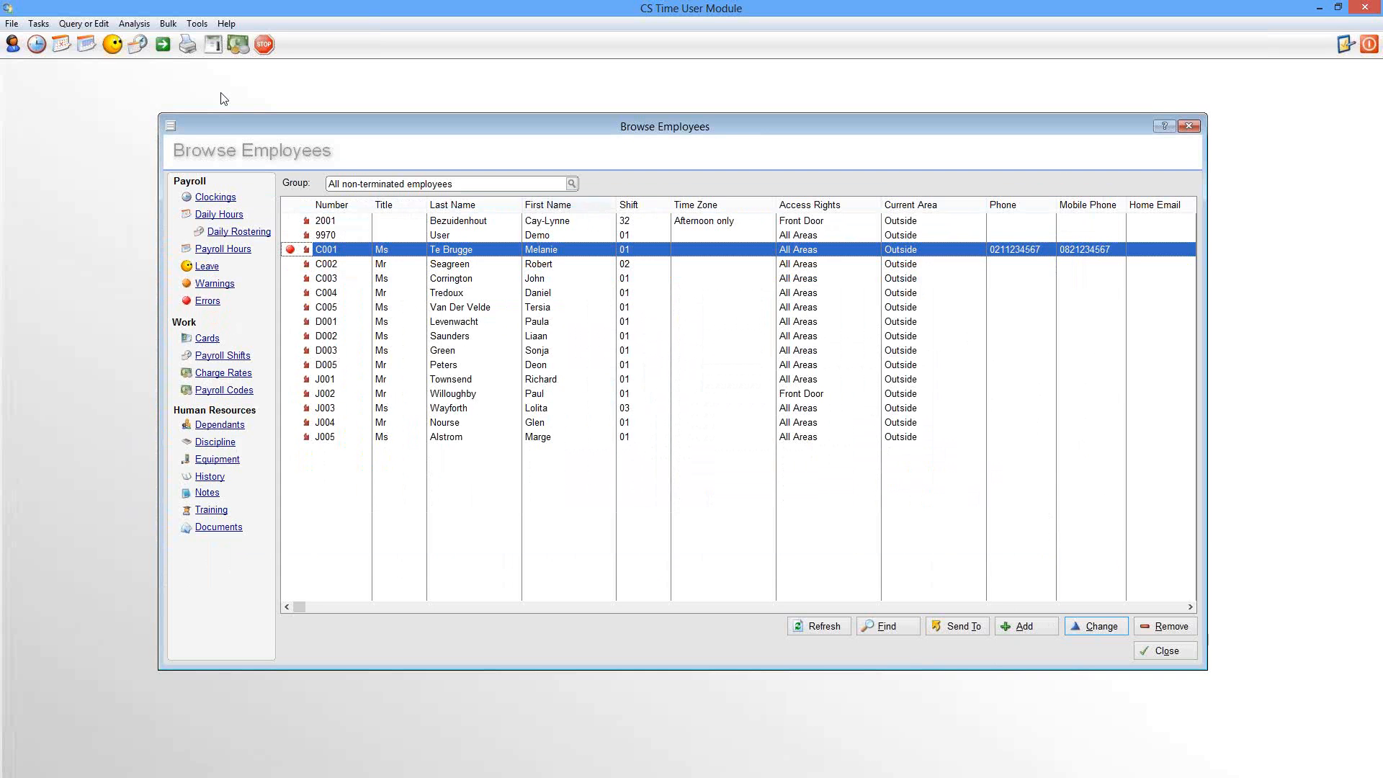
# View the selected employee's used leave list and leave calendar, hide AWOL days in the calendar, and close the leave window
pyautogui.click(208, 267)
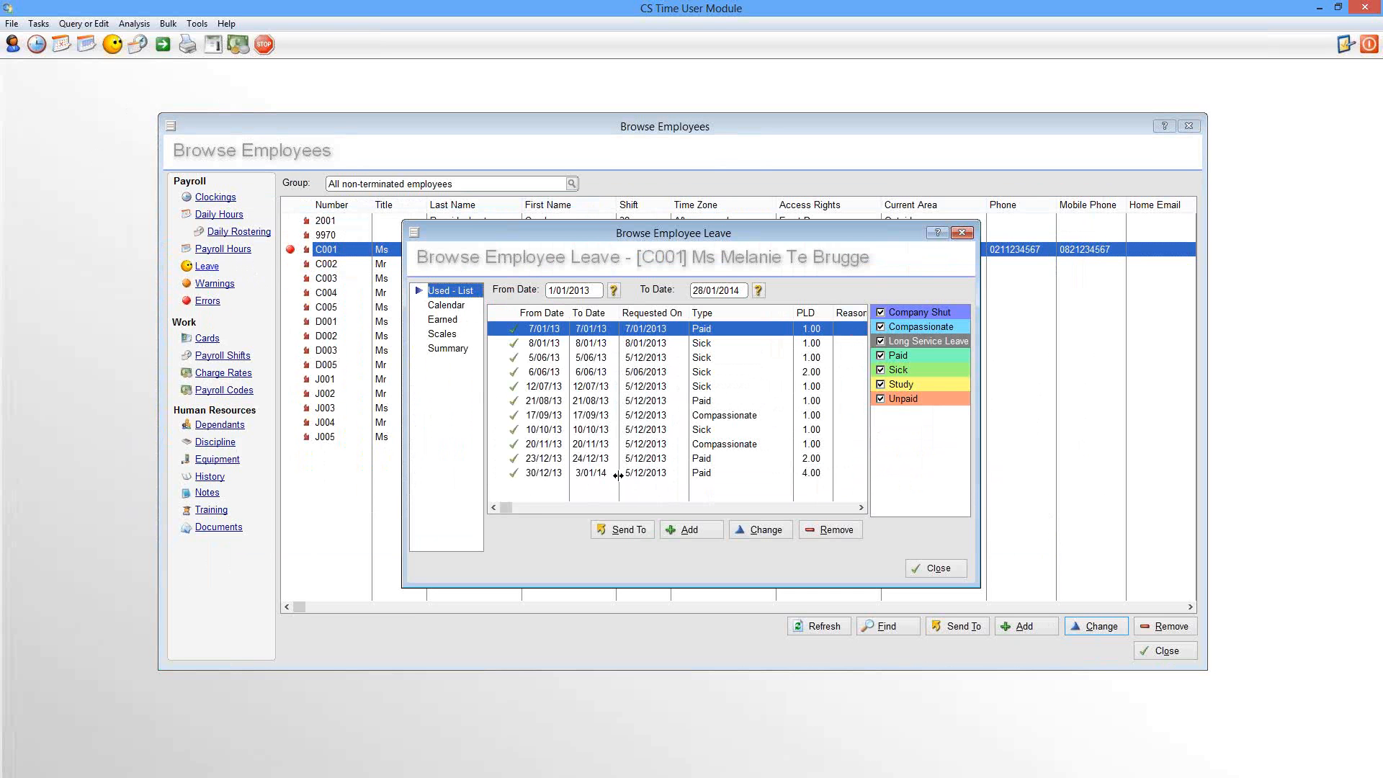
pyautogui.click(446, 305)
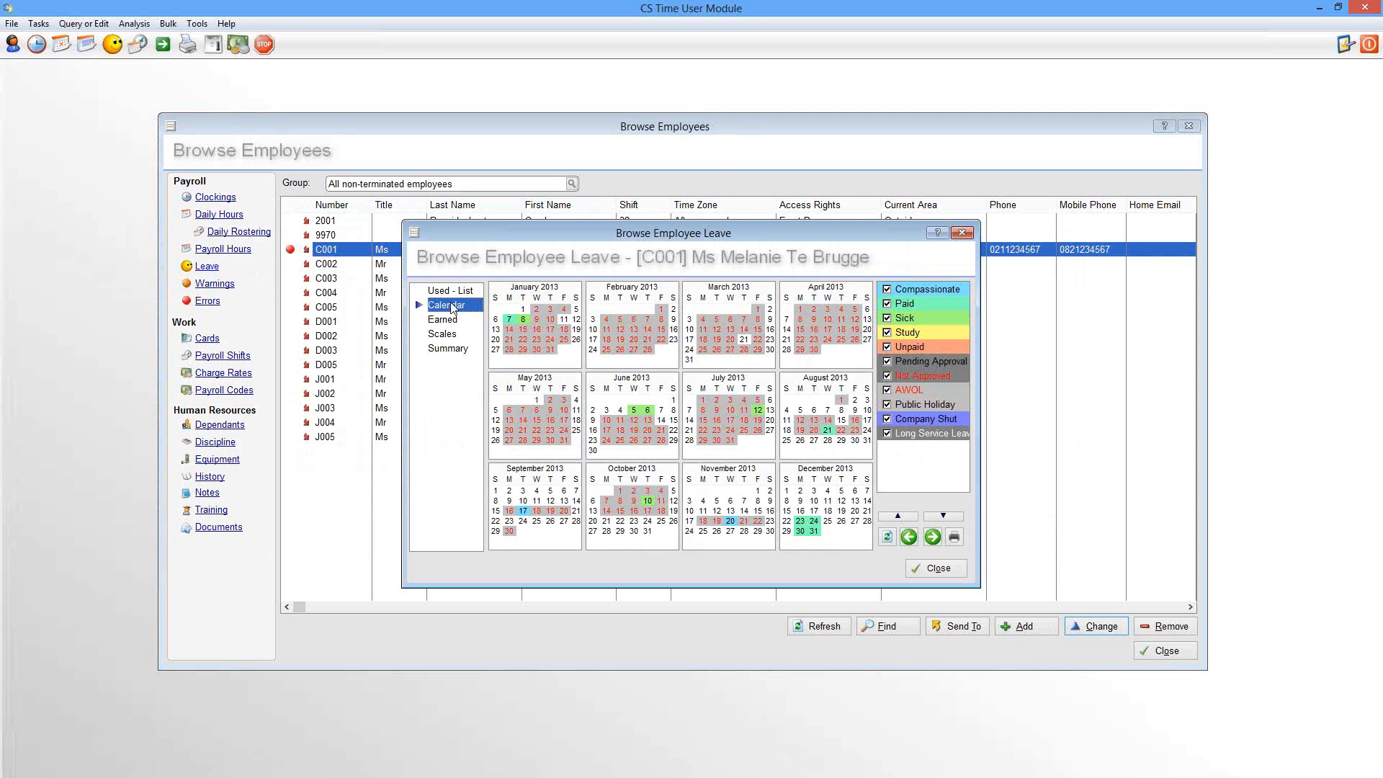
pyautogui.click(887, 391)
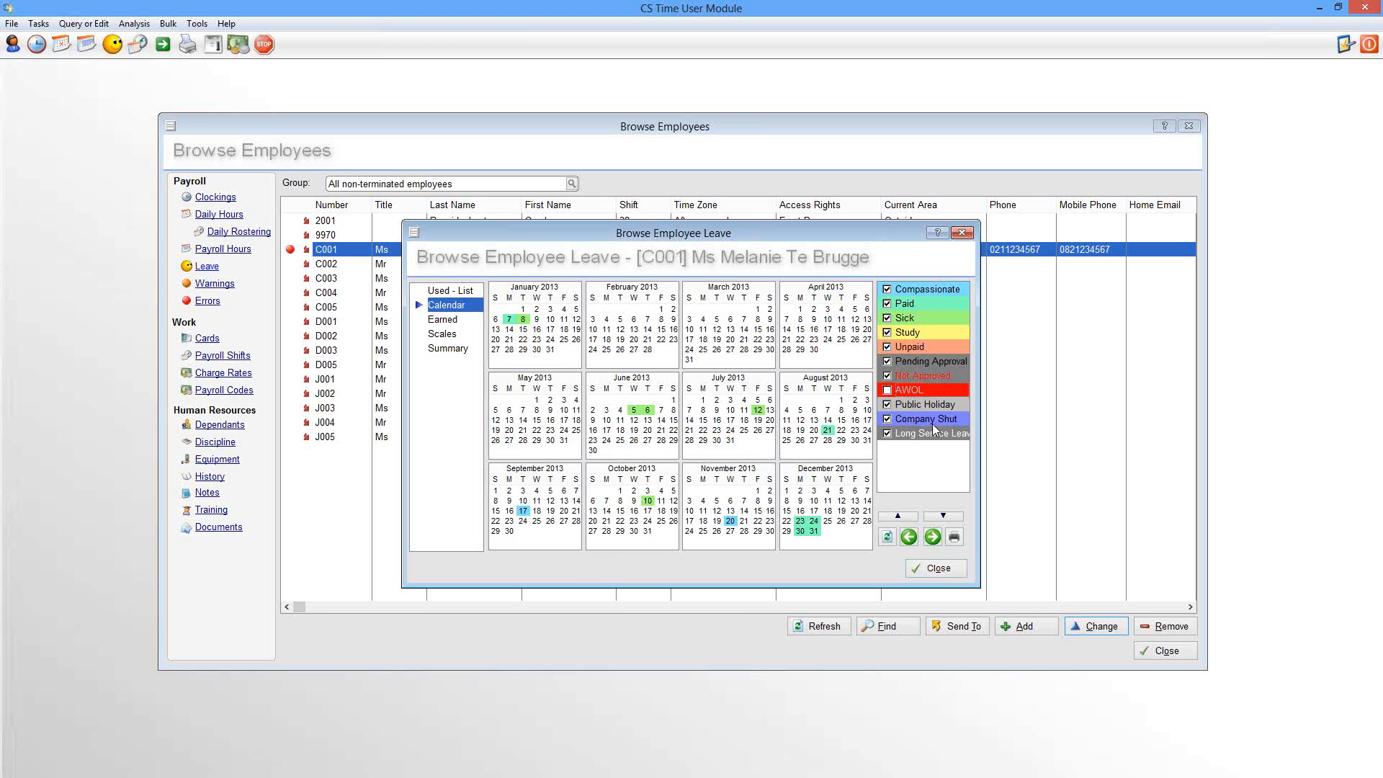
pyautogui.click(940, 569)
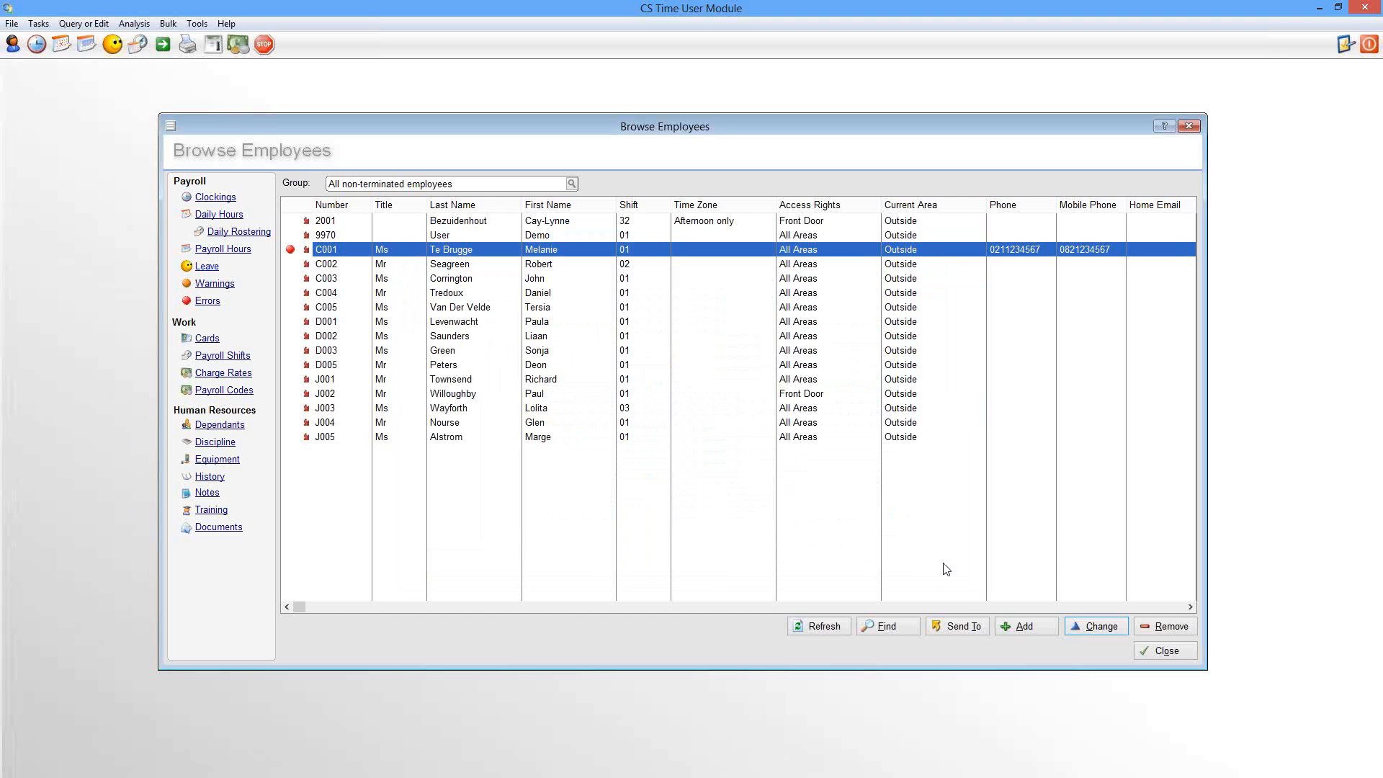
# View the selected employee's warnings list with the from date set to 01/06/2013
pyautogui.click(216, 285)
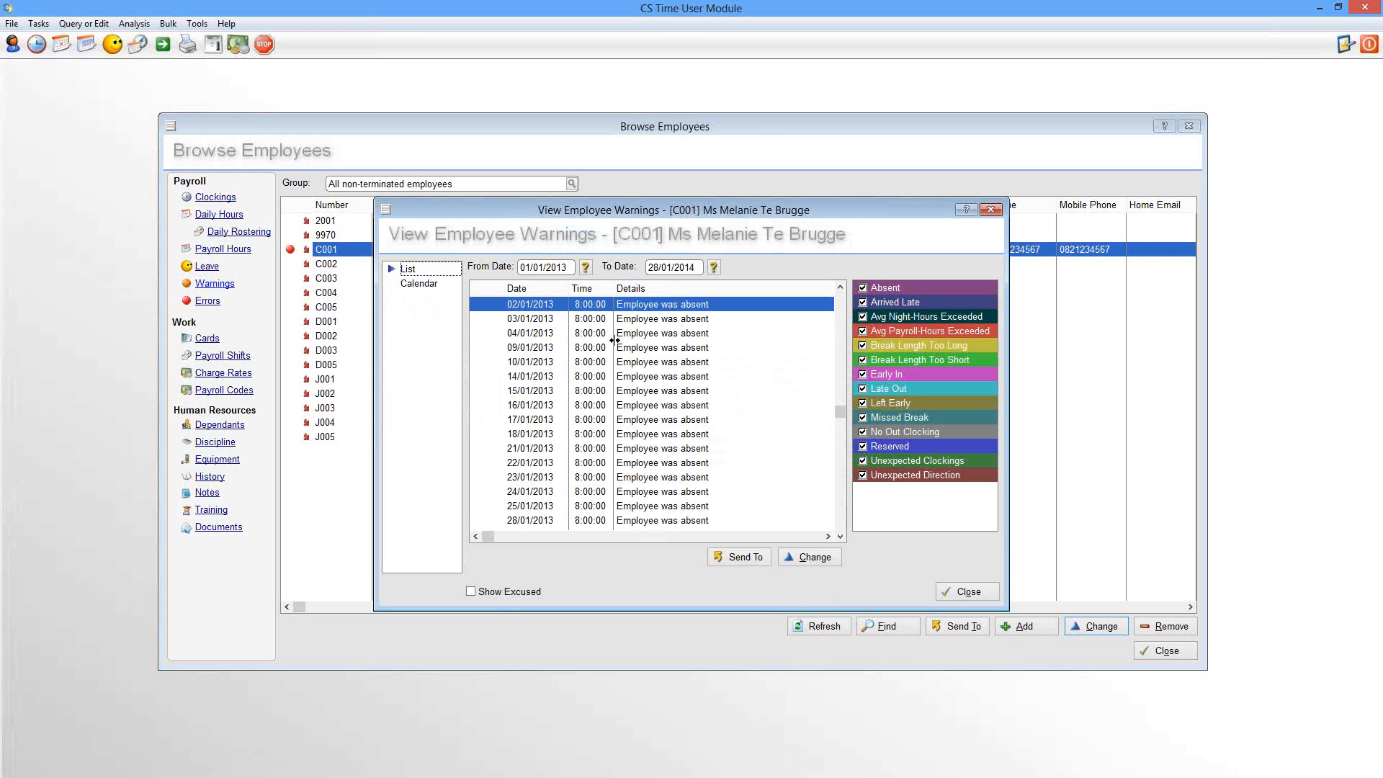
pyautogui.click(585, 268)
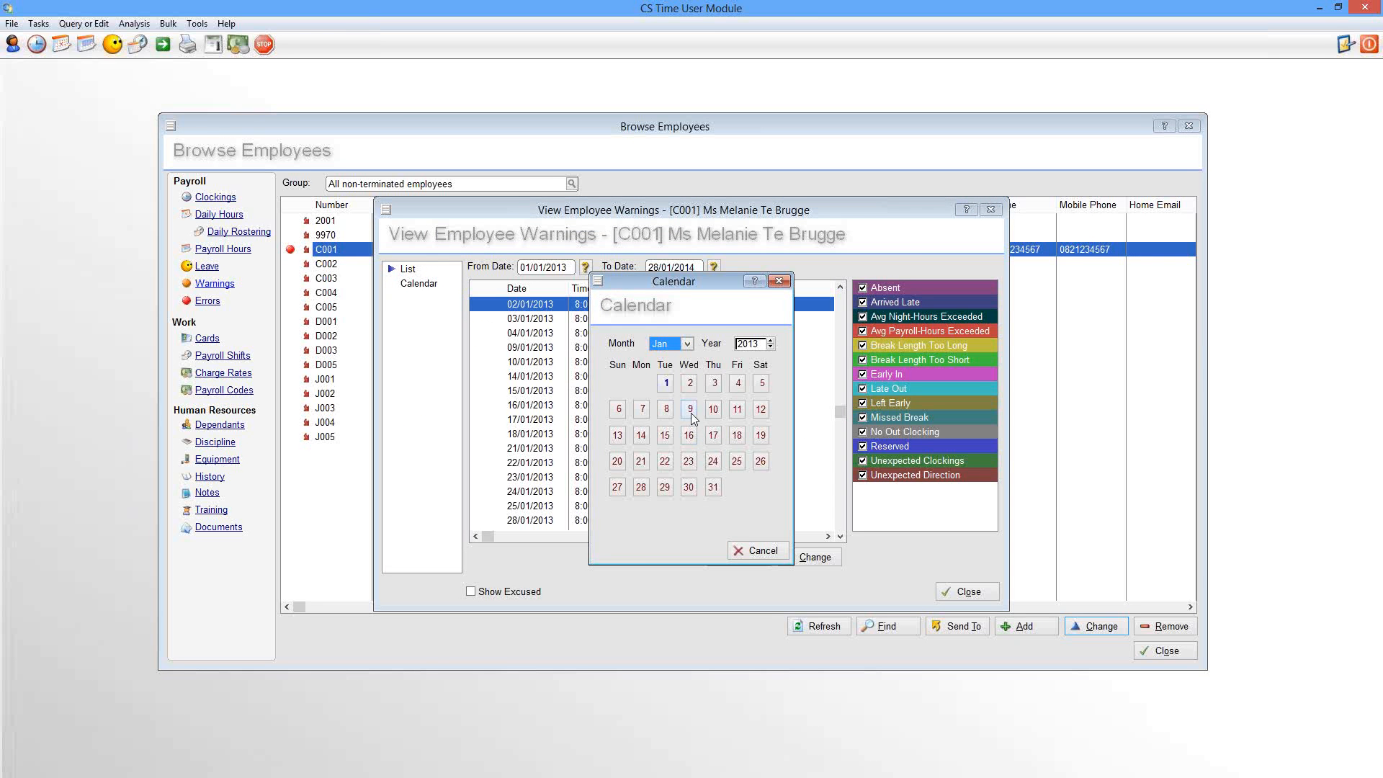
pyautogui.click(663, 344)
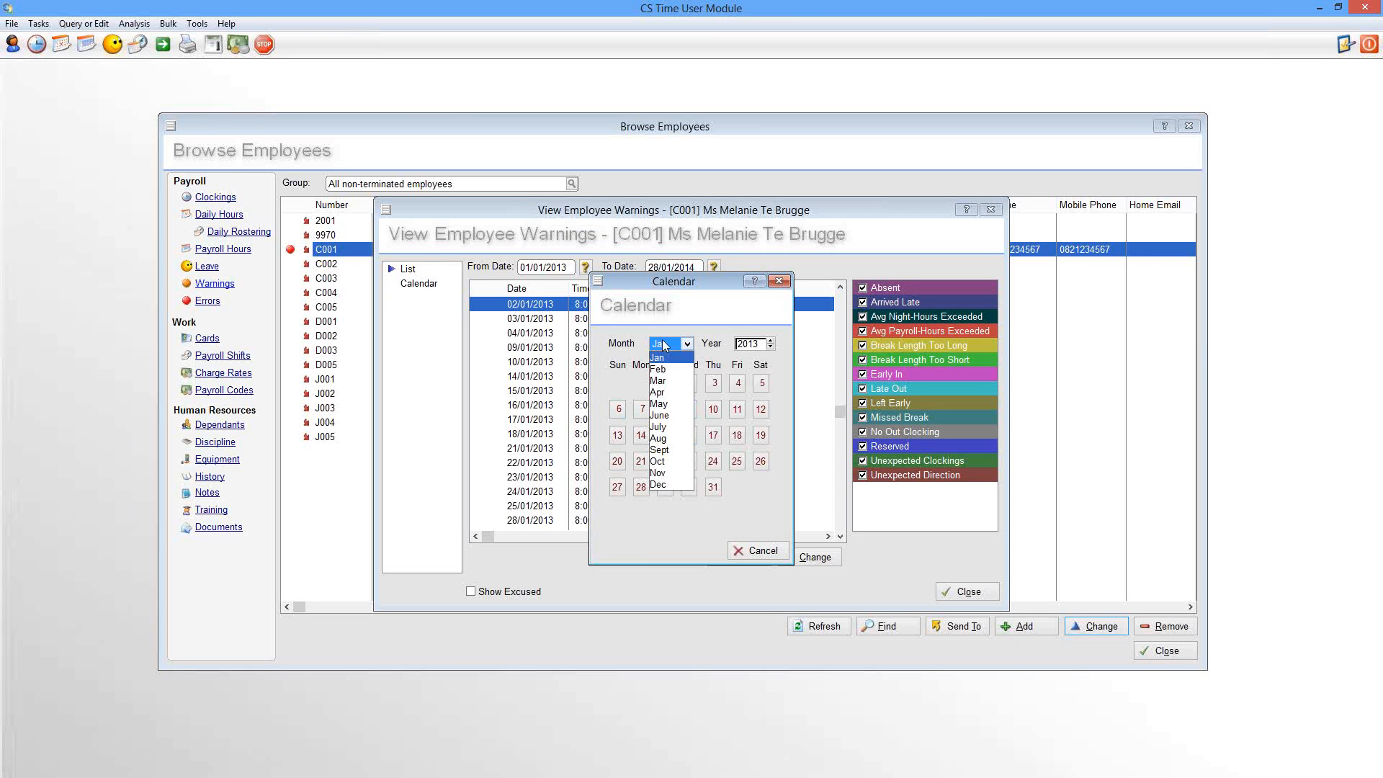
pyautogui.click(672, 417)
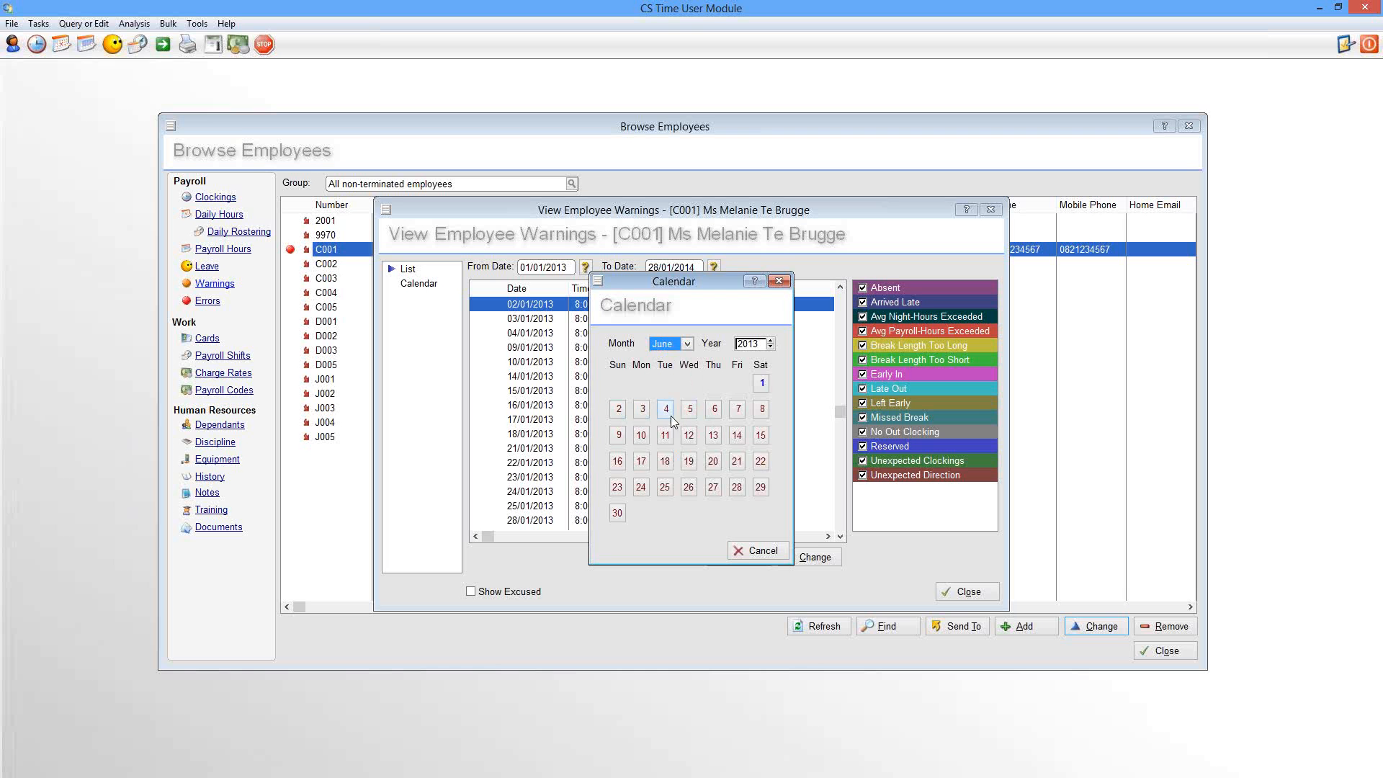
pyautogui.click(763, 384)
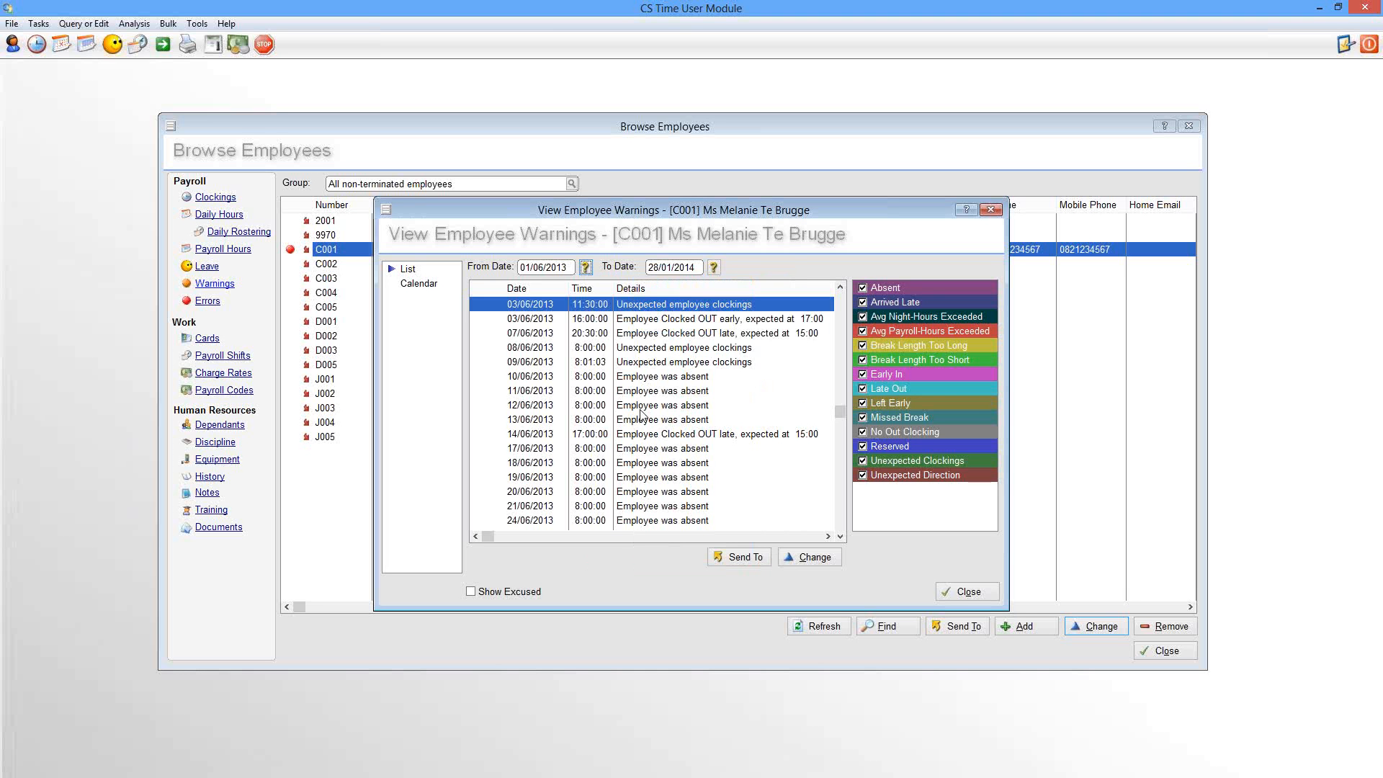
# Hide Missed Break warnings and toggle Left Early off and on, and view the warnings calendar without Absent entries before closing the window
pyautogui.click(862, 417)
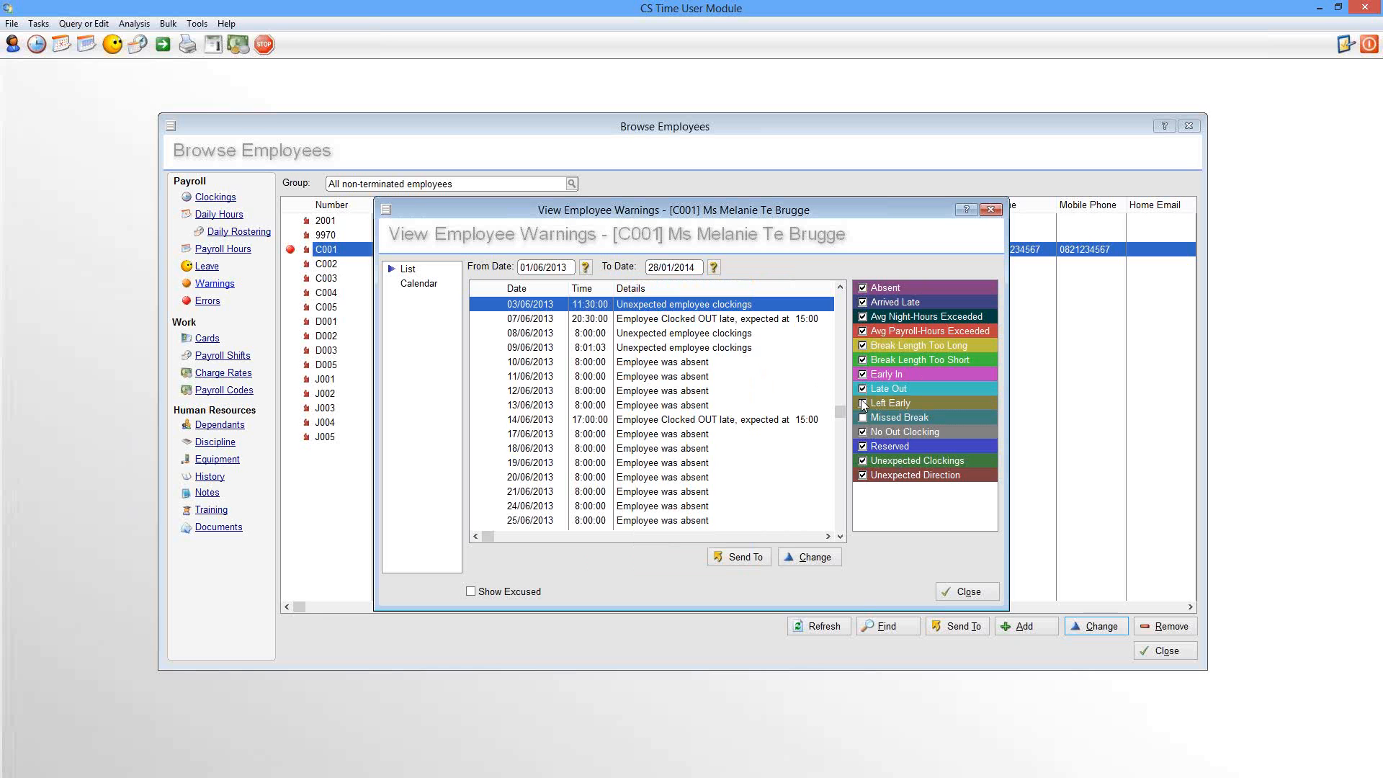
pyautogui.click(862, 403)
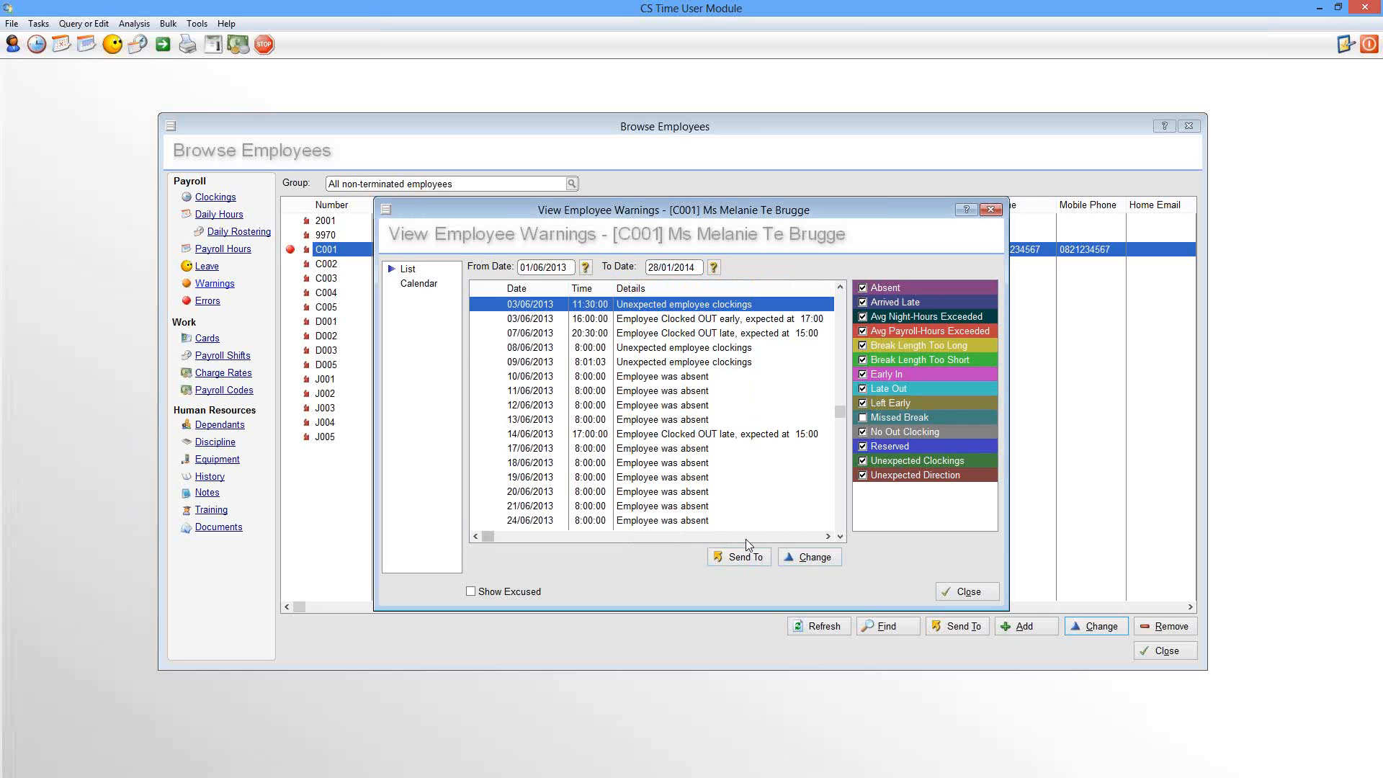
pyautogui.click(412, 285)
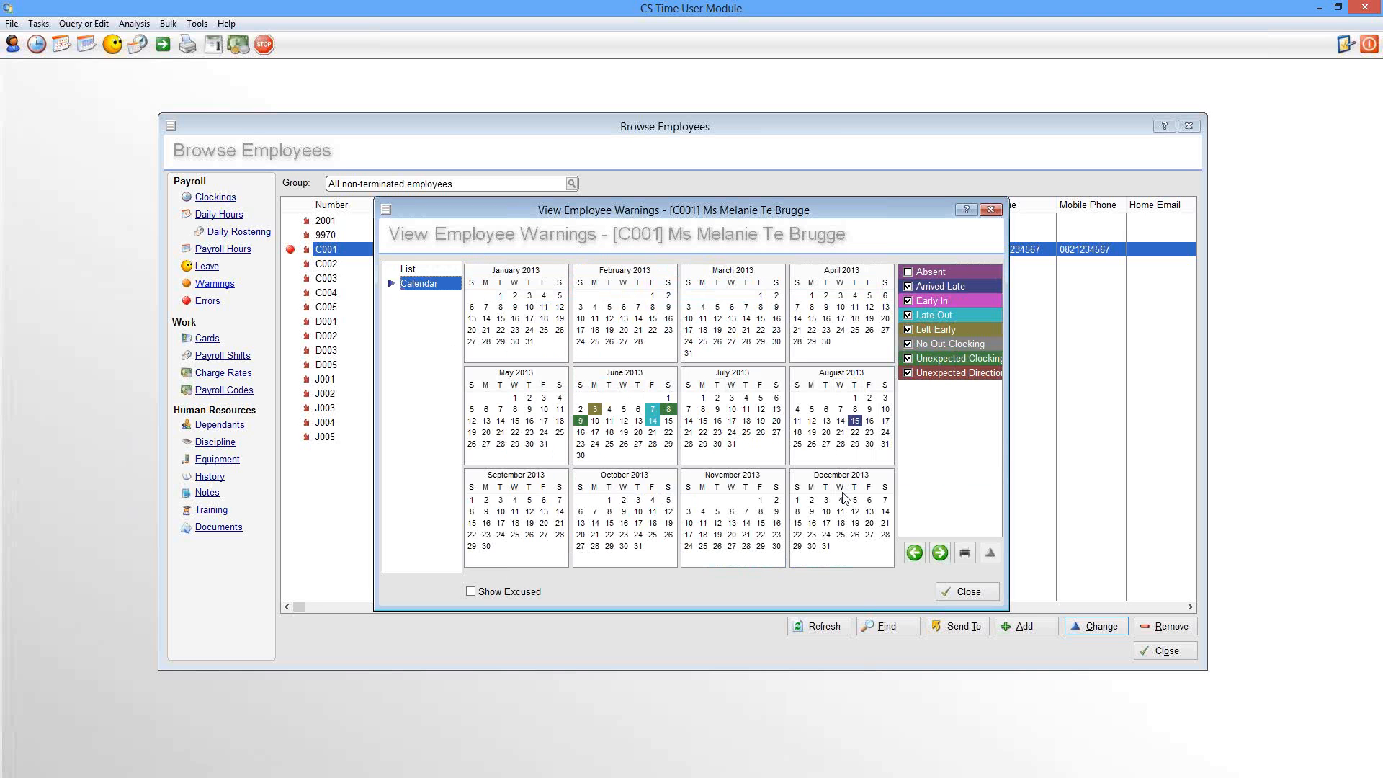
pyautogui.click(969, 592)
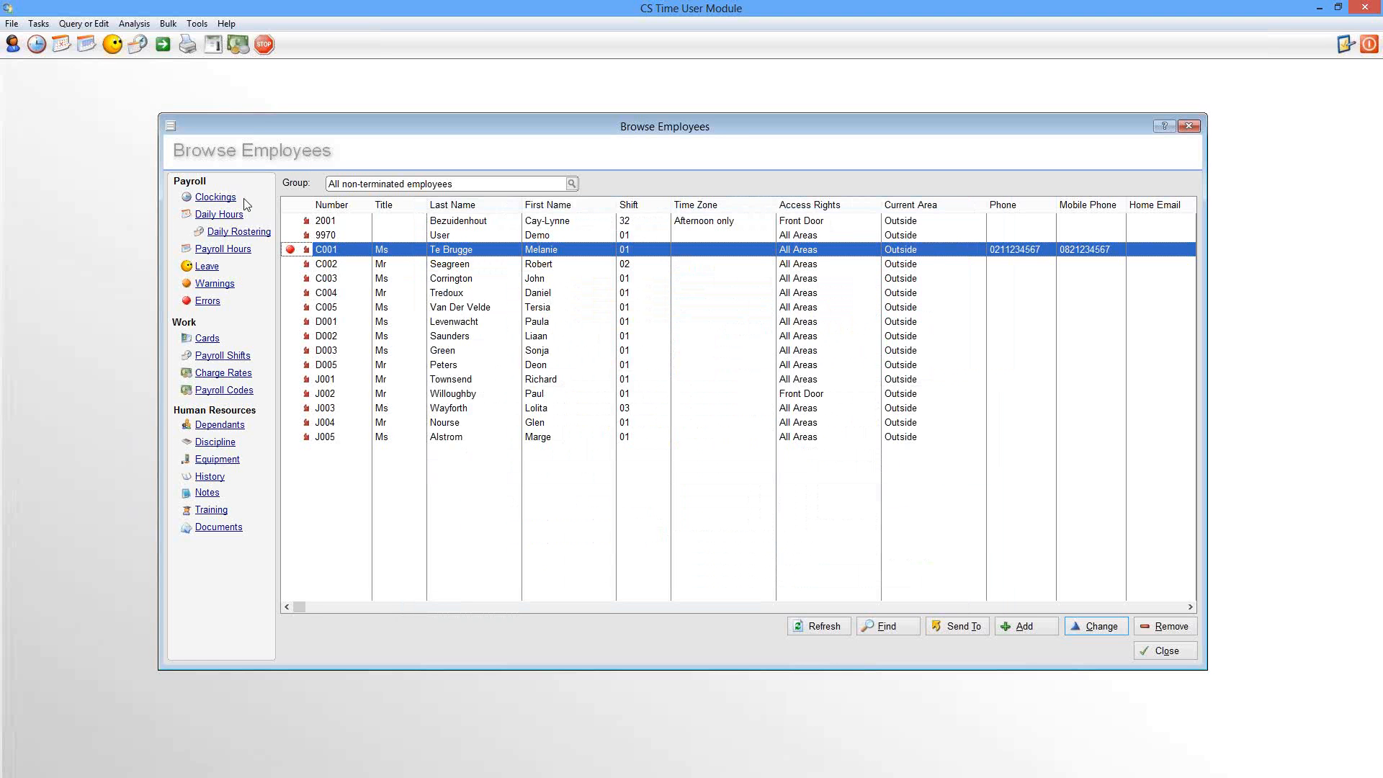
# Review the selected employee's errors and start fixing the 04/06/2013 error about the employee not clocking out
pyautogui.click(208, 302)
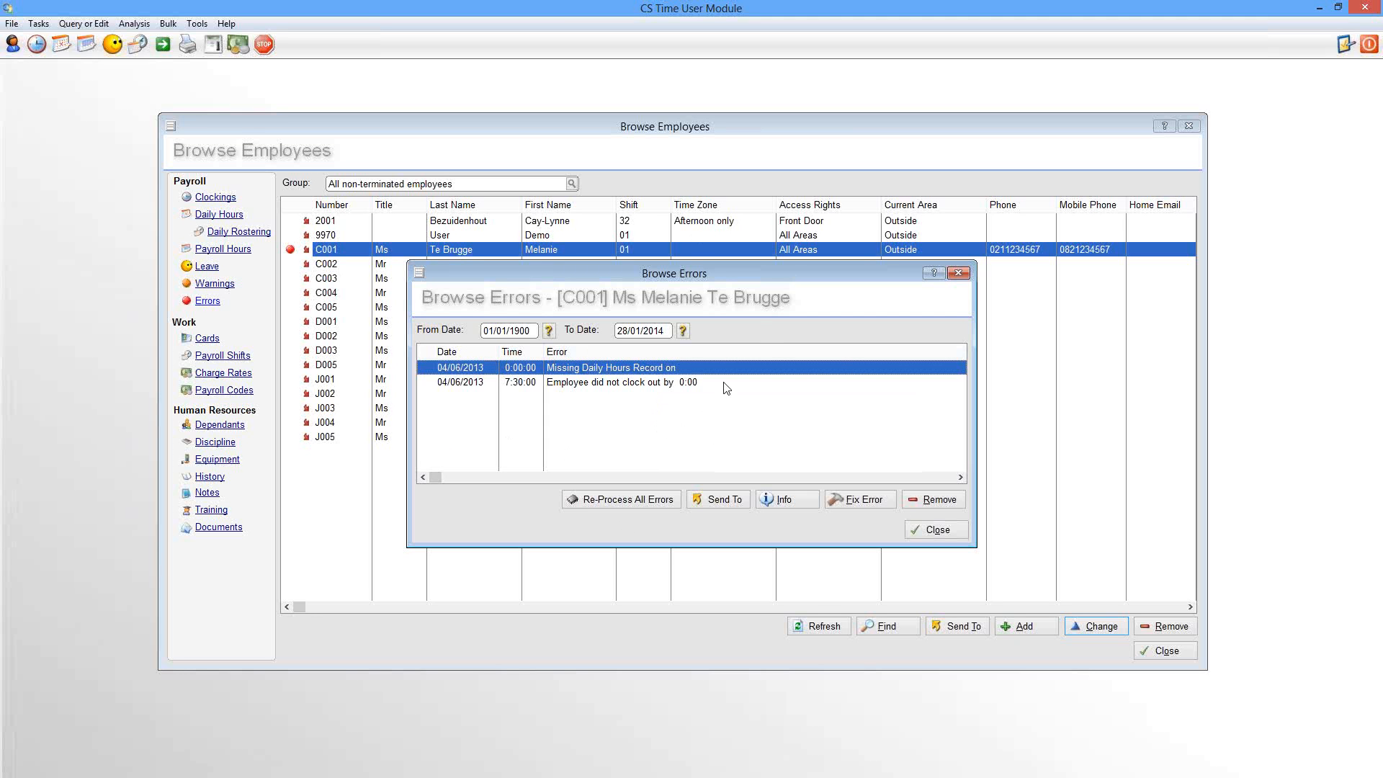
pyautogui.click(934, 533)
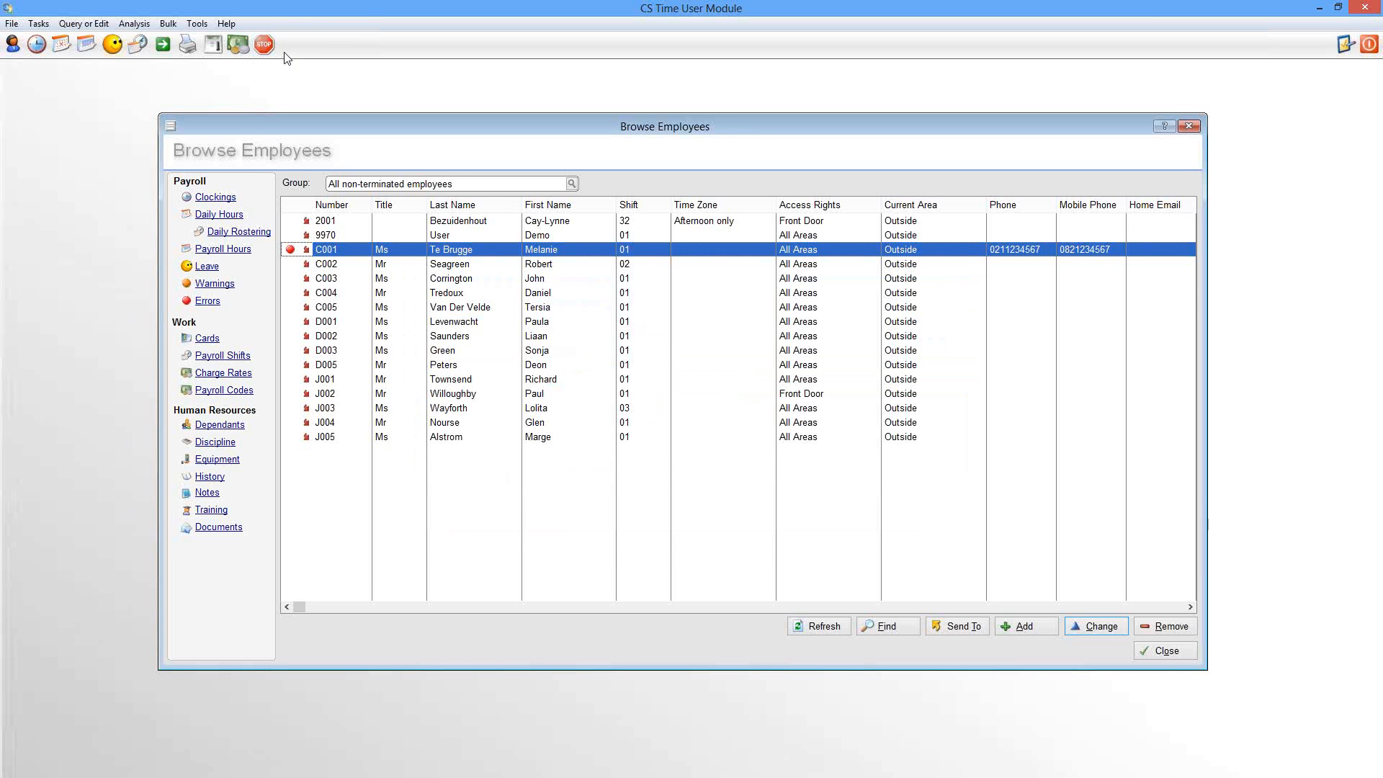
pyautogui.click(208, 301)
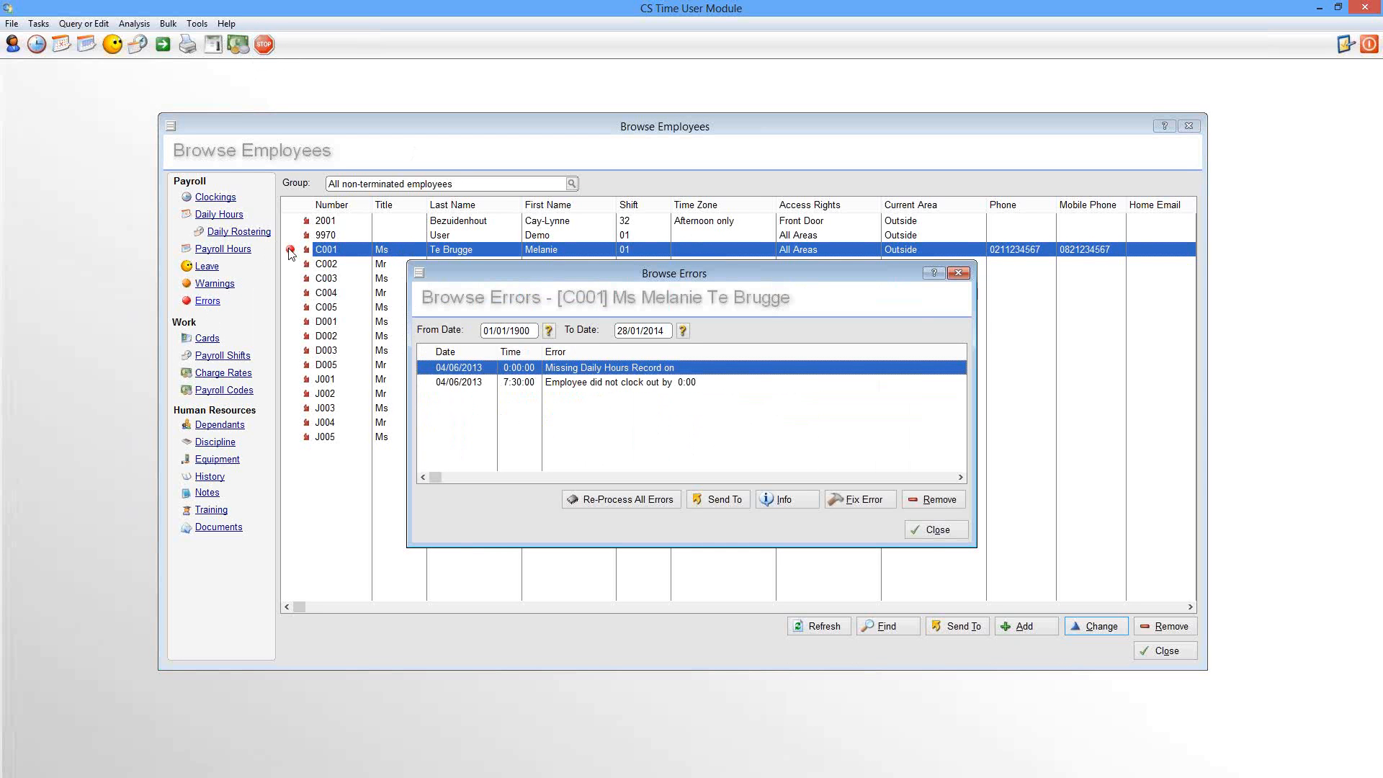
pyautogui.click(644, 384)
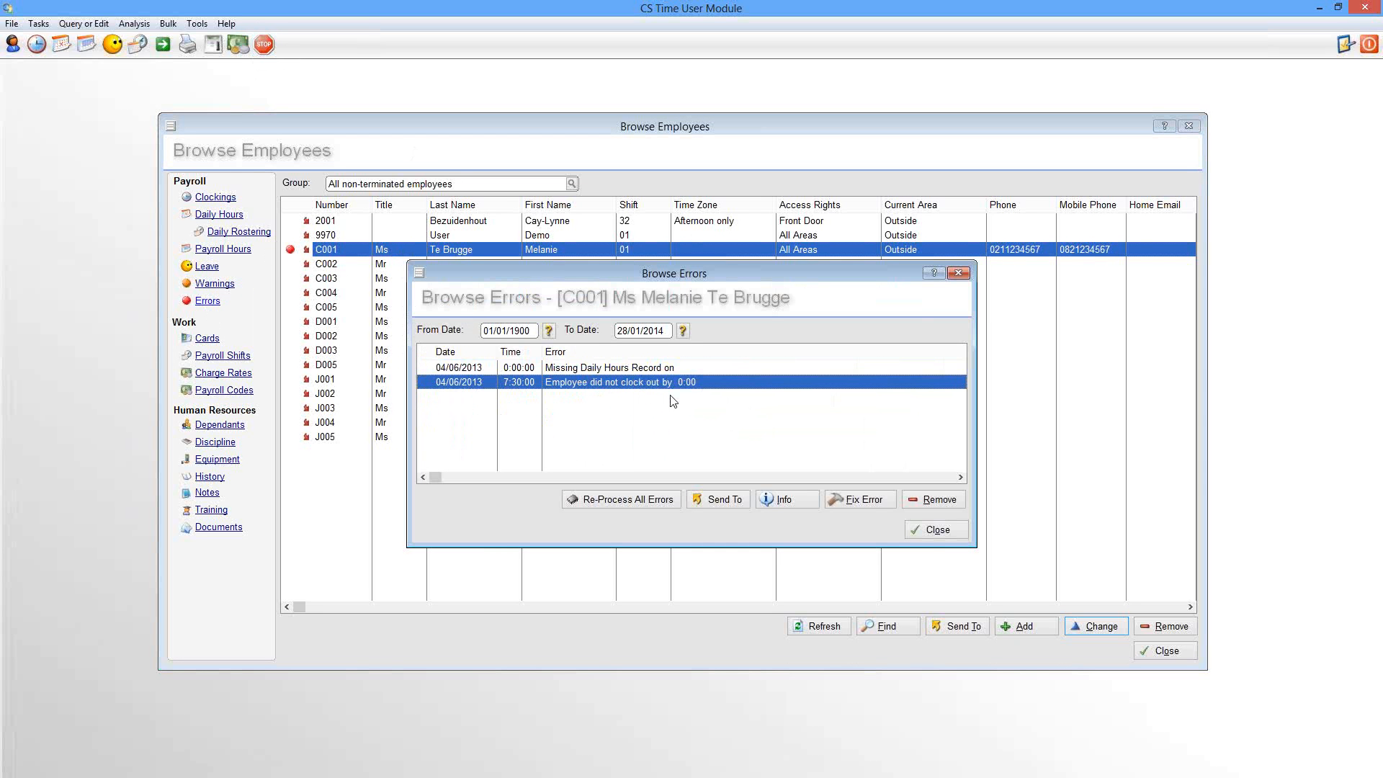
pyautogui.click(867, 501)
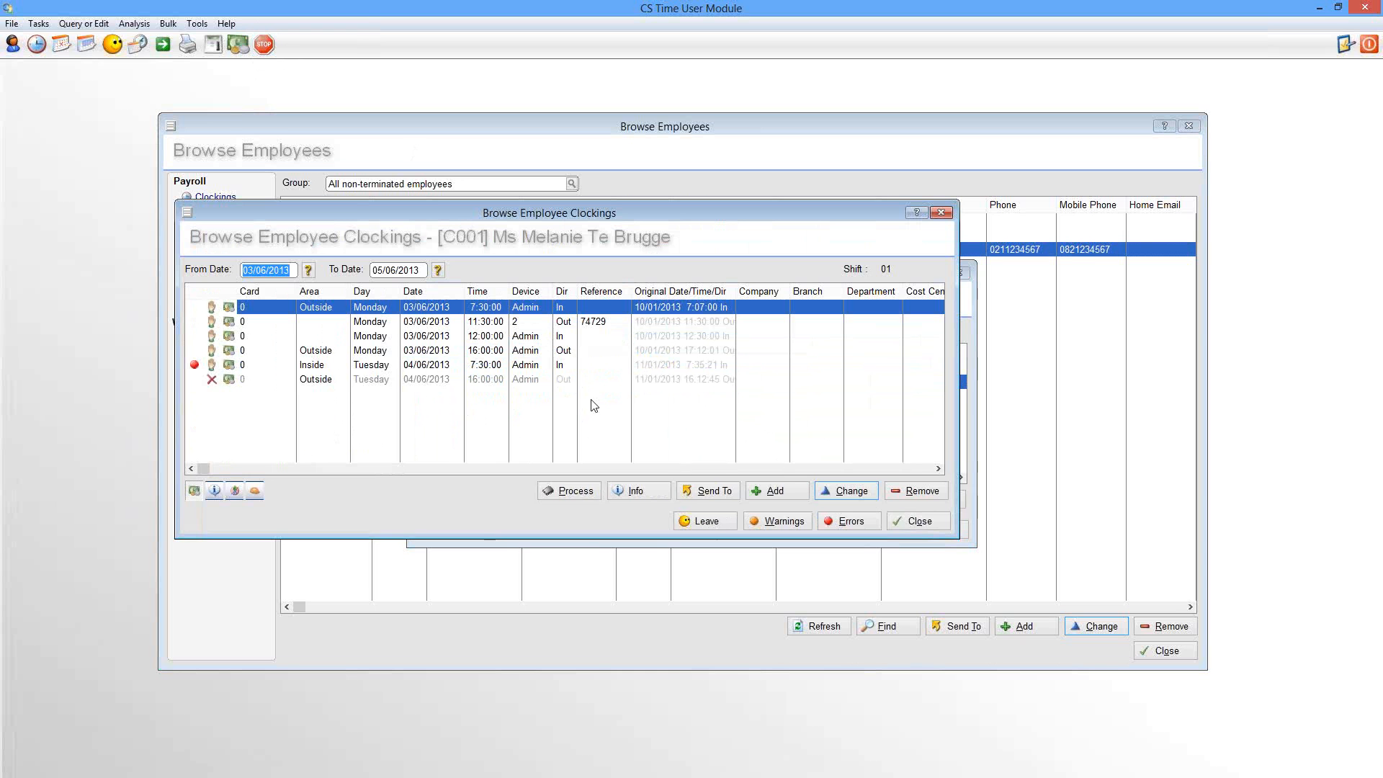
# Set the deleted 16:00:00 Out clocking of 04/06/2013 to Approved, save it, and close the clockings window
pyautogui.click(367, 366)
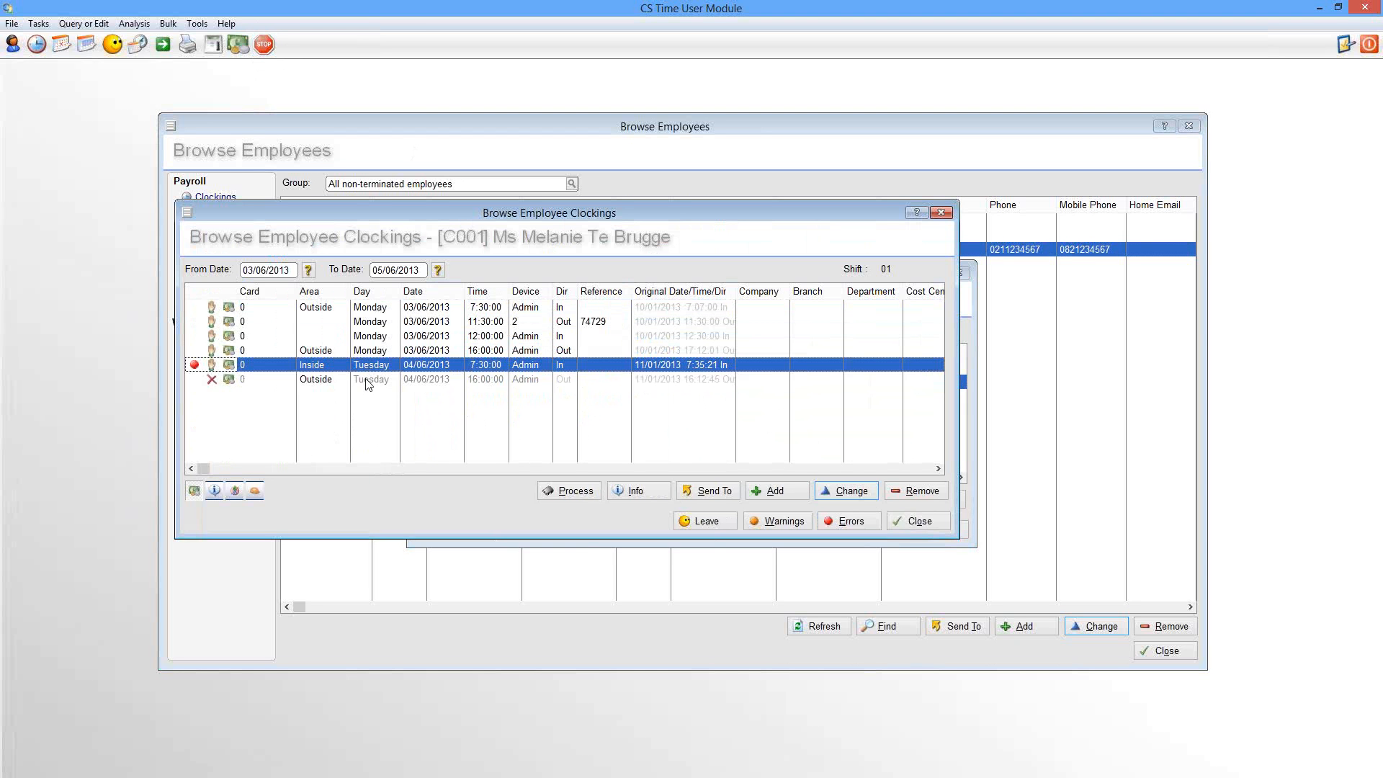
pyautogui.click(369, 380)
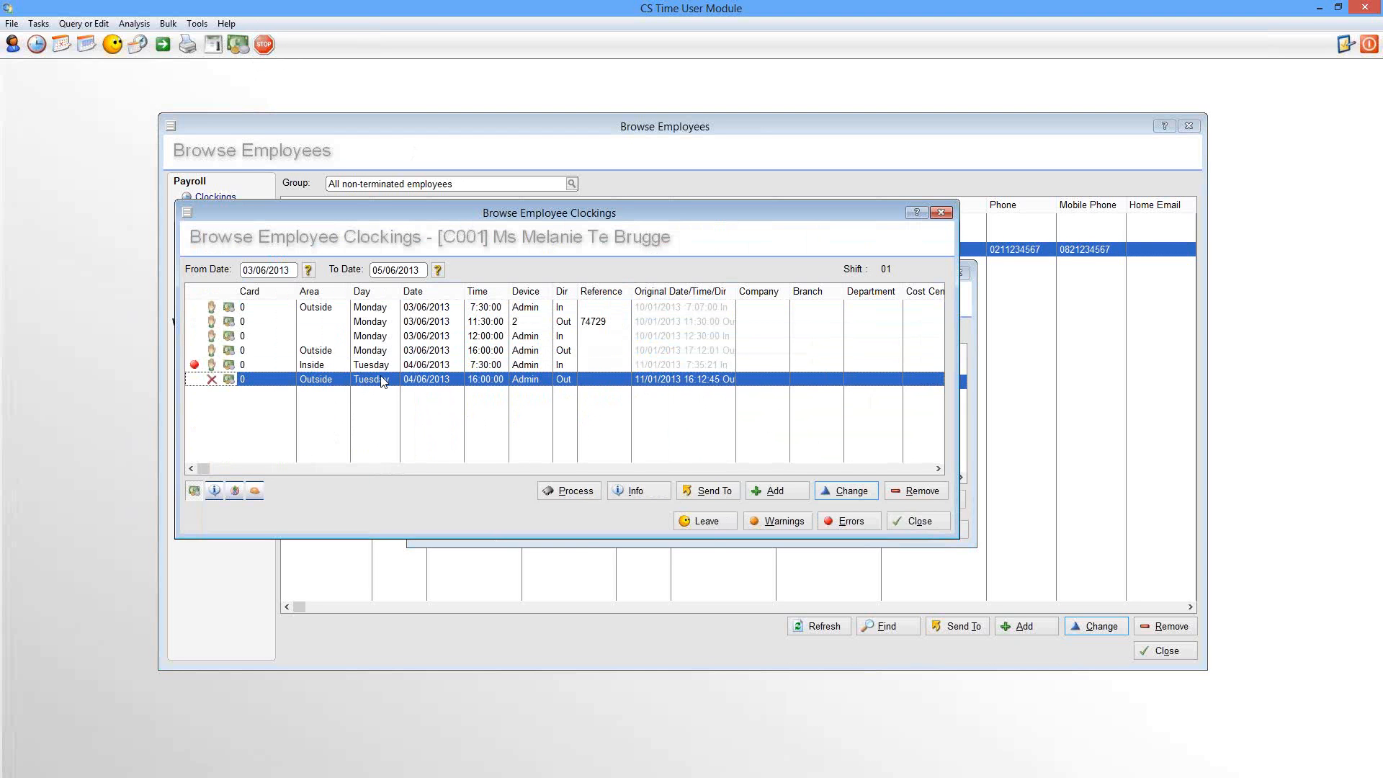
pyautogui.click(848, 493)
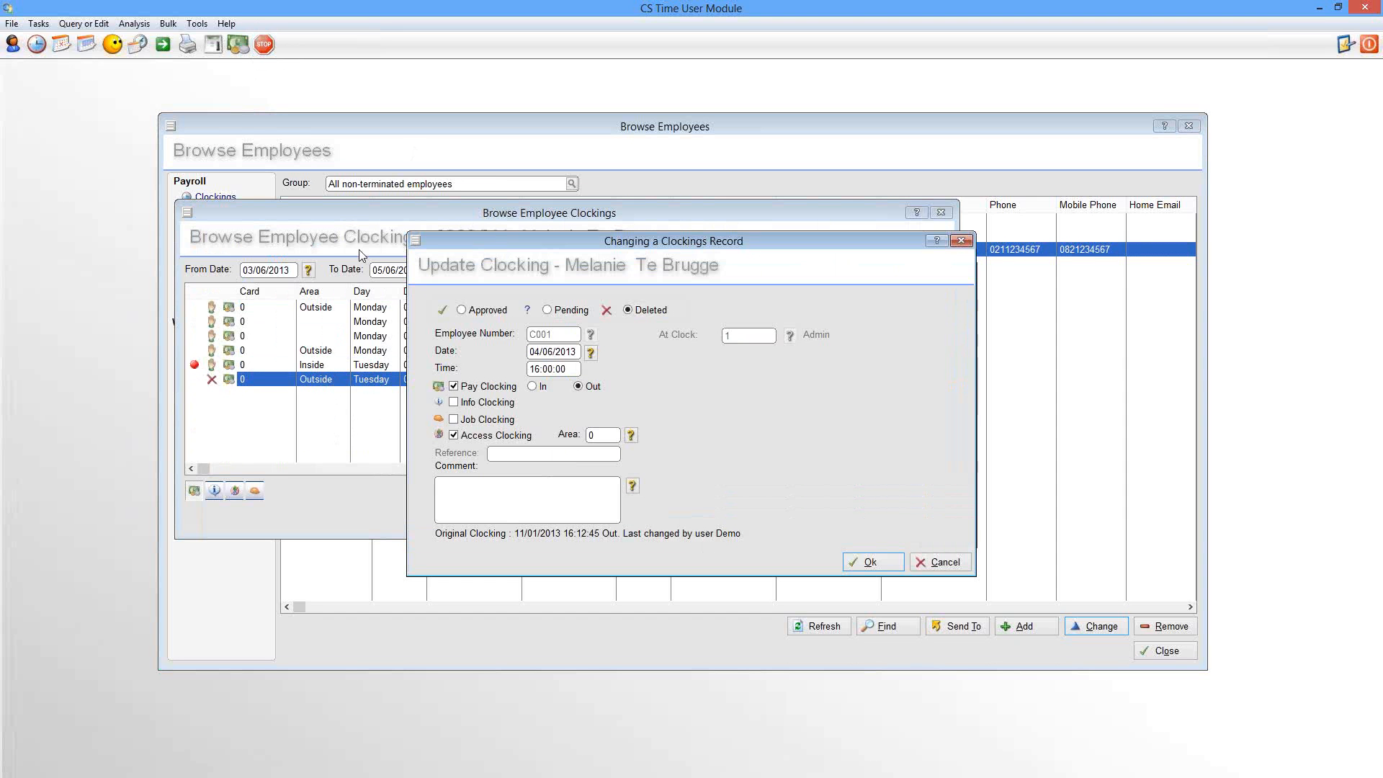
pyautogui.click(484, 312)
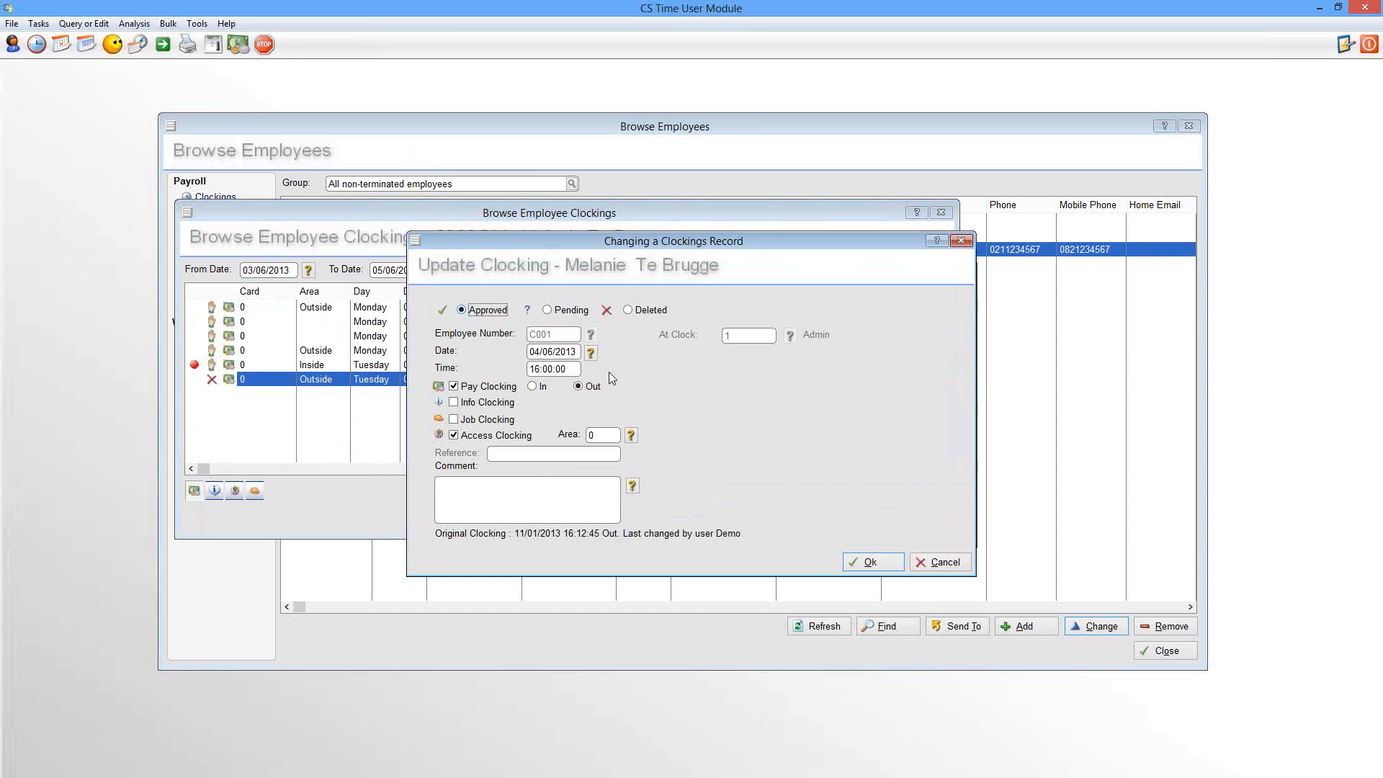
pyautogui.click(869, 563)
pyautogui.click(905, 527)
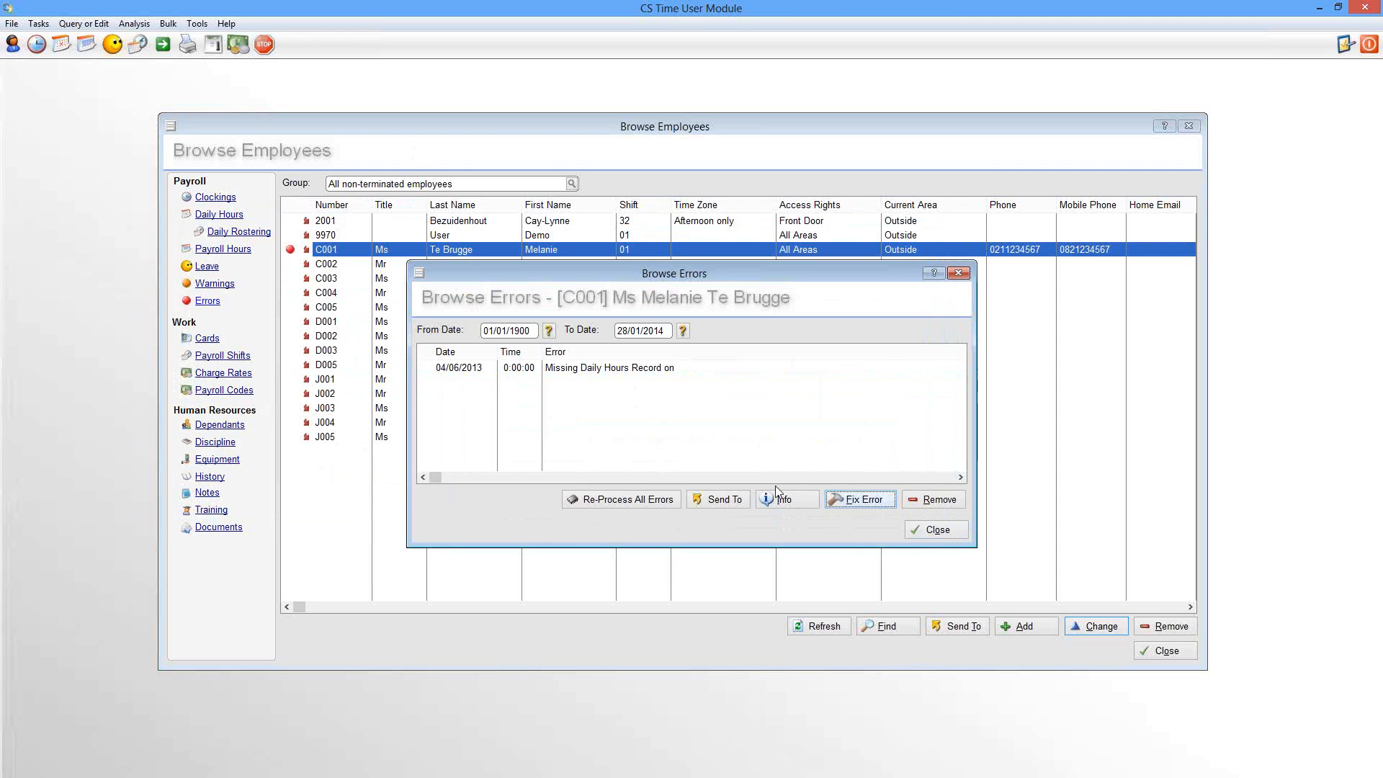
# Fix the Missing Daily Hours Record error dated 04/06/2013 and close the errors window
pyautogui.click(556, 373)
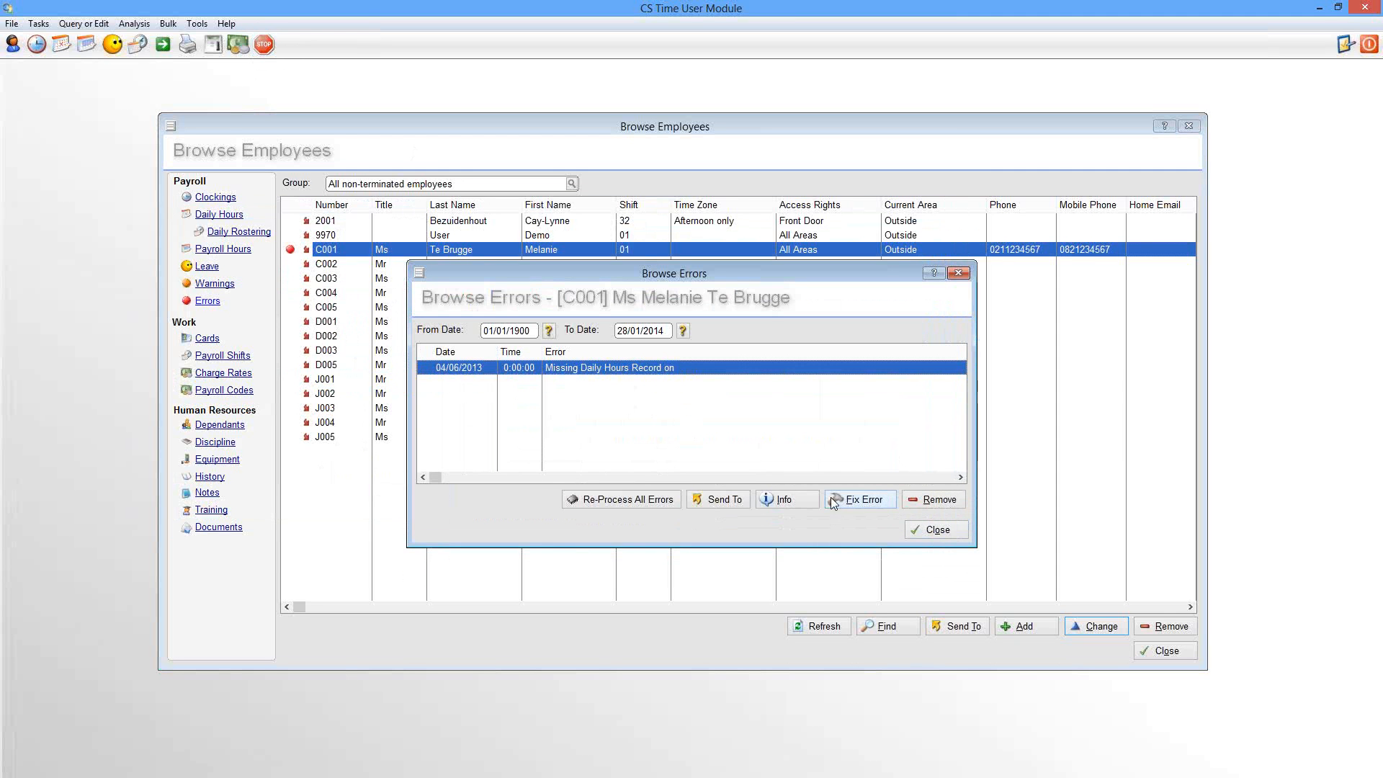
pyautogui.click(868, 499)
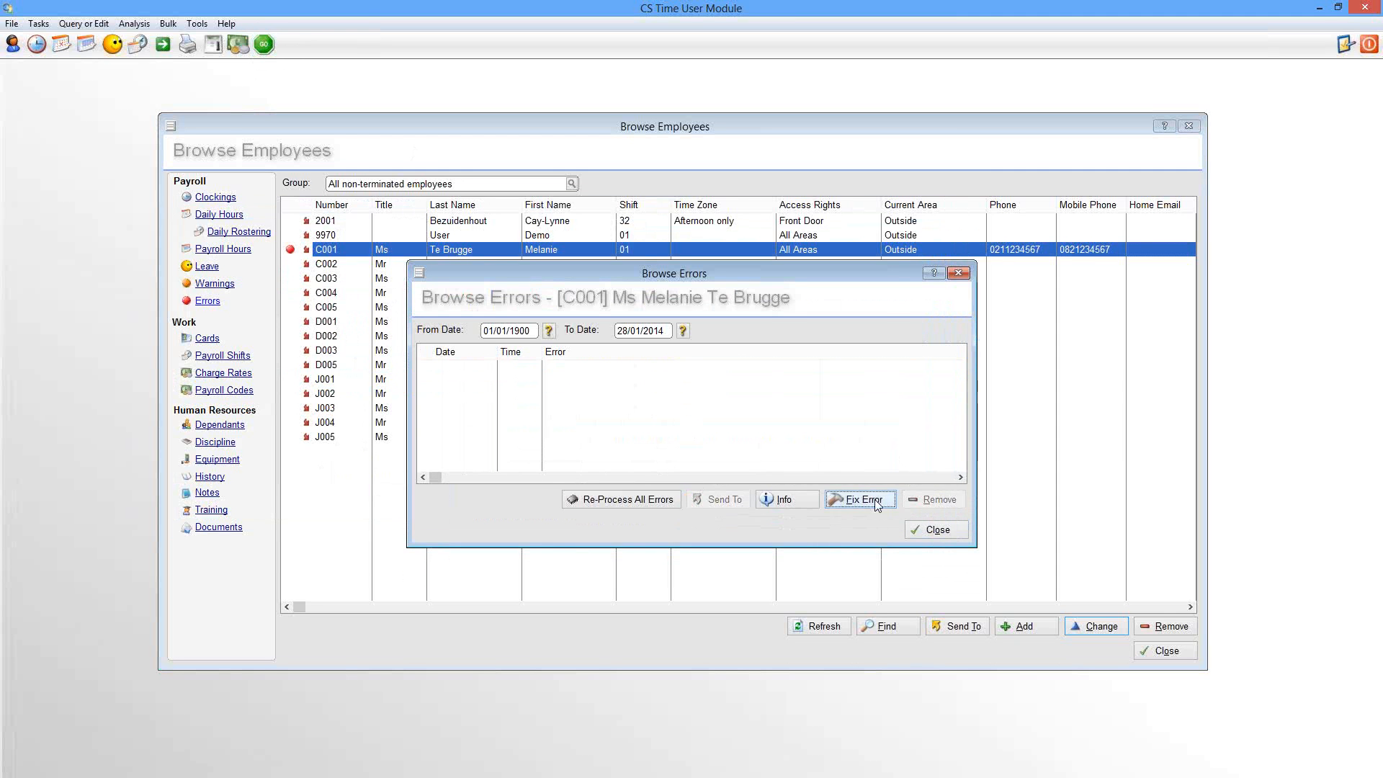
pyautogui.click(936, 529)
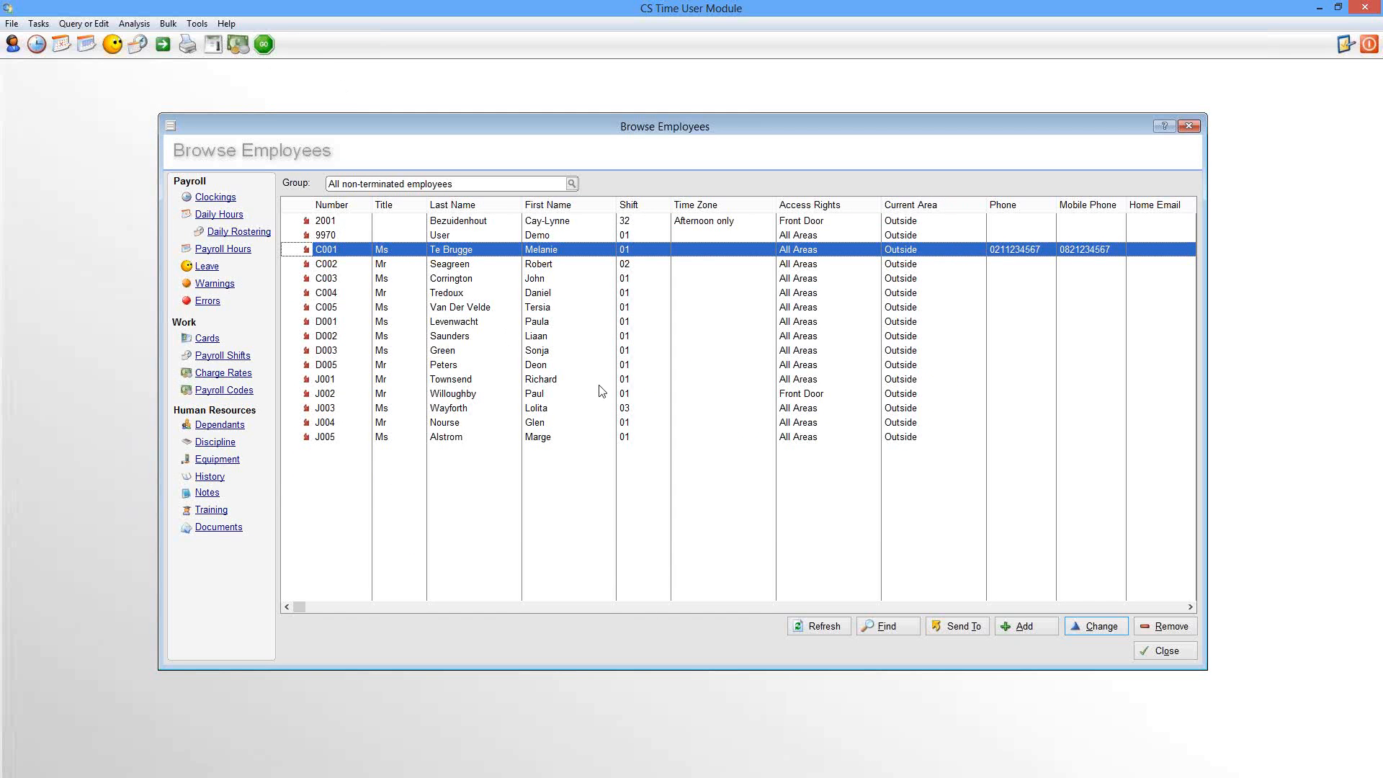
# Assign the second available card in the lookup list to the selected employee and close the employee cards window
pyautogui.click(209, 340)
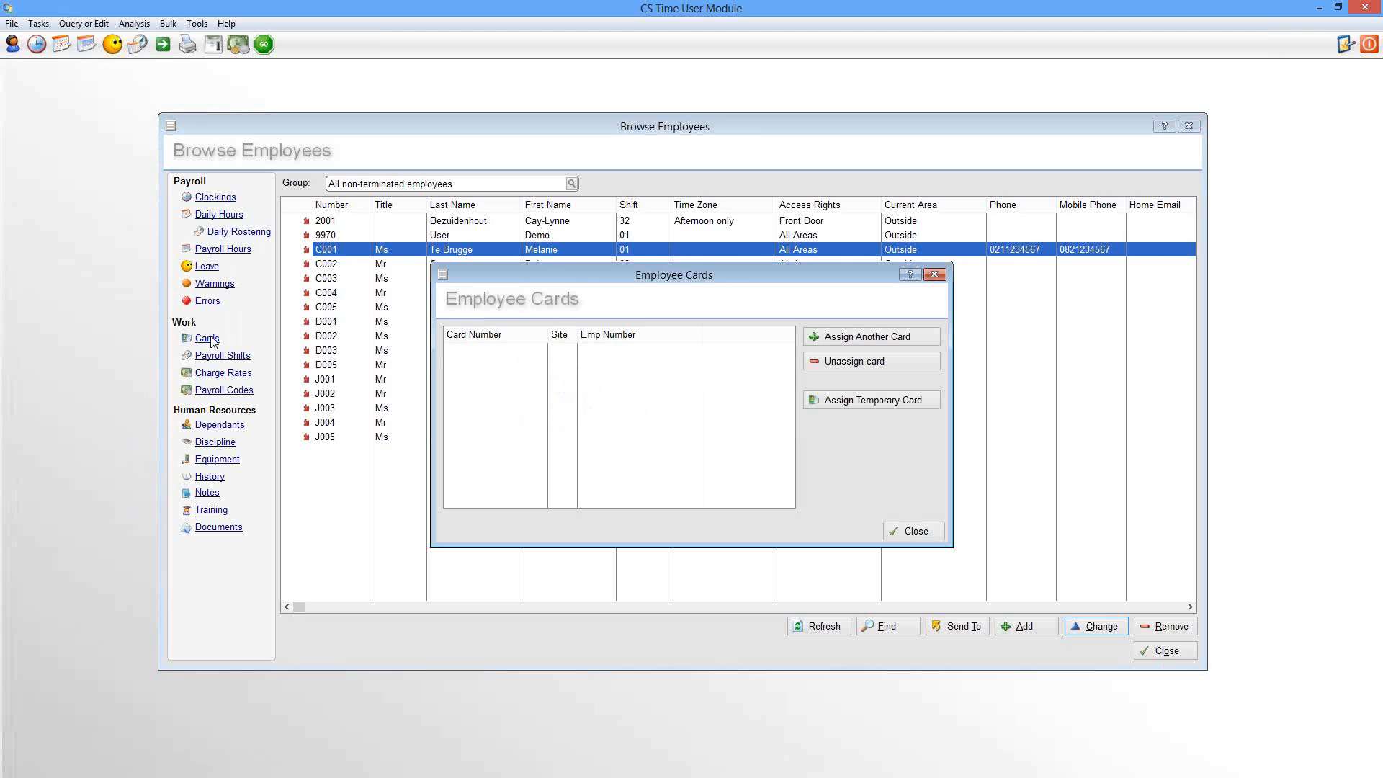
pyautogui.click(873, 339)
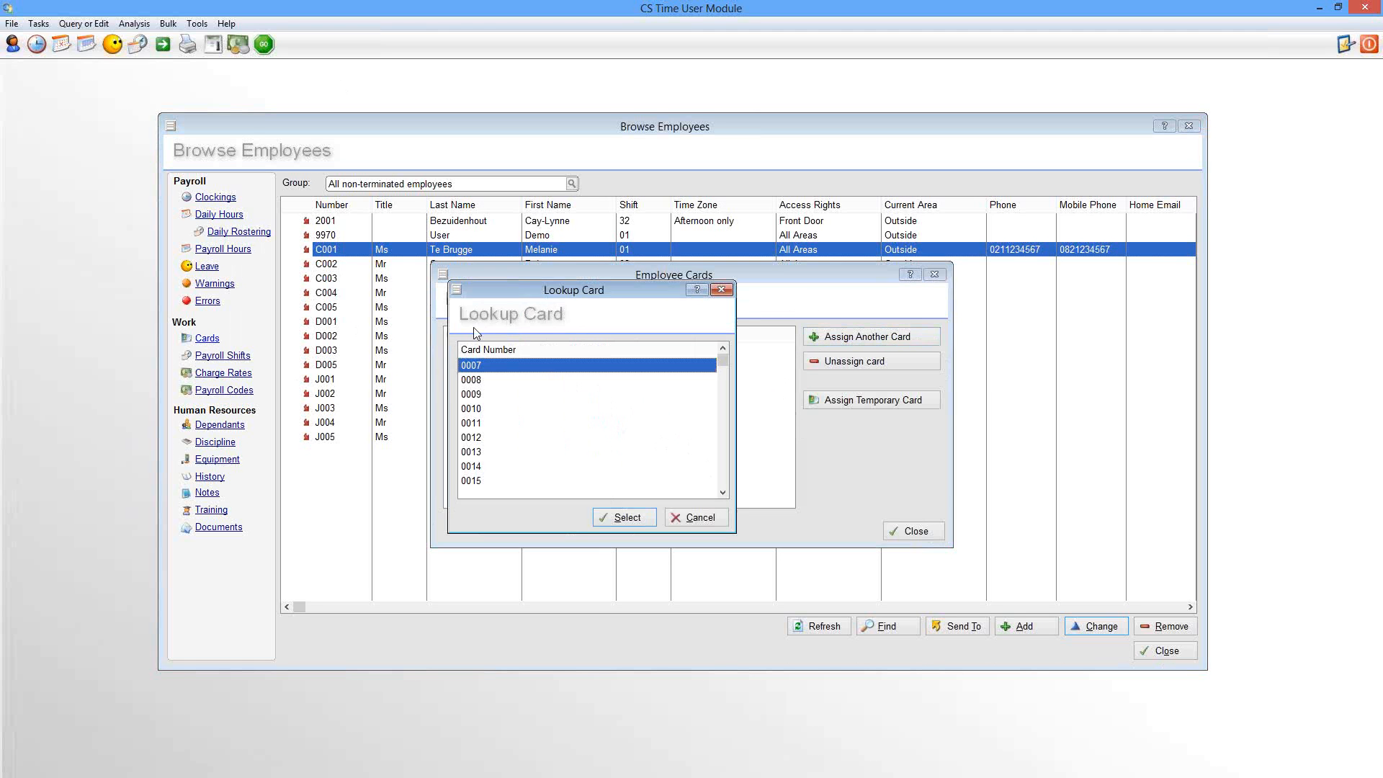
pyautogui.click(480, 381)
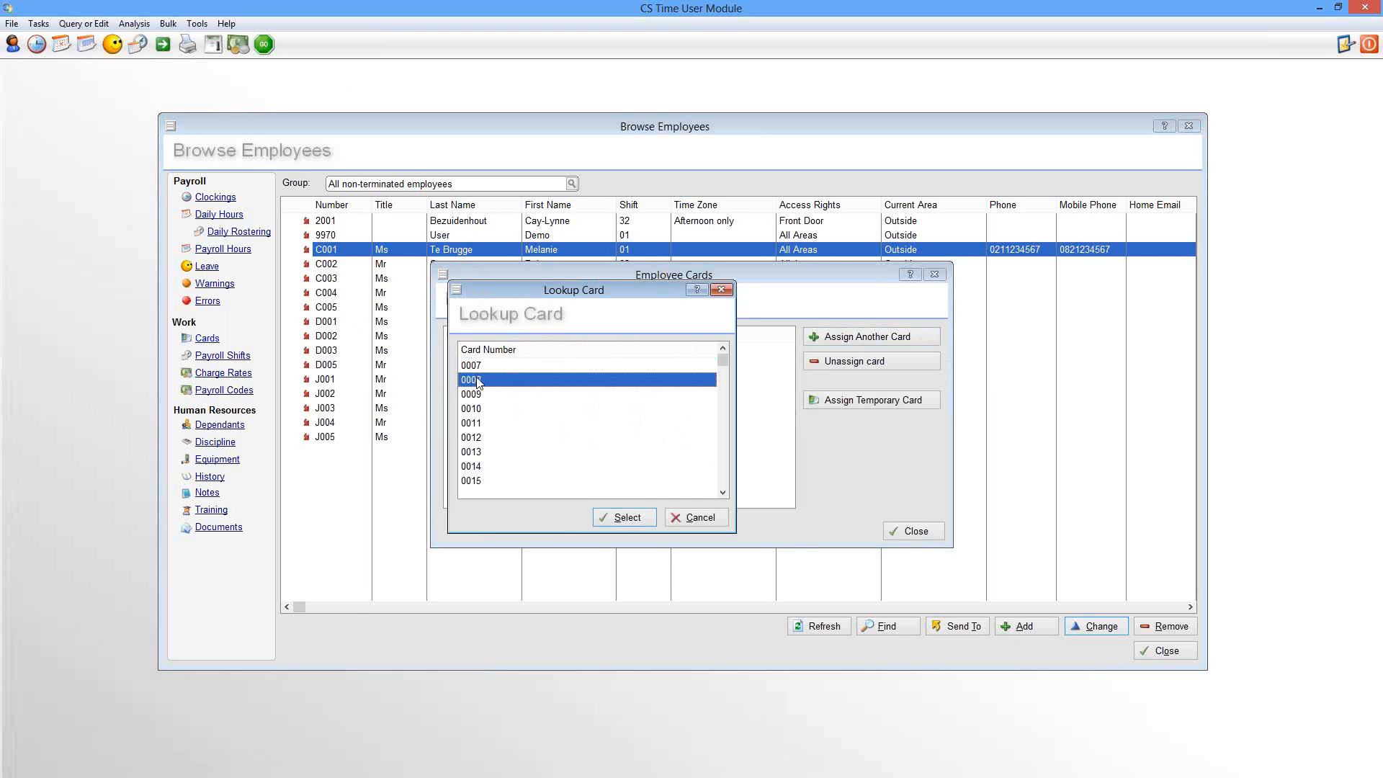
pyautogui.click(624, 518)
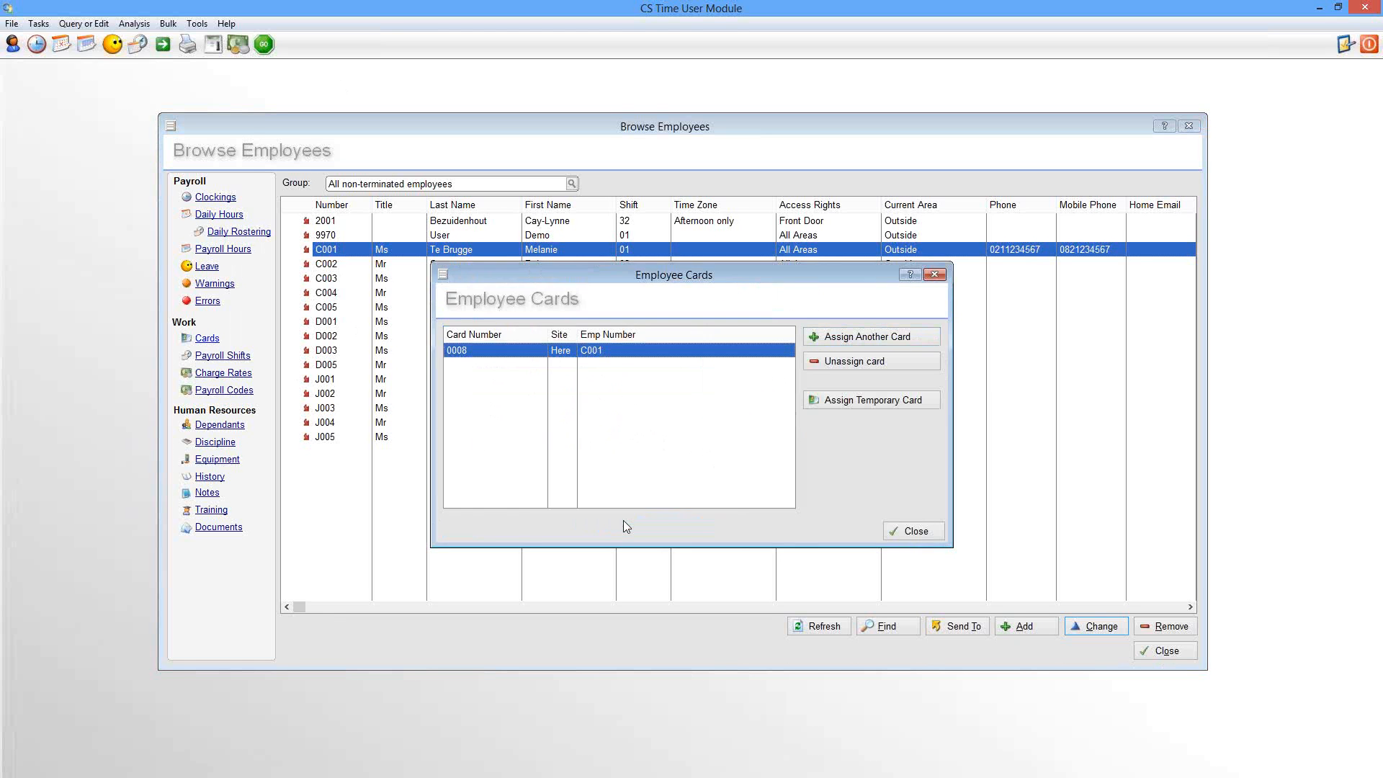
pyautogui.click(905, 532)
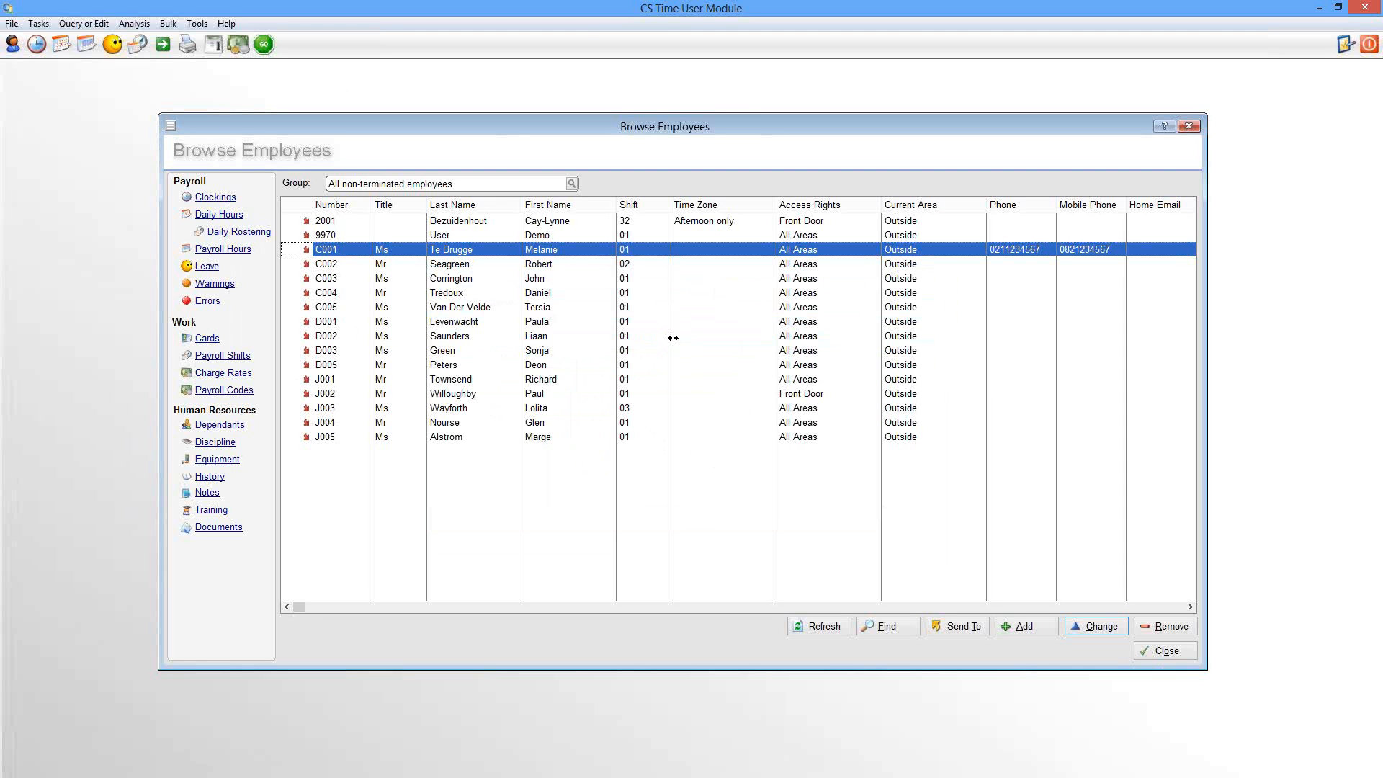
# View the selected employee's payroll shift history, highlight the 14/10/2013 shift 03 entry, and close the shift history
pyautogui.click(237, 357)
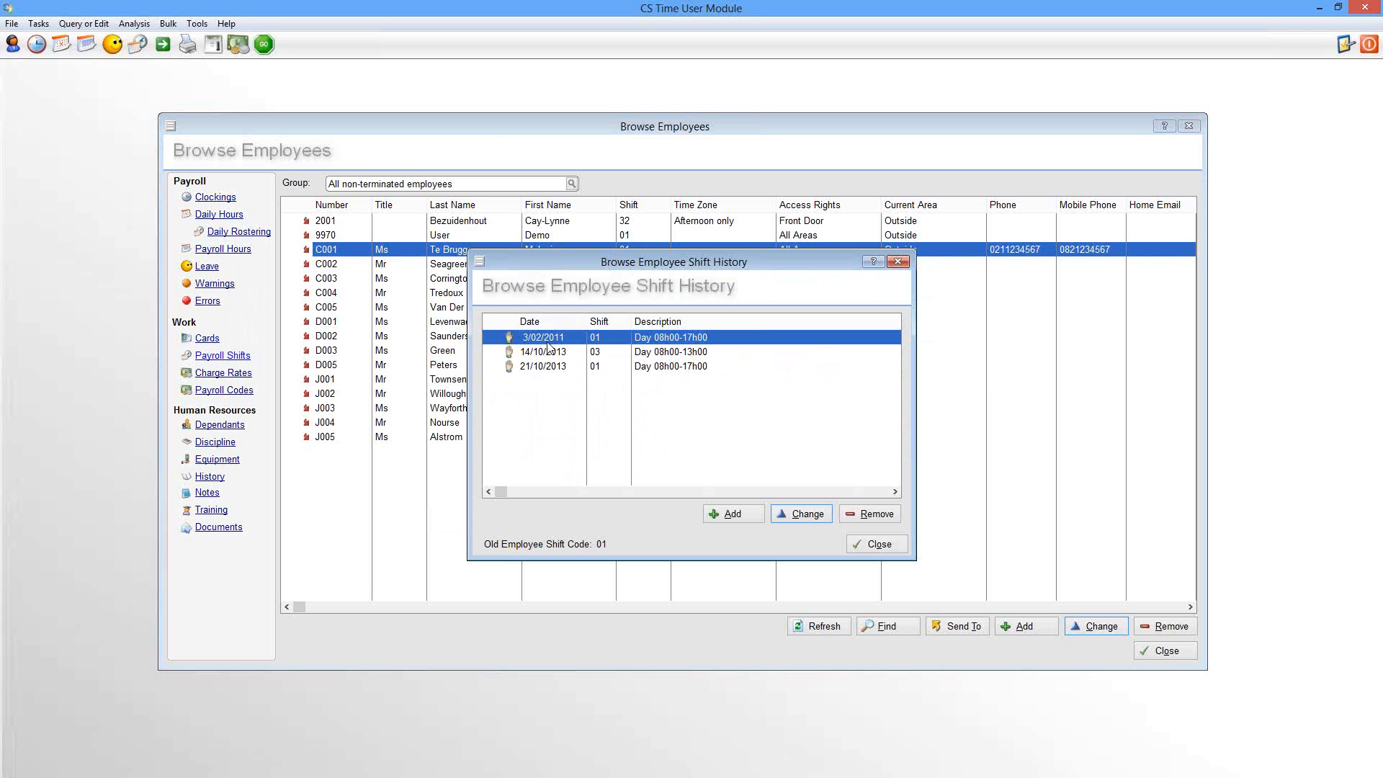
pyautogui.moveTo(559, 261); pyautogui.dragTo(475, 221)
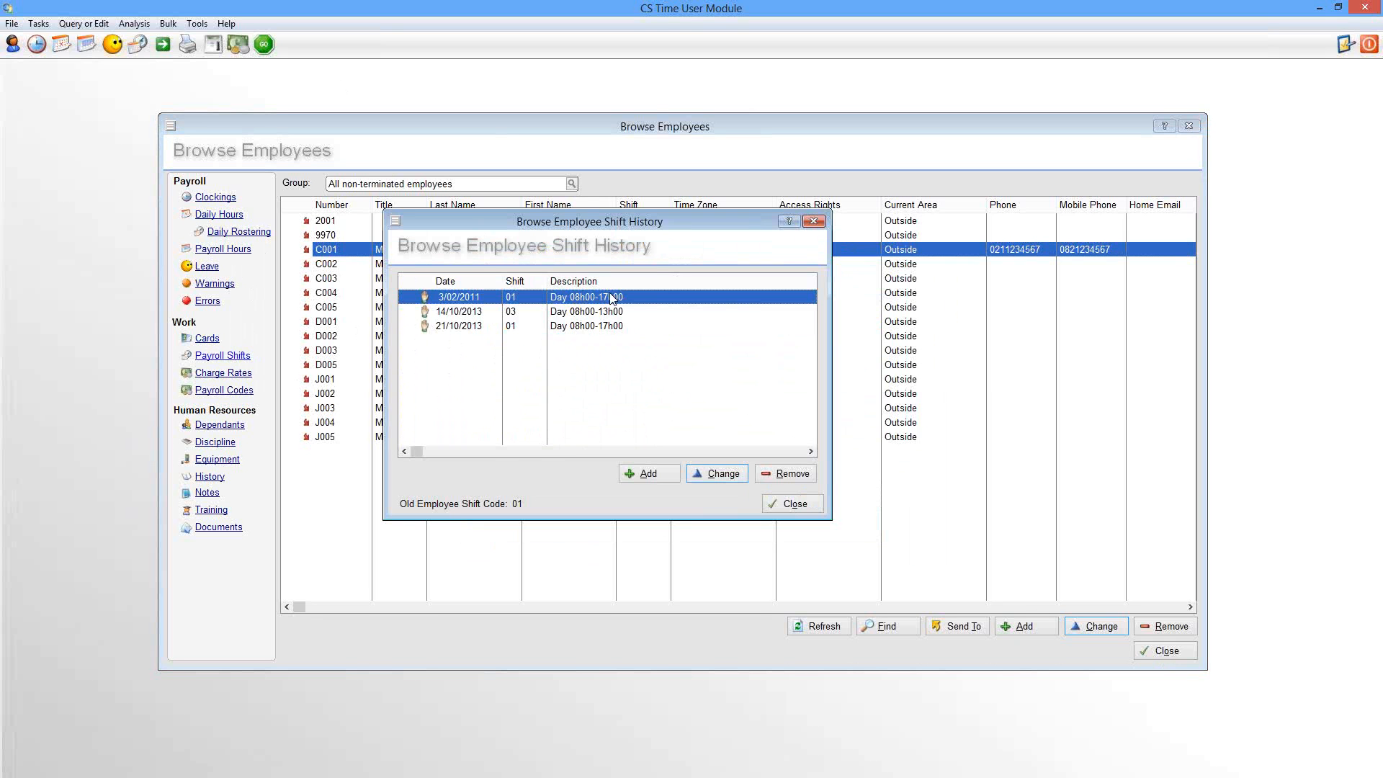
pyautogui.click(569, 317)
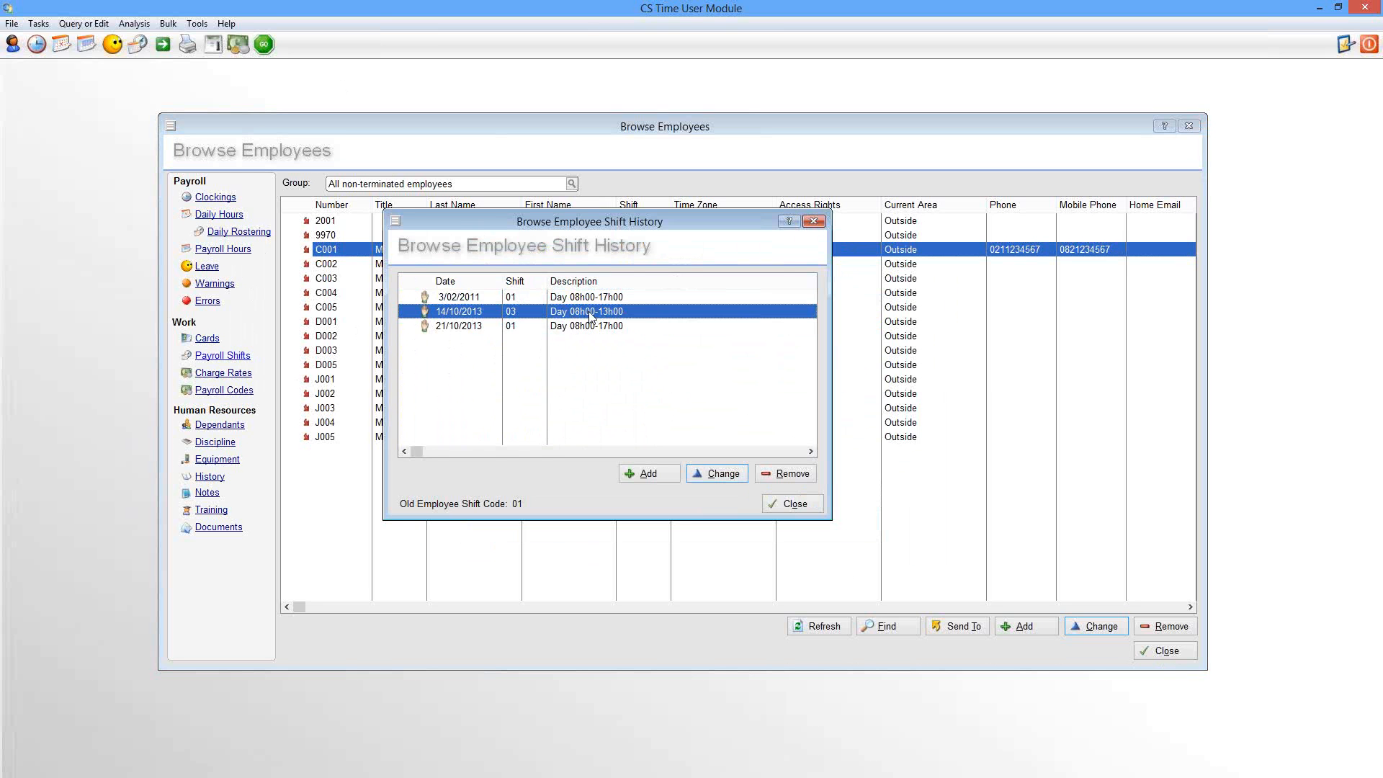
pyautogui.click(790, 506)
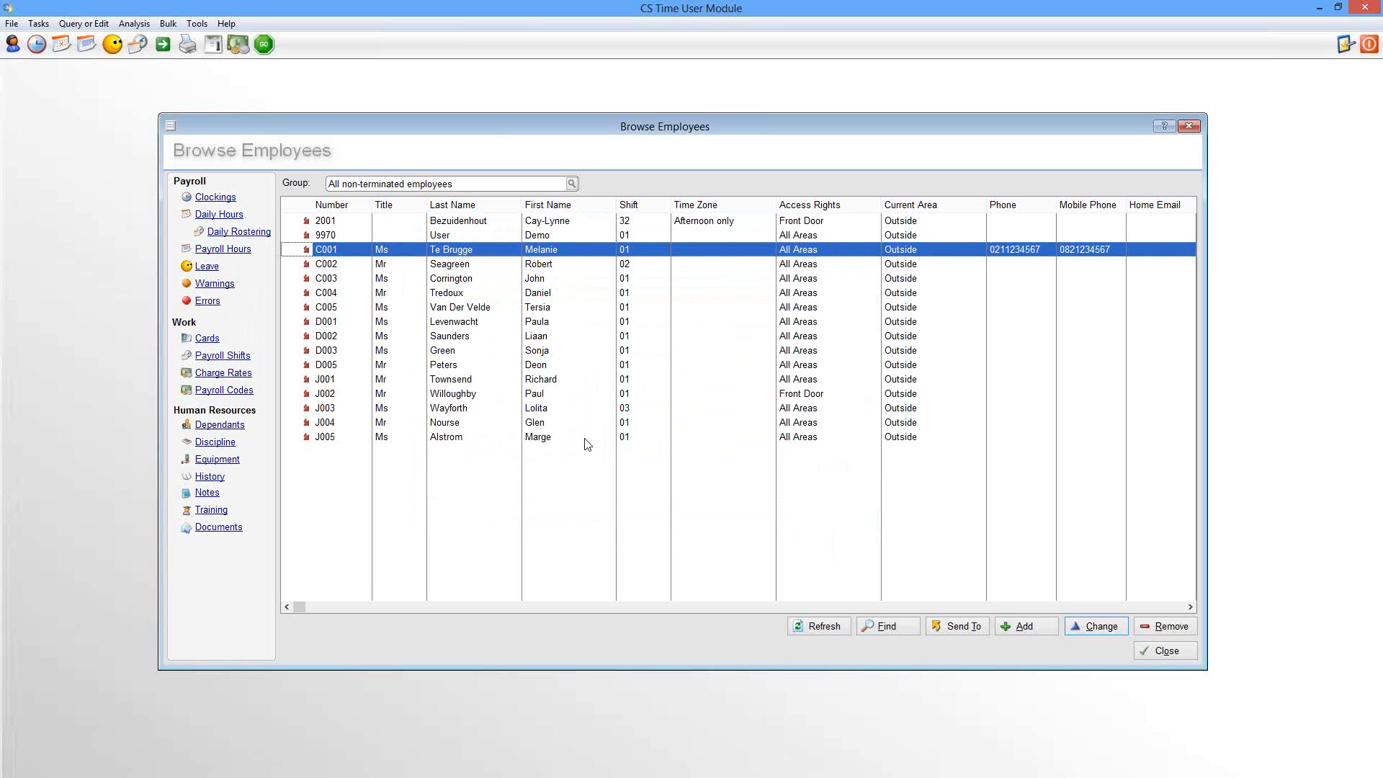
# Review the selected employee's charge rate history entry and the available charge rates, cancel without changes, and close the history
pyautogui.click(208, 374)
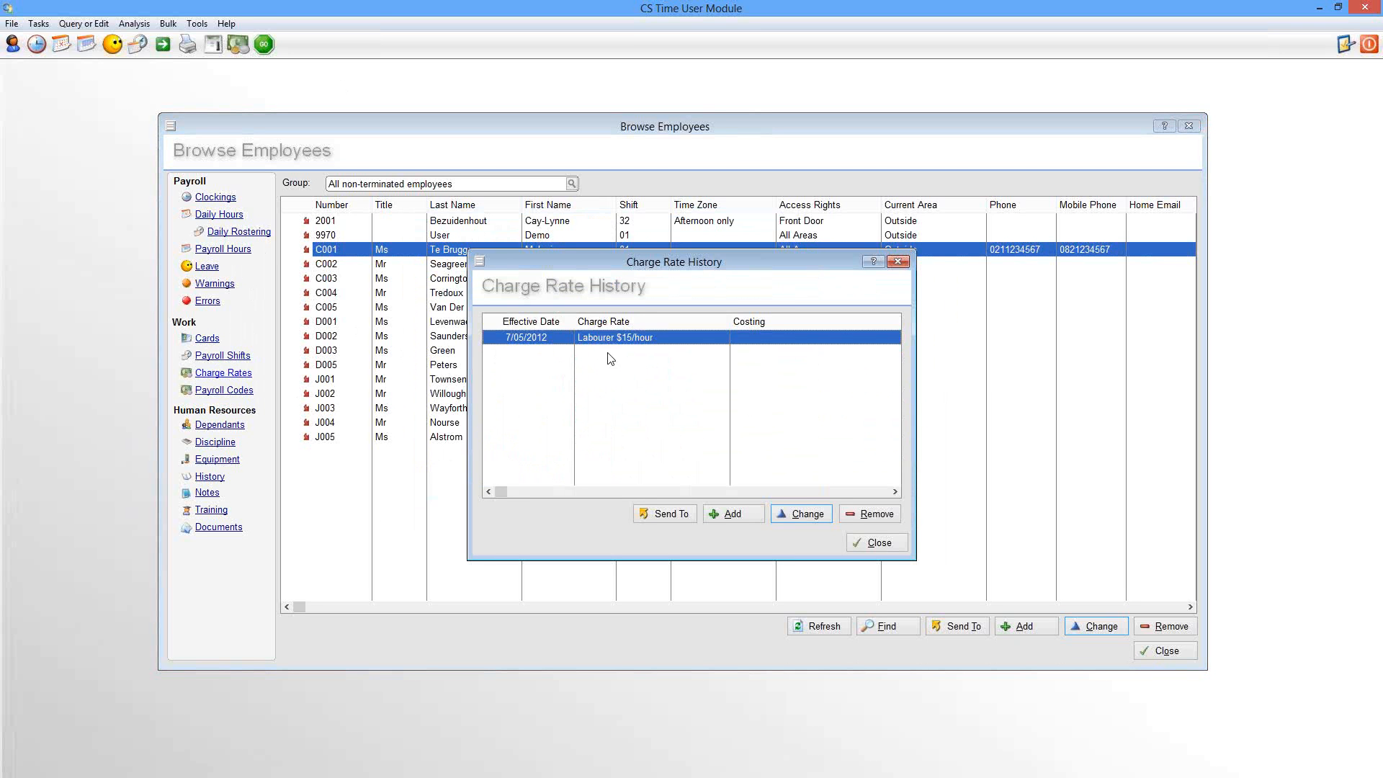
pyautogui.click(806, 516)
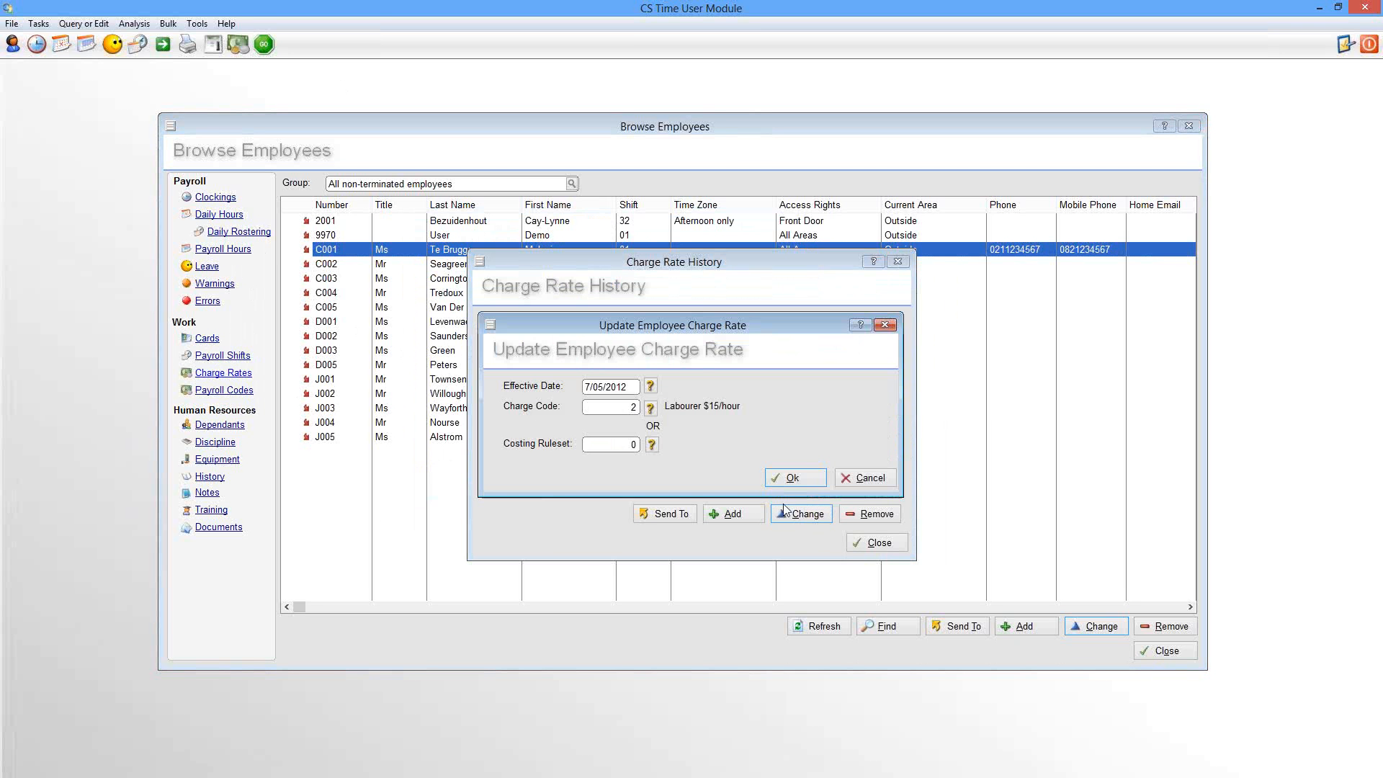
pyautogui.click(649, 409)
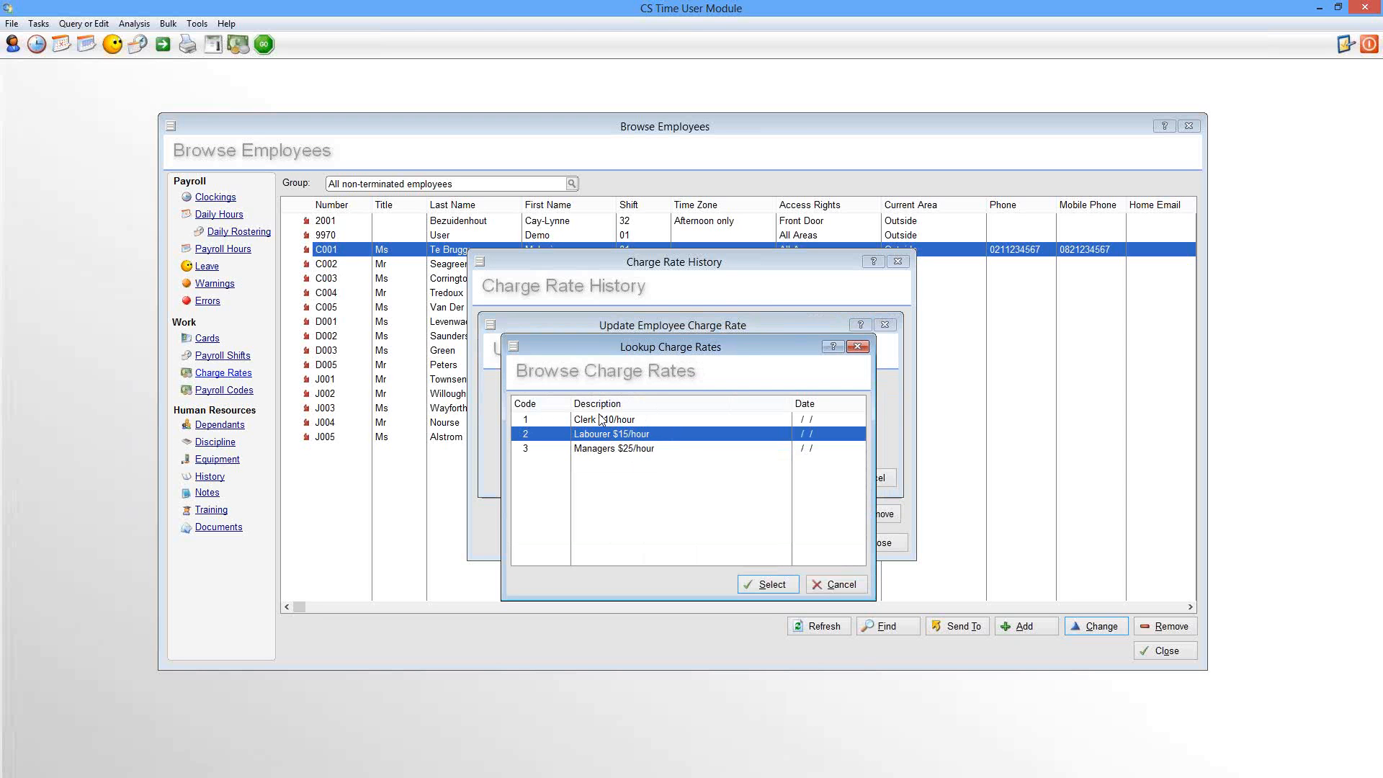
pyautogui.click(840, 584)
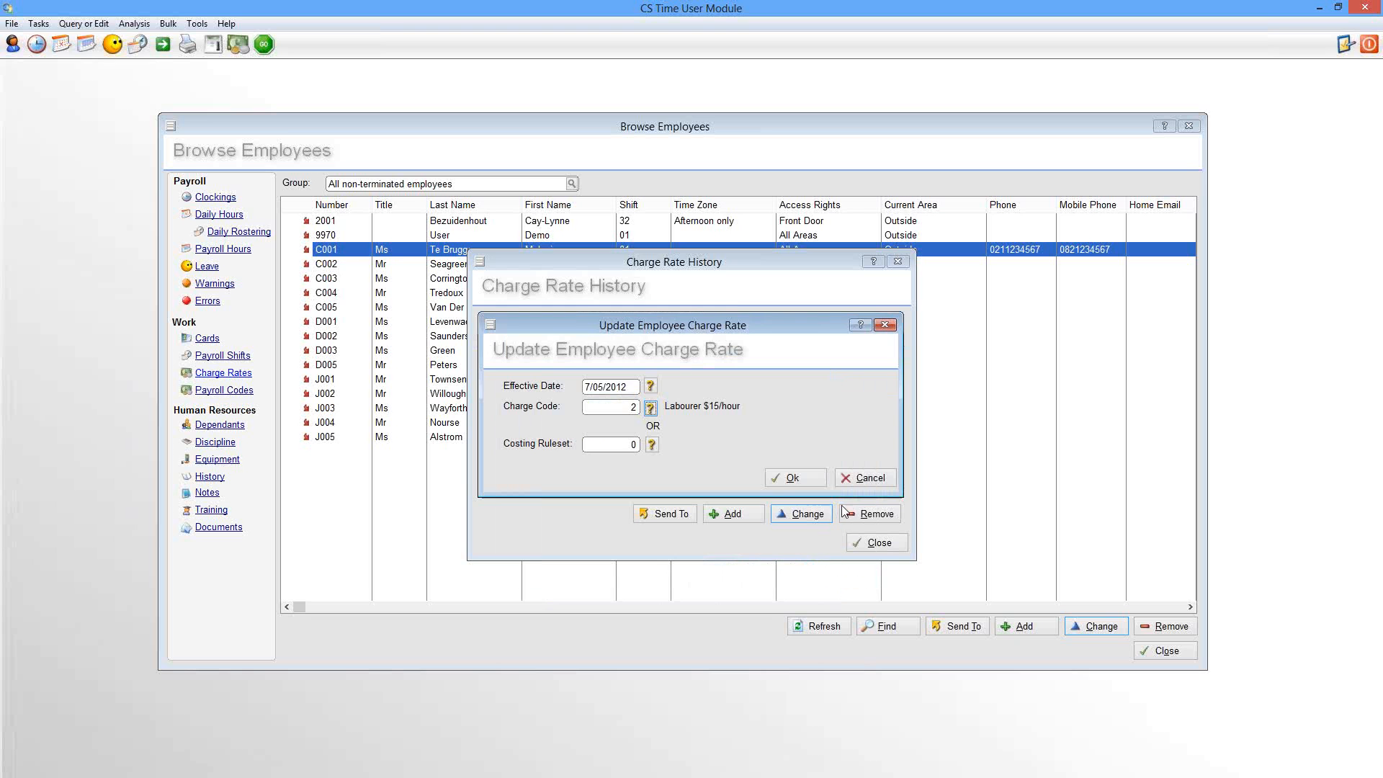
pyautogui.click(864, 478)
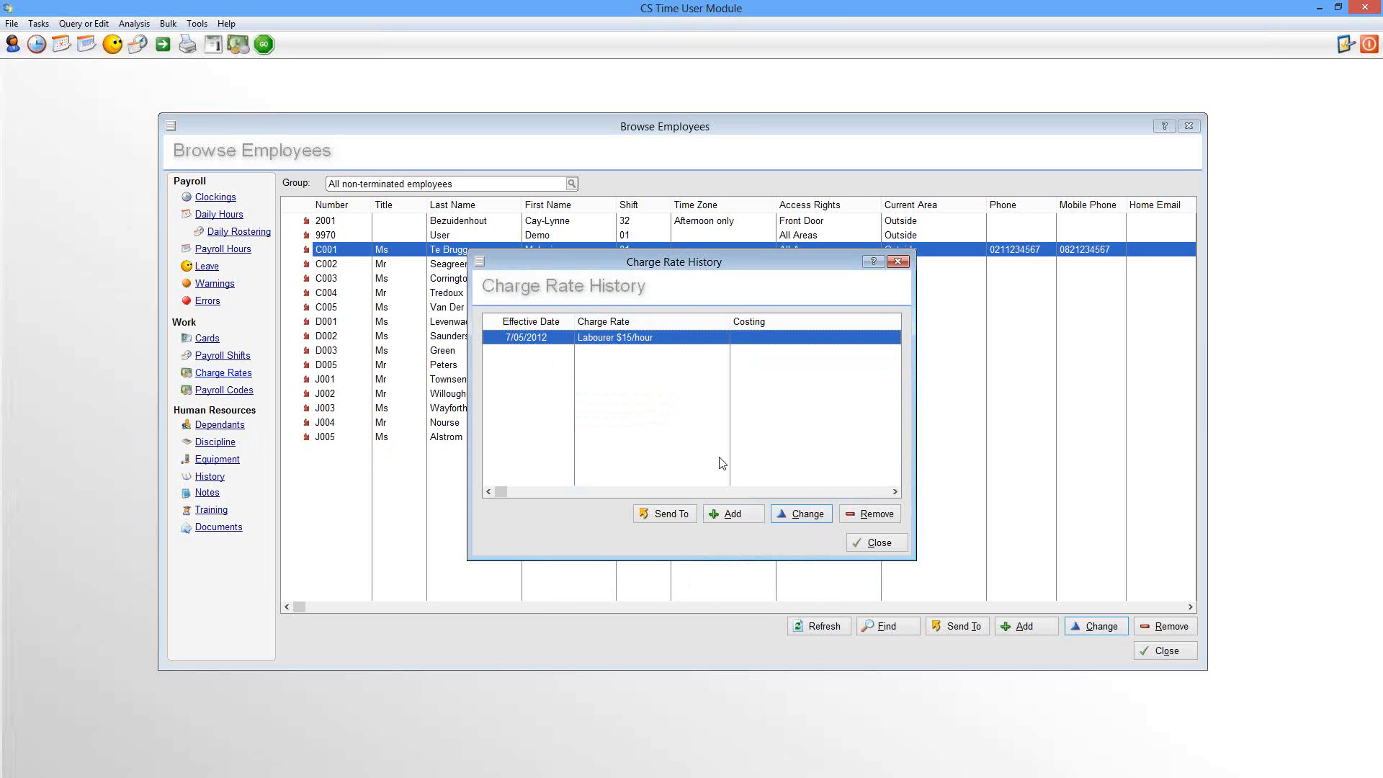
pyautogui.click(872, 548)
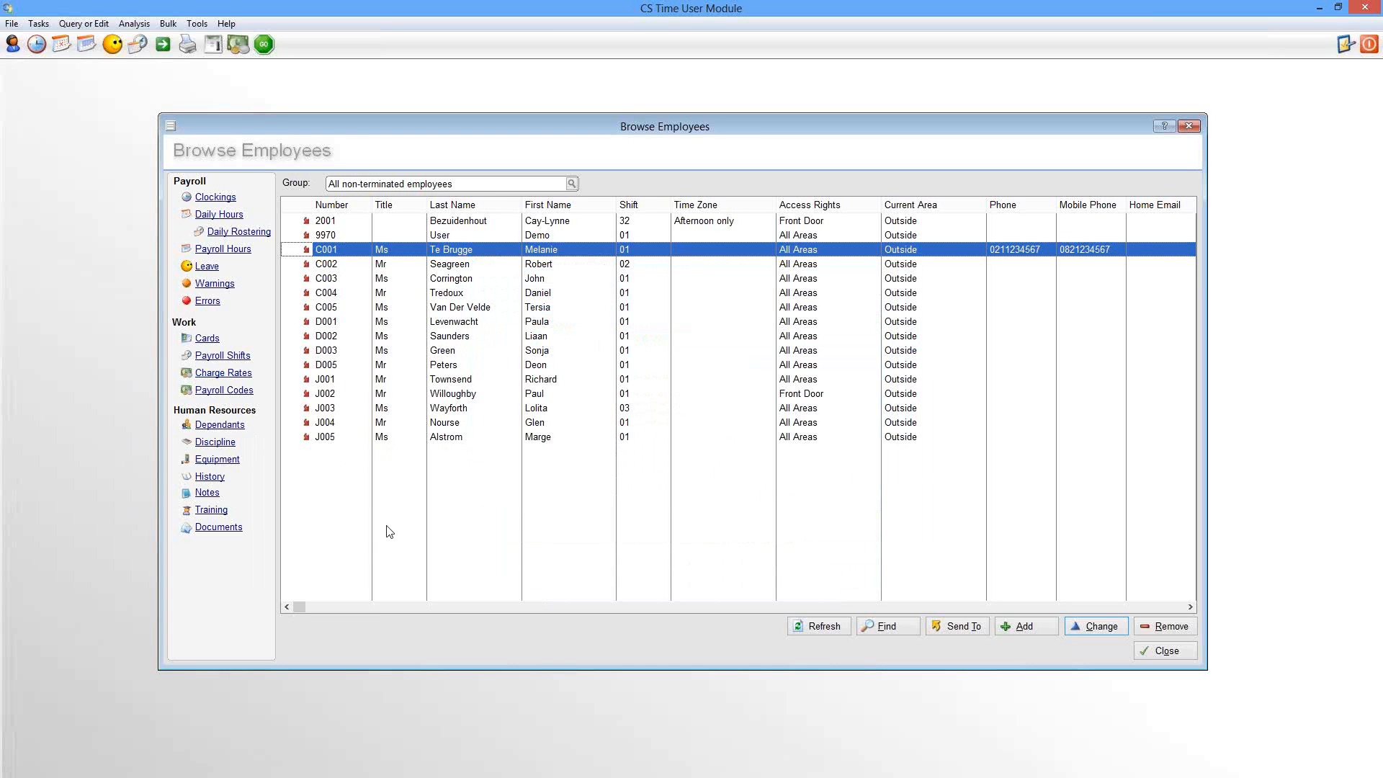
# View the selected employee's individual payroll codes without saving, and look over the employee's dependants list
pyautogui.click(212, 392)
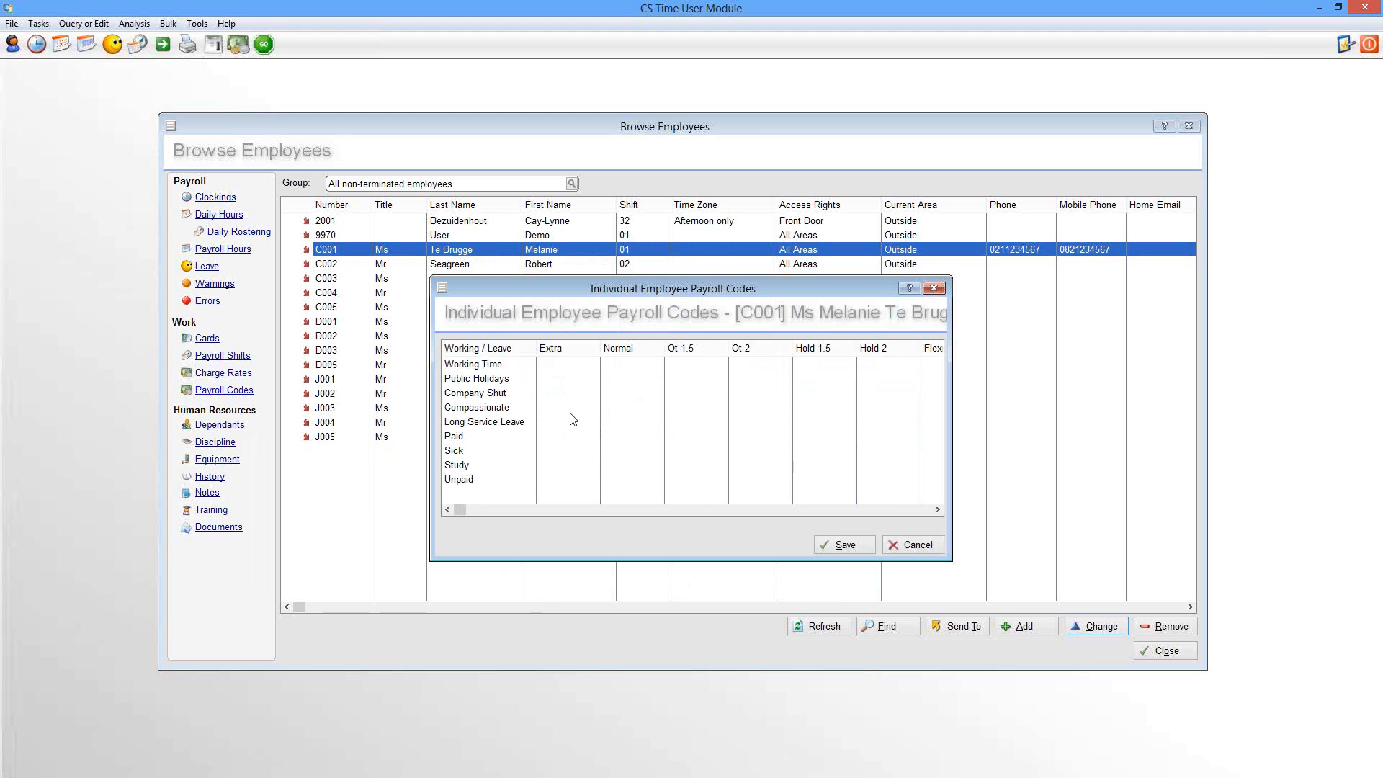
pyautogui.click(561, 366)
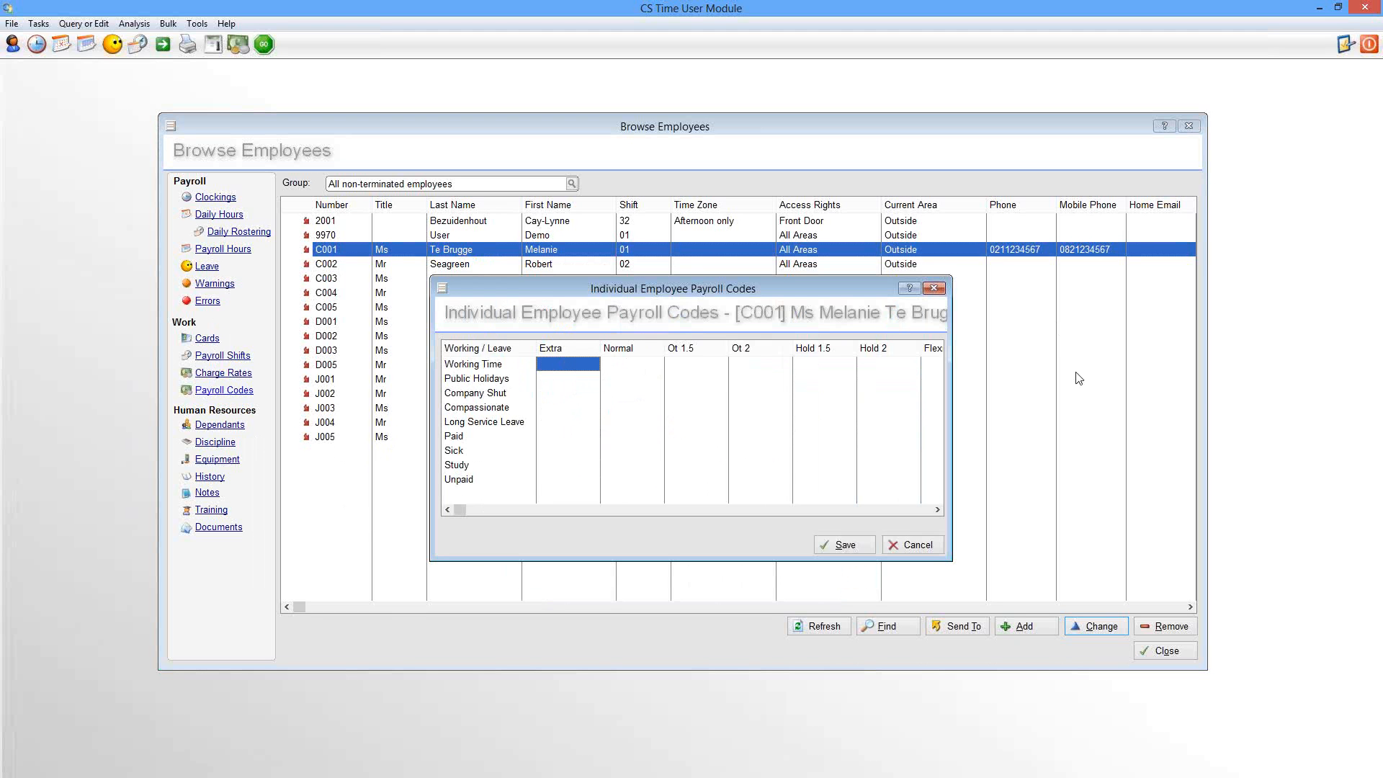
pyautogui.click(912, 546)
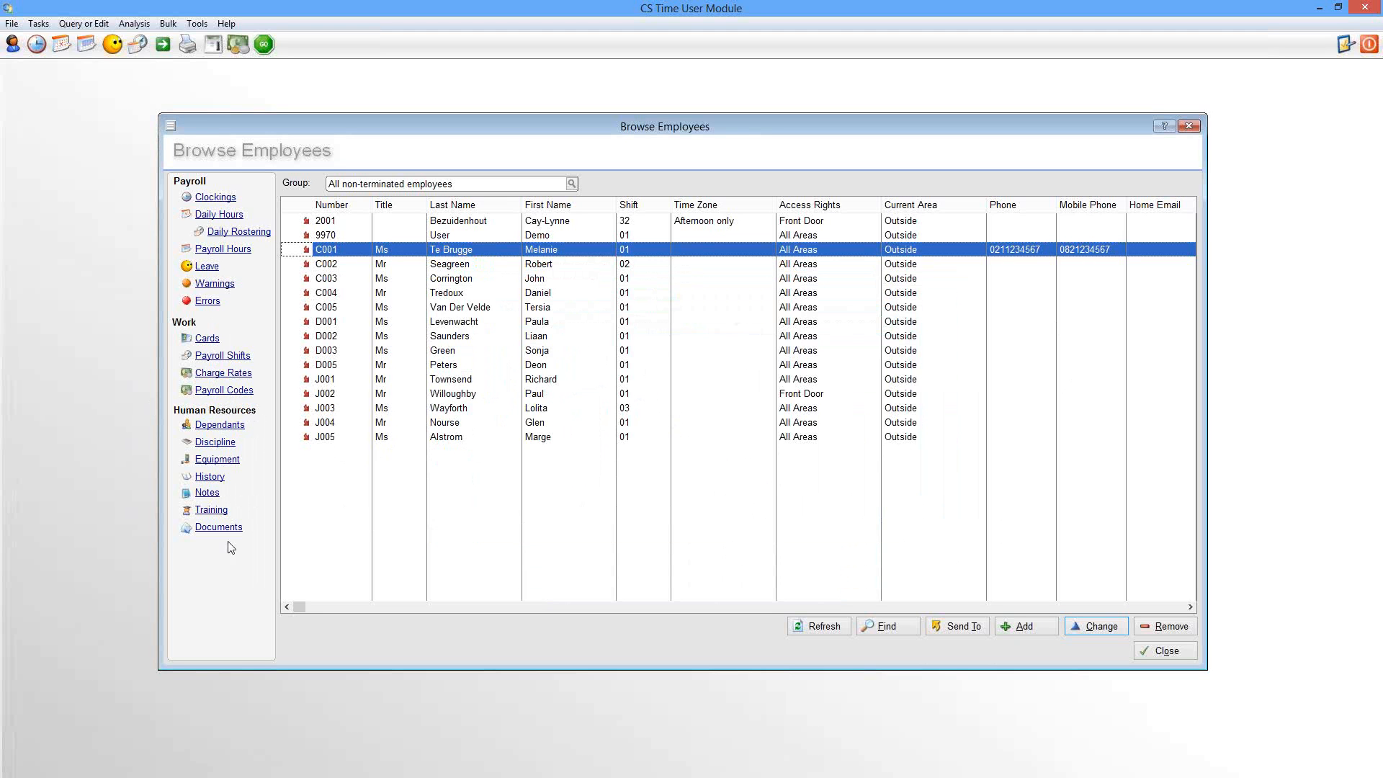
pyautogui.click(237, 430)
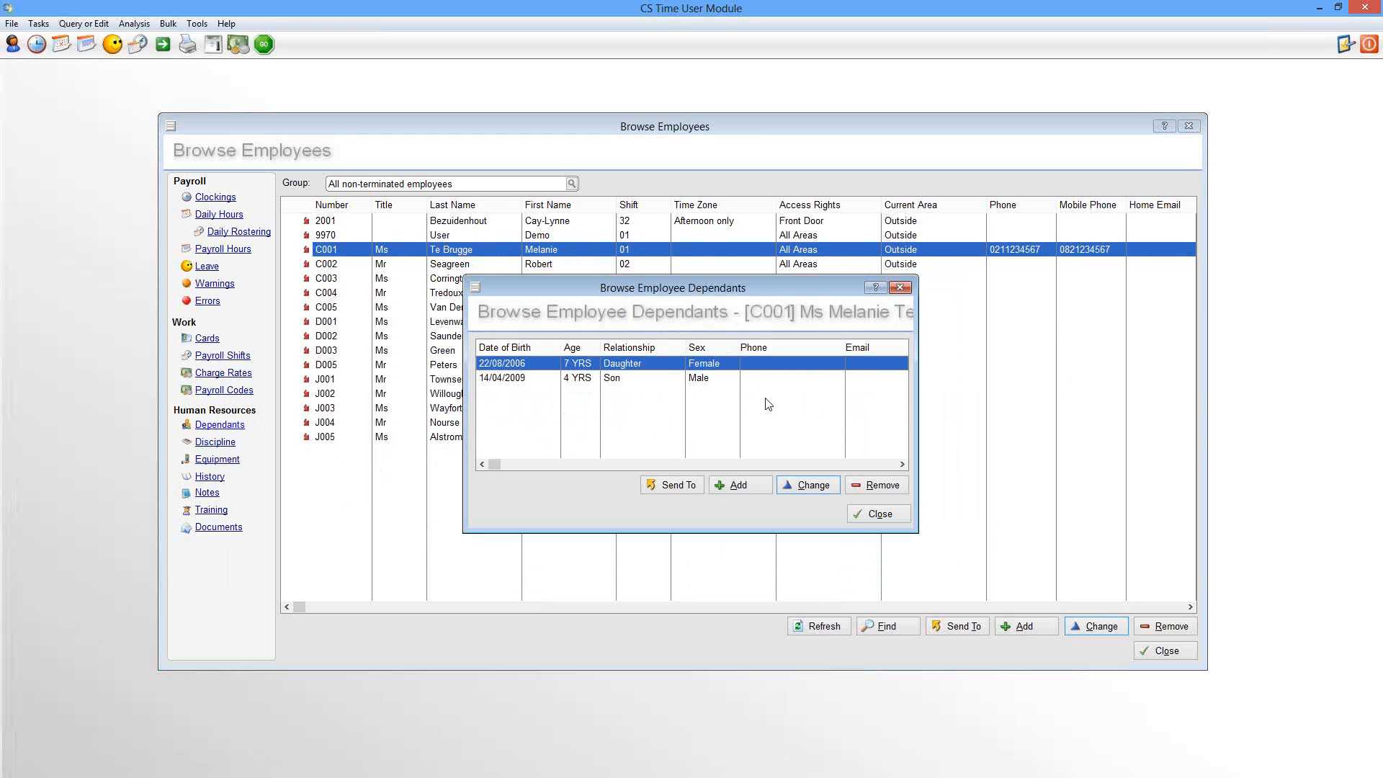
pyautogui.click(865, 516)
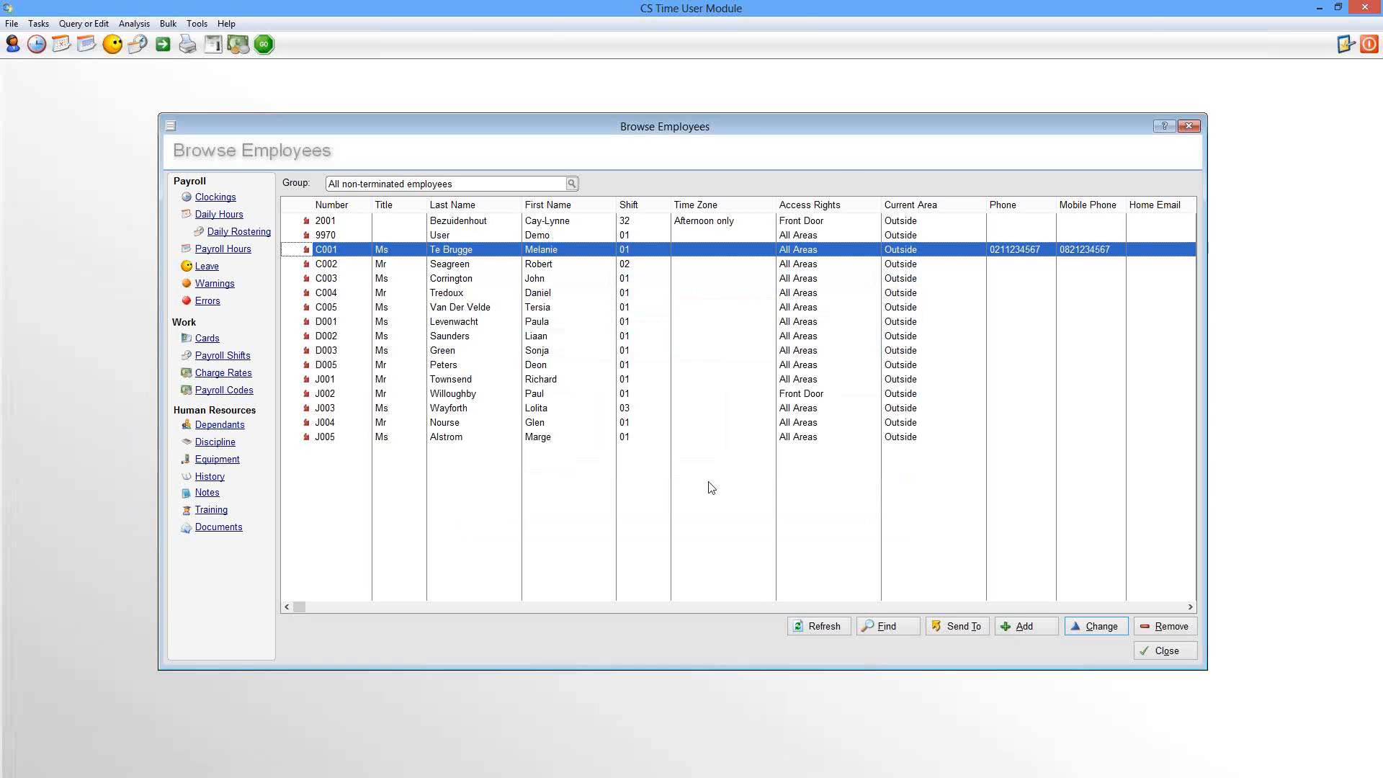
# View the selected employee's discipline records, examine a blank new disciplinary record, cancel it, and close the discipline window
pyautogui.click(221, 444)
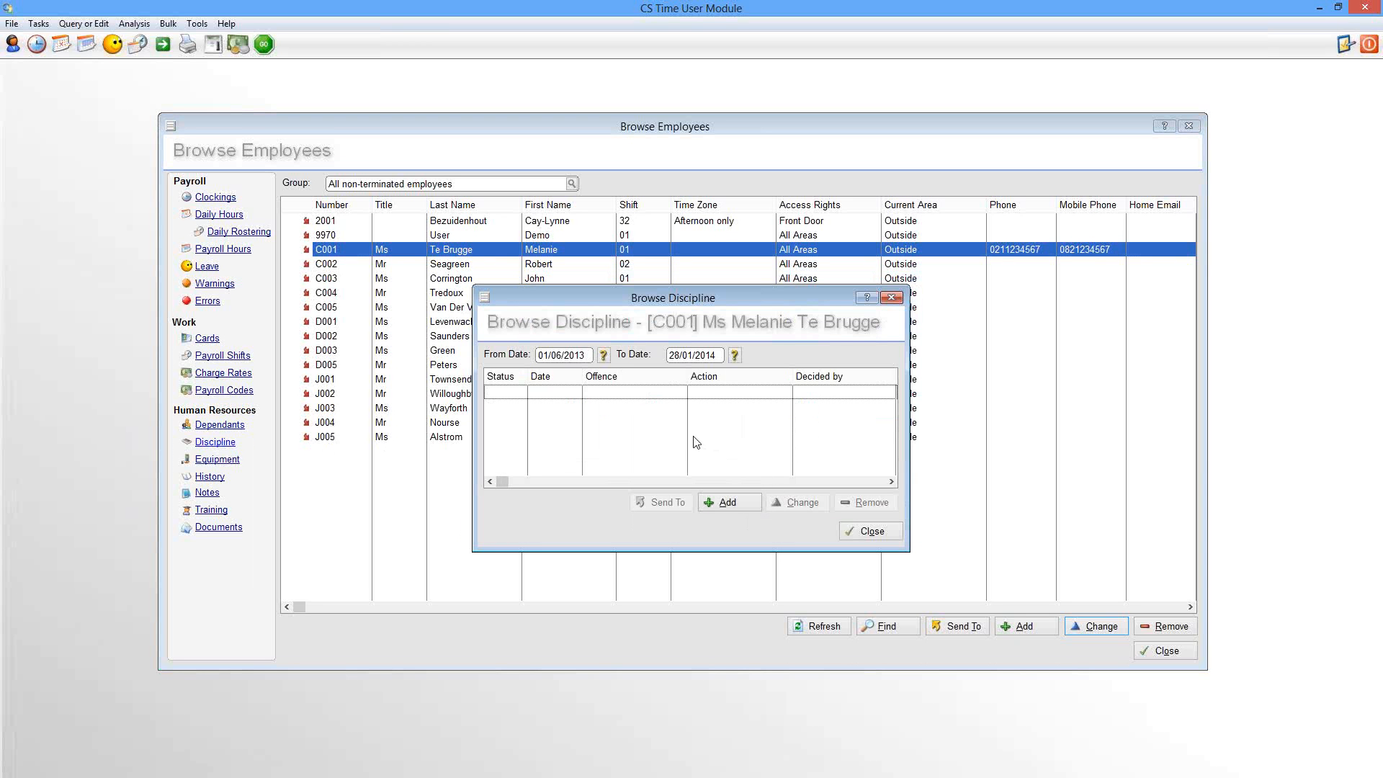
pyautogui.click(729, 504)
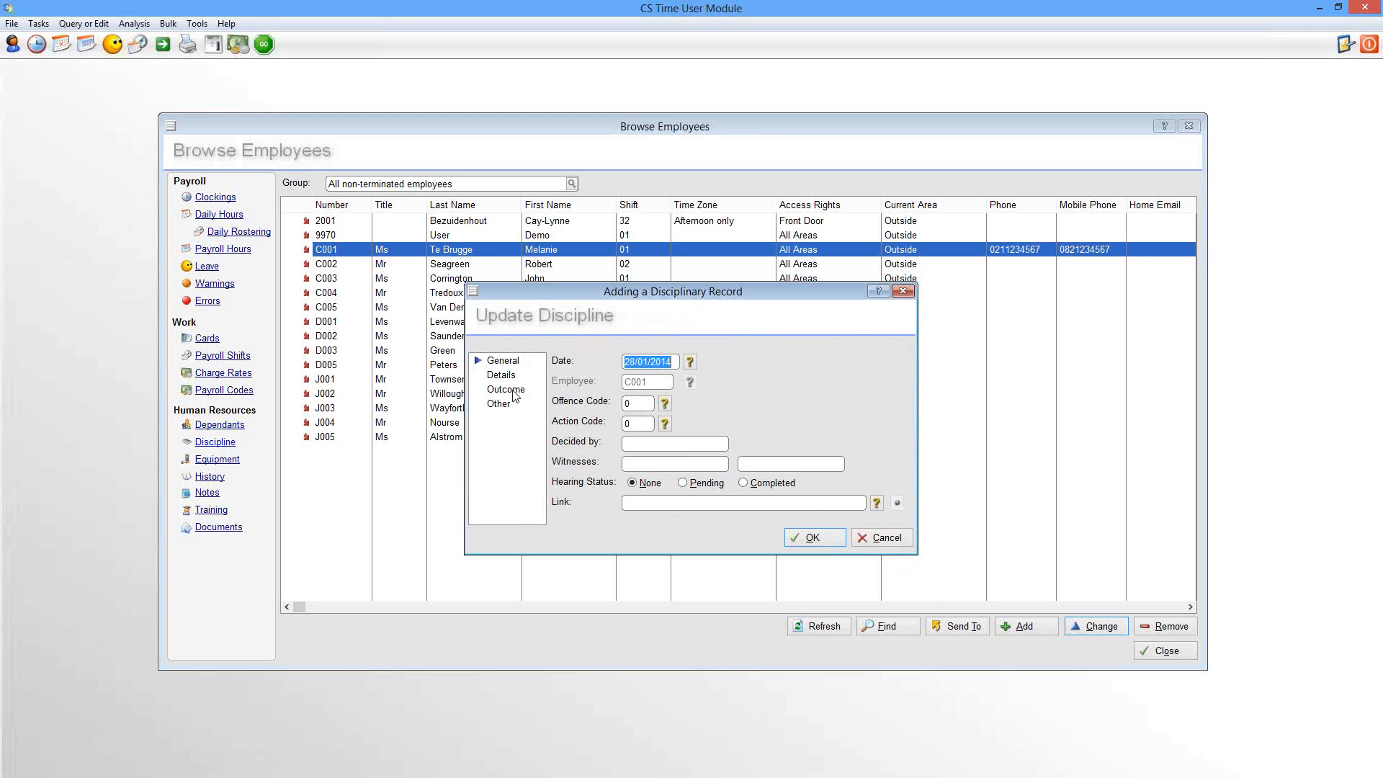
pyautogui.click(900, 540)
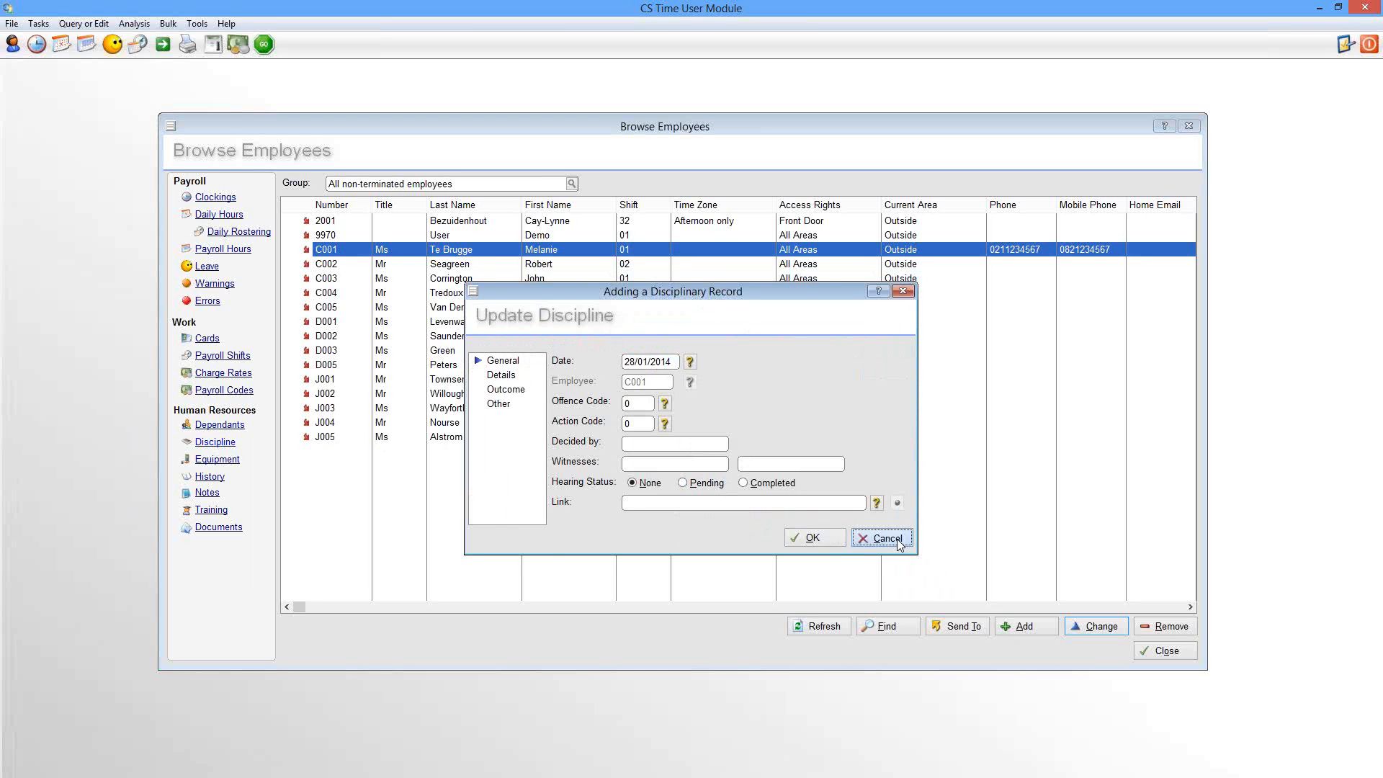
pyautogui.click(872, 531)
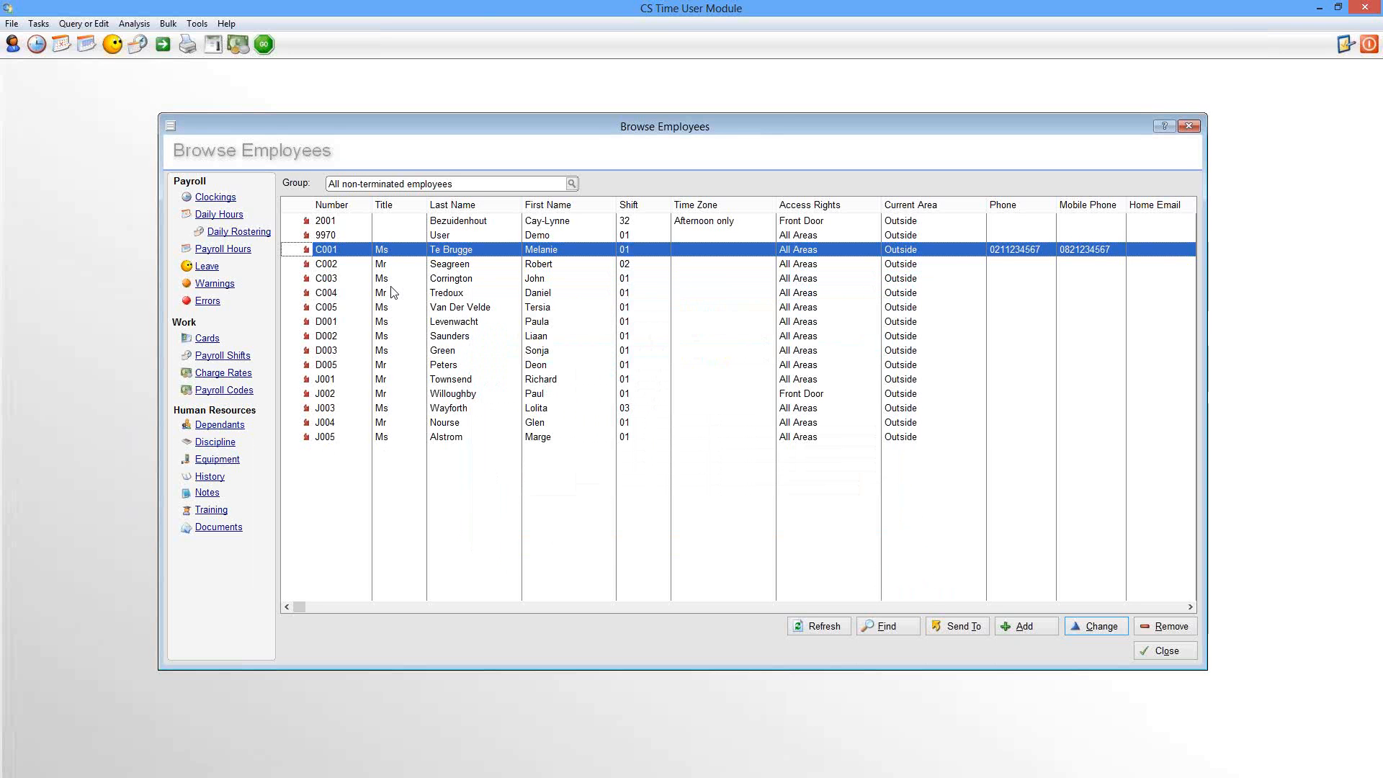
# View the equipment issued to the selected employee, examine a blank equipment issue form, cancel it, and close the equipment window
pyautogui.click(213, 461)
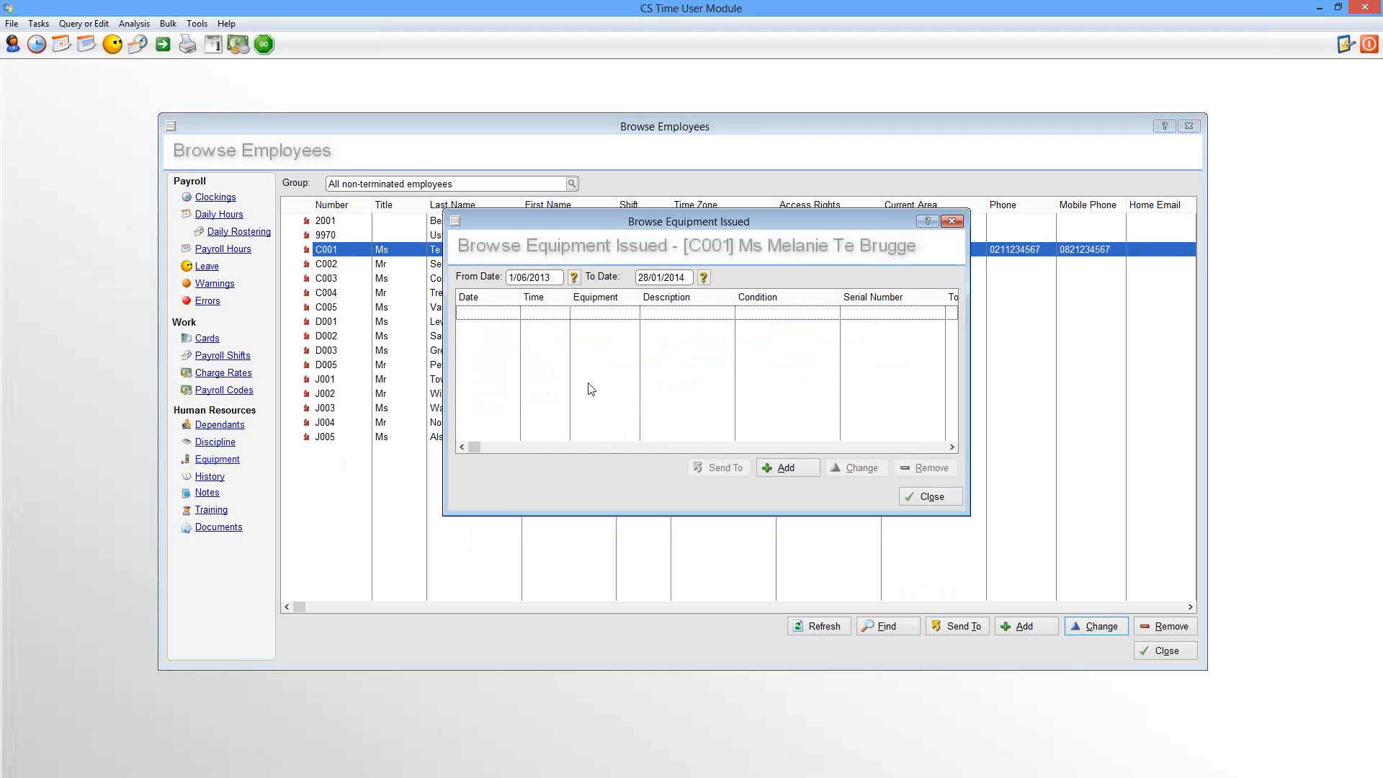
pyautogui.click(787, 468)
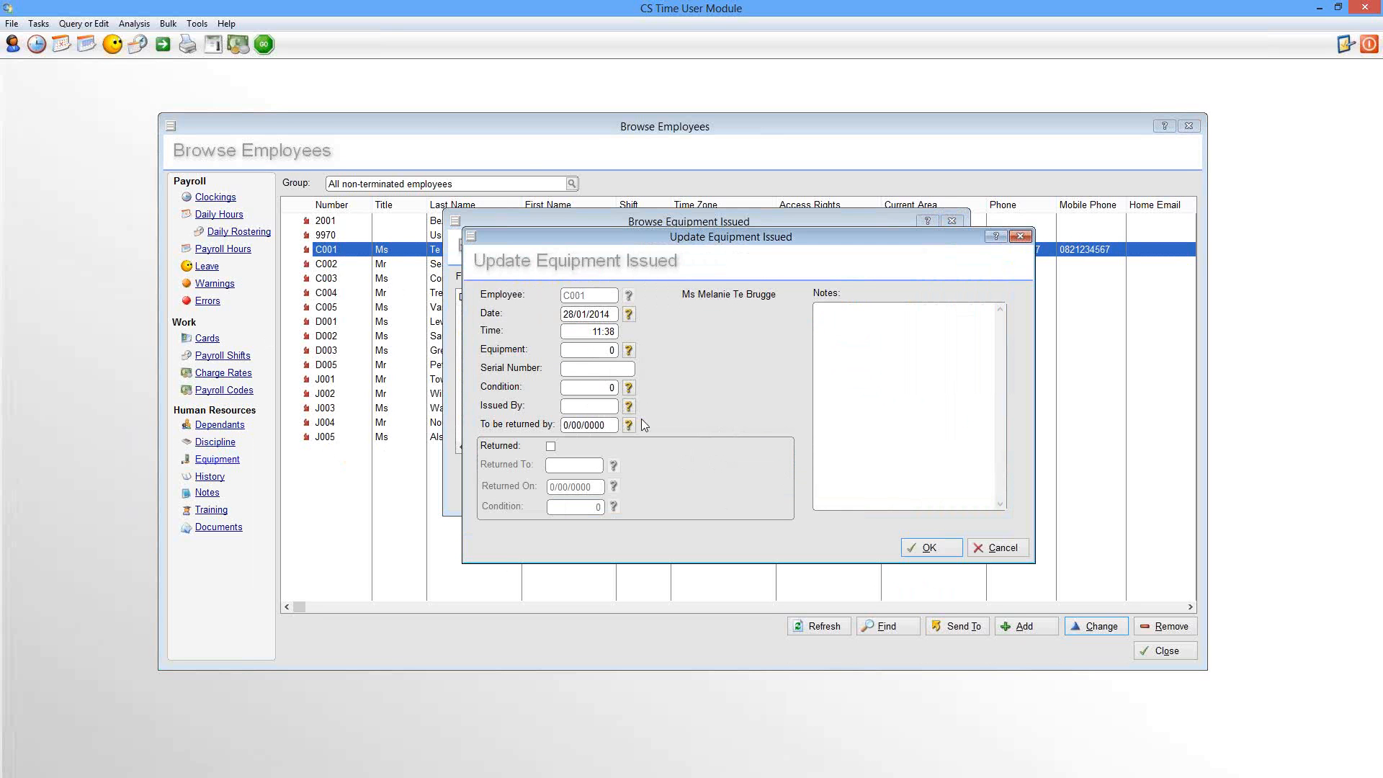
pyautogui.click(1007, 550)
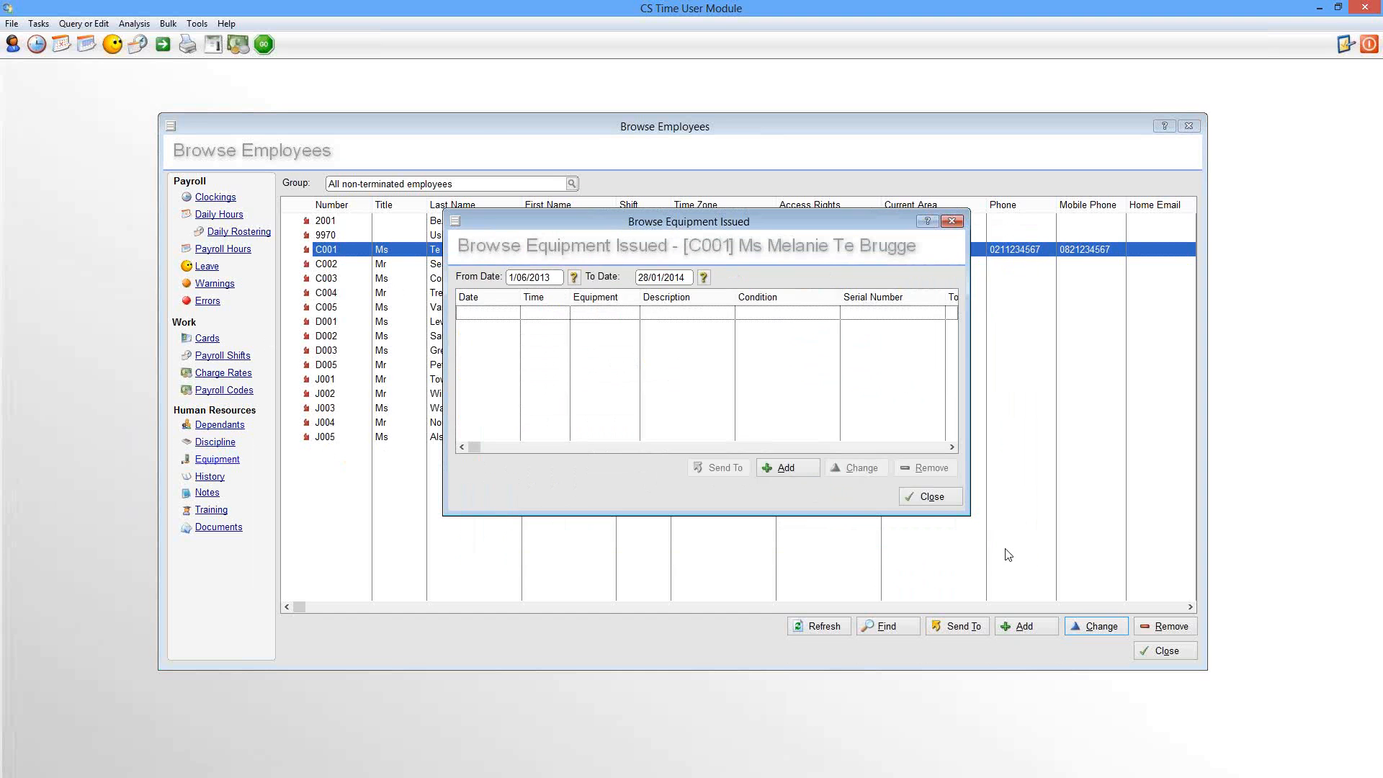
pyautogui.click(948, 499)
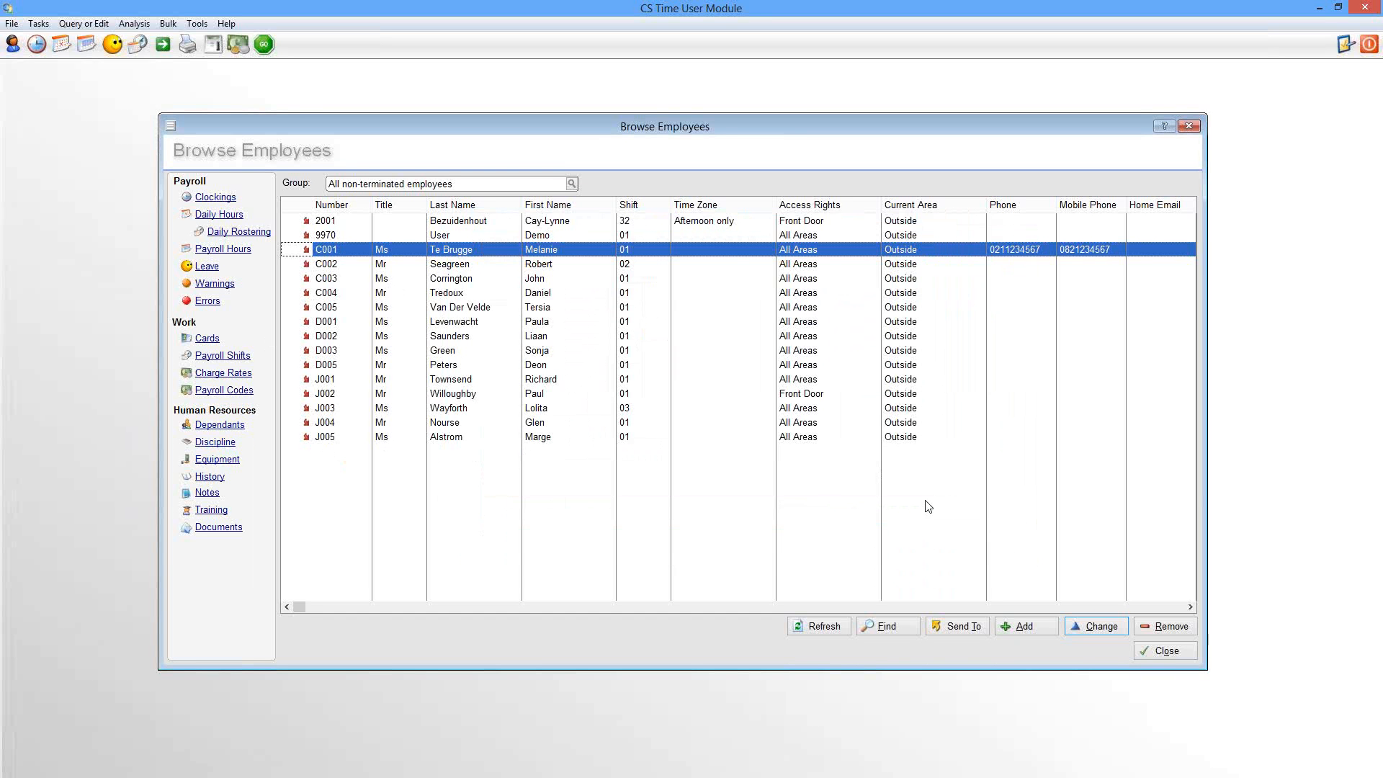
# Examine the General, Contract and Job Description pages of a new employment history record, cancel it, and close the employment history
pyautogui.click(209, 479)
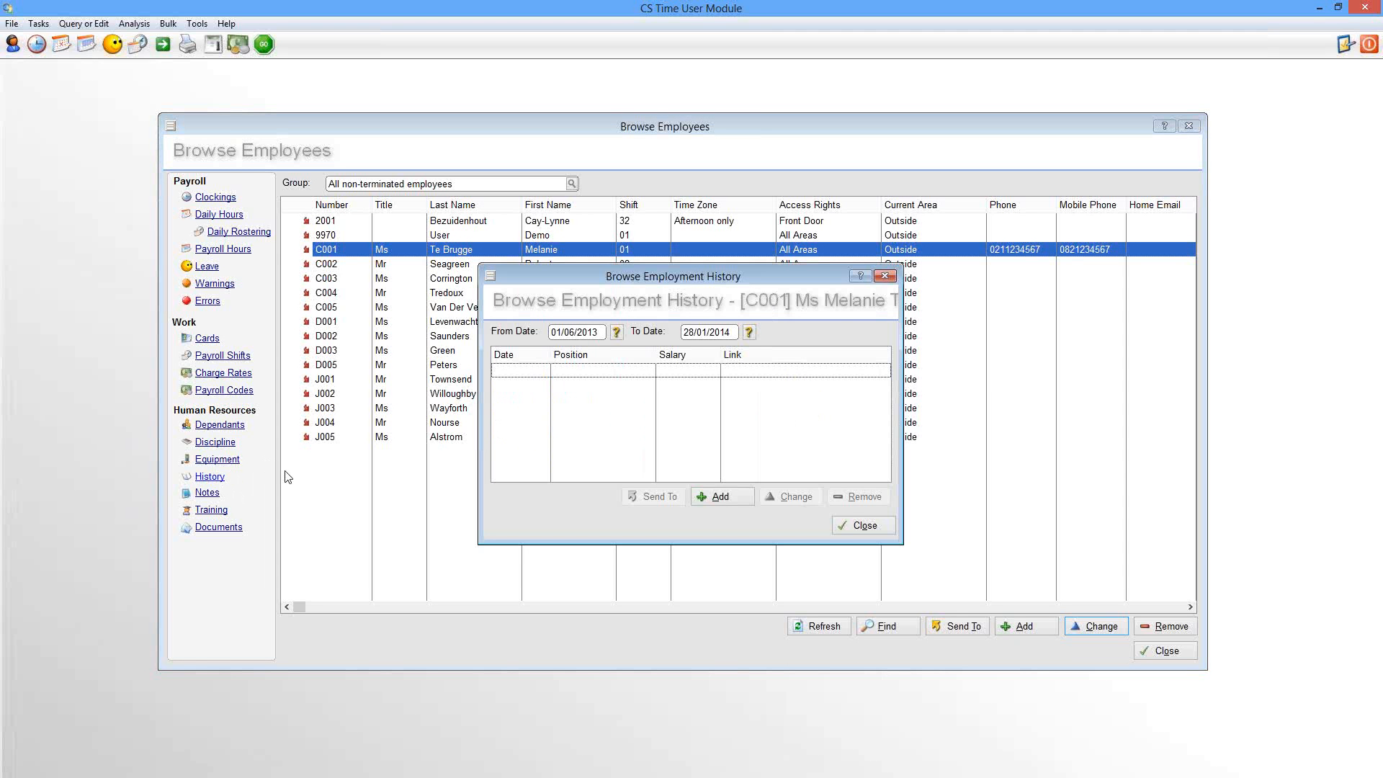
pyautogui.click(722, 497)
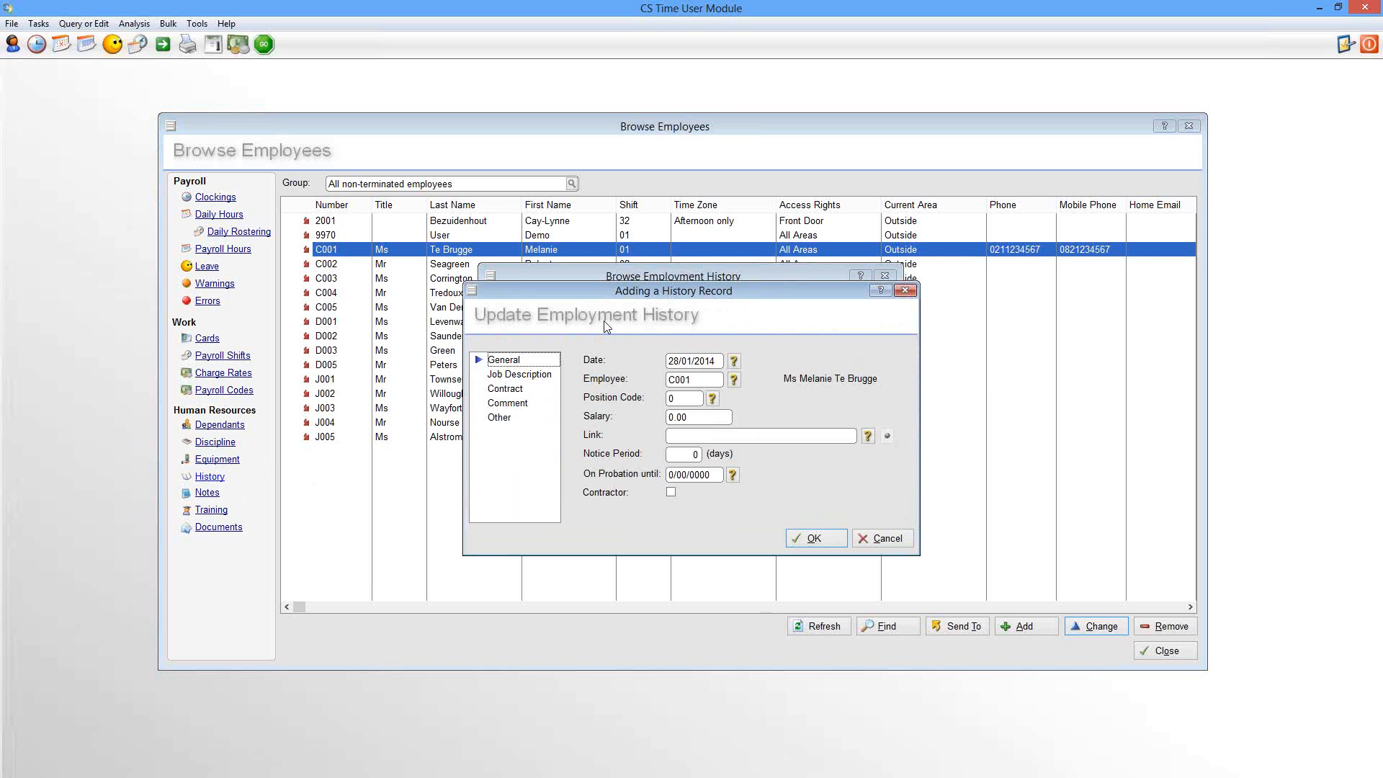
pyautogui.click(509, 389)
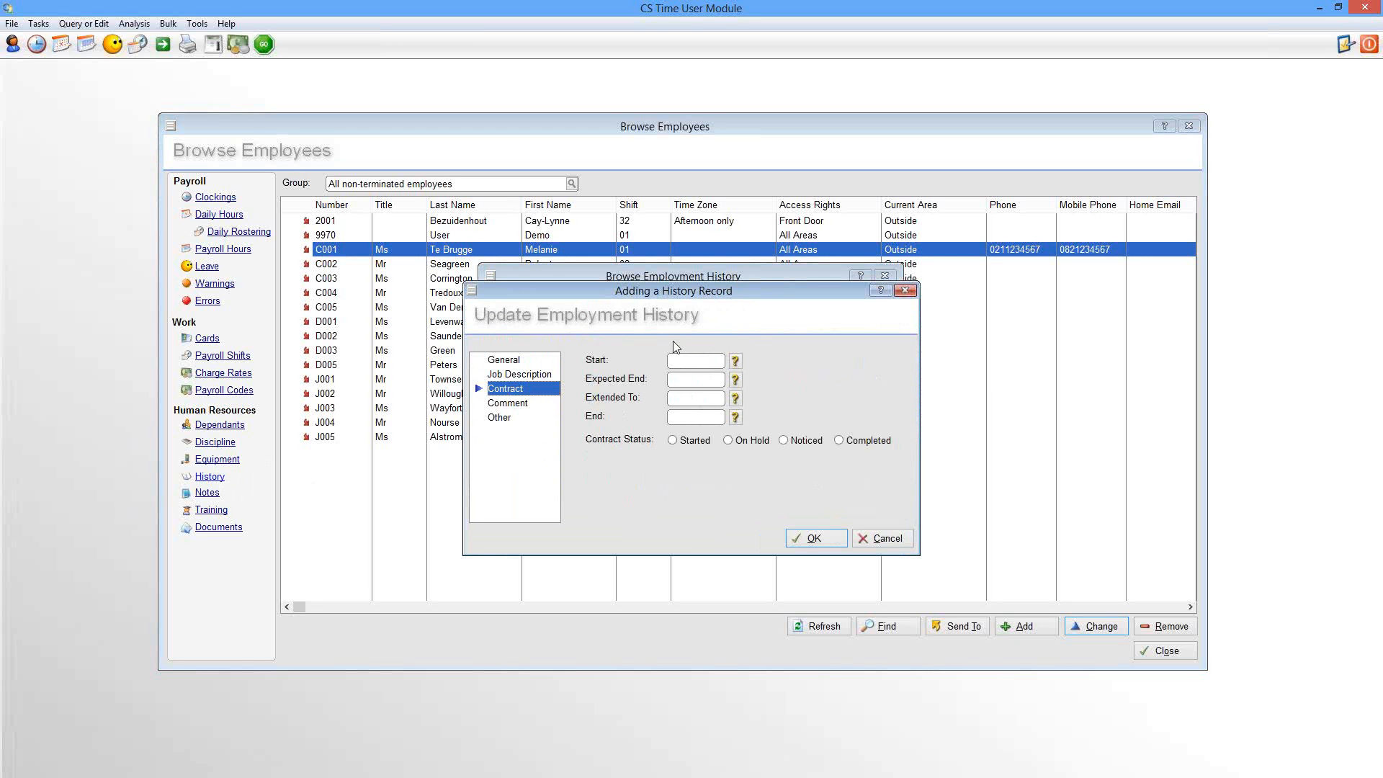
pyautogui.click(520, 373)
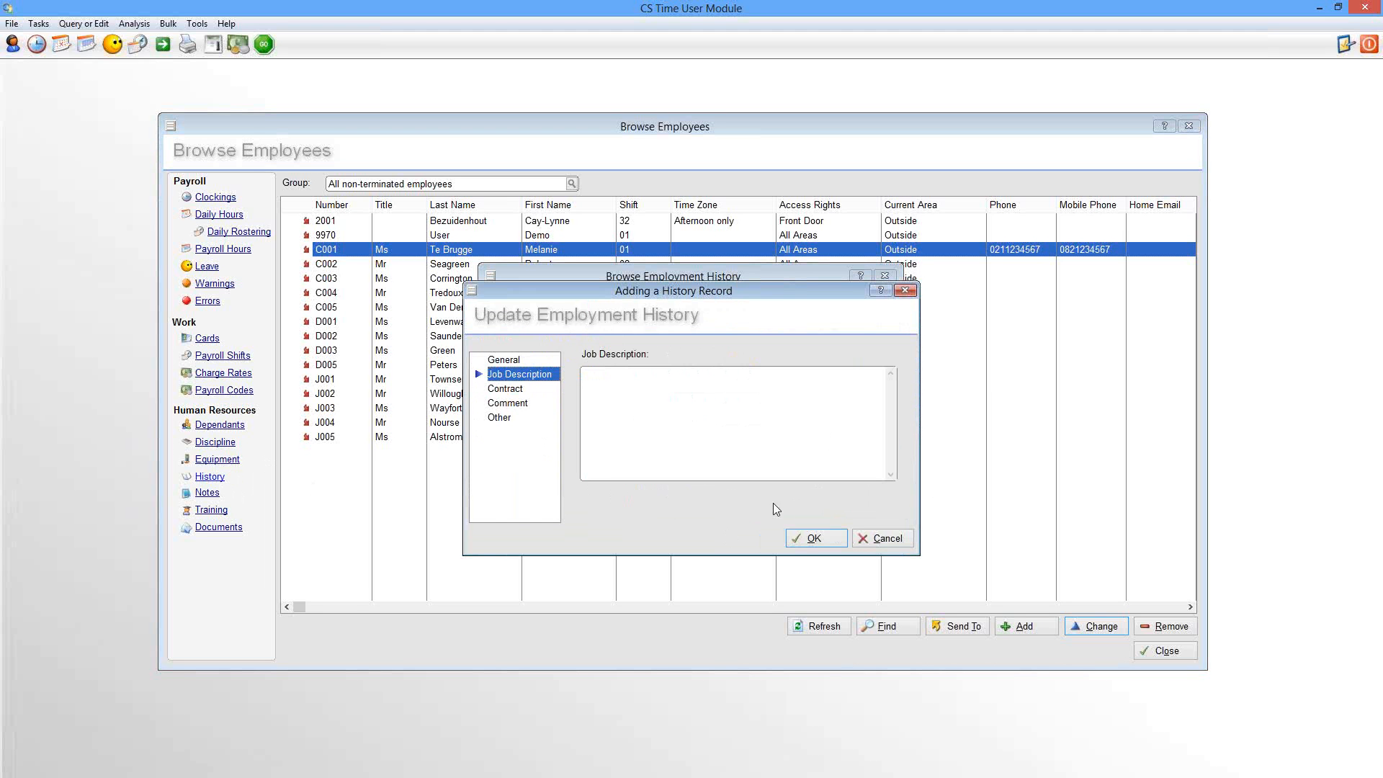
pyautogui.click(887, 538)
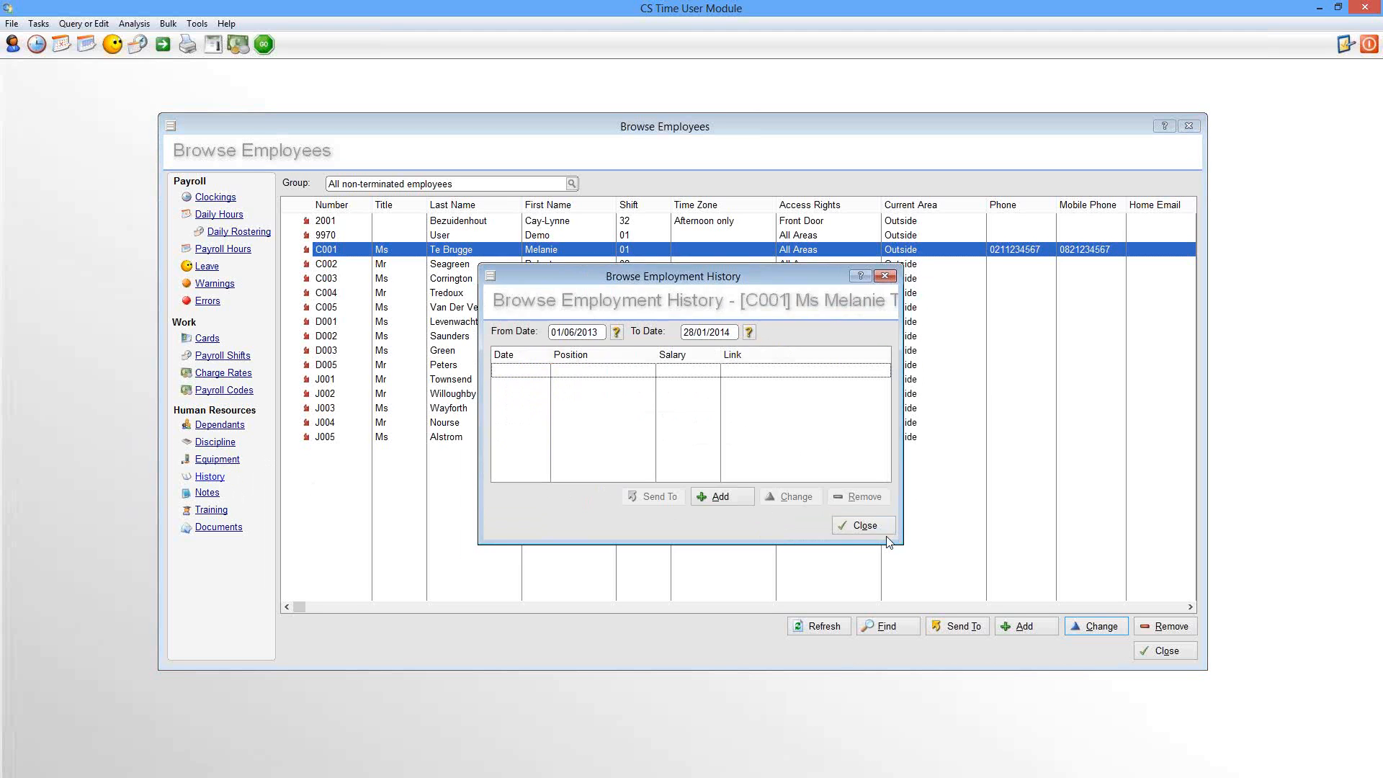
pyautogui.click(877, 522)
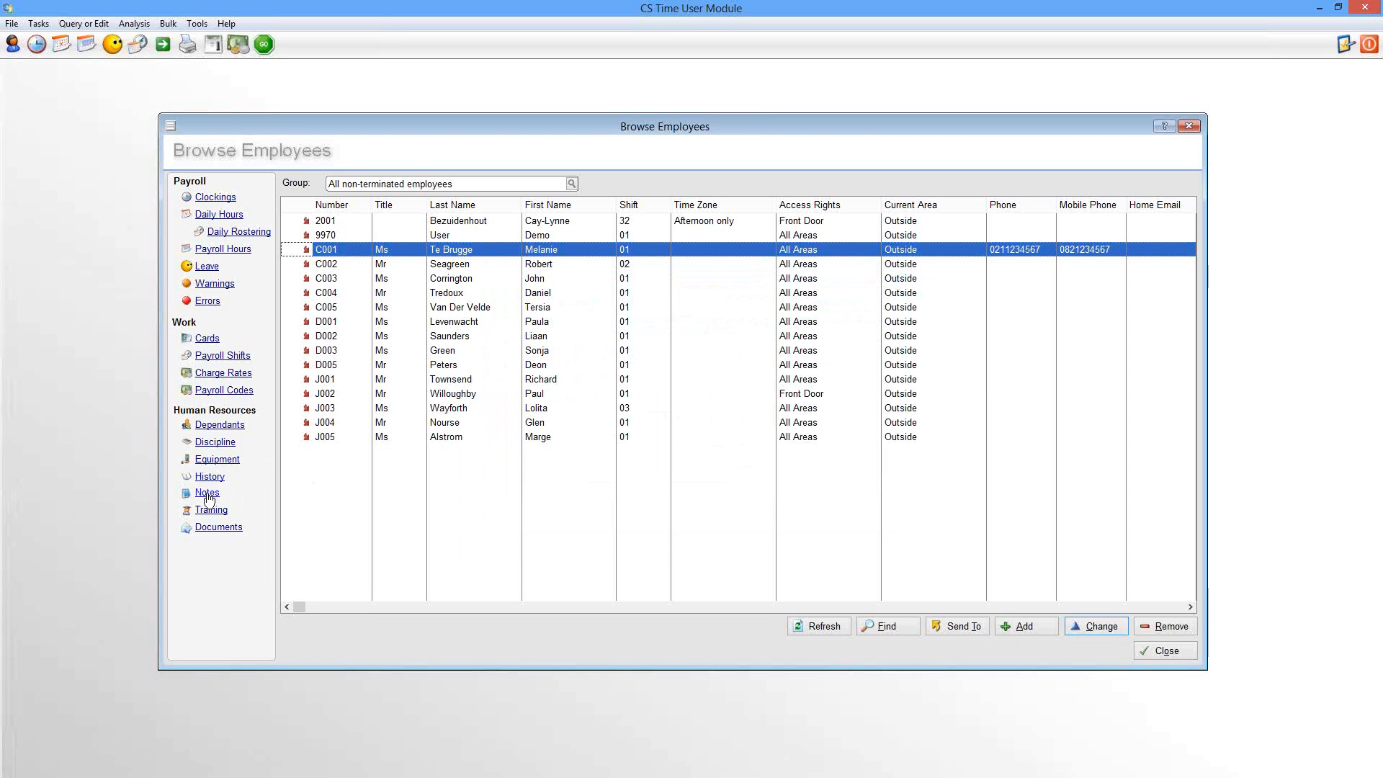
# View the selected employee's notes, examine a blank new note, discard it without saving, and close the notes window
pyautogui.click(207, 494)
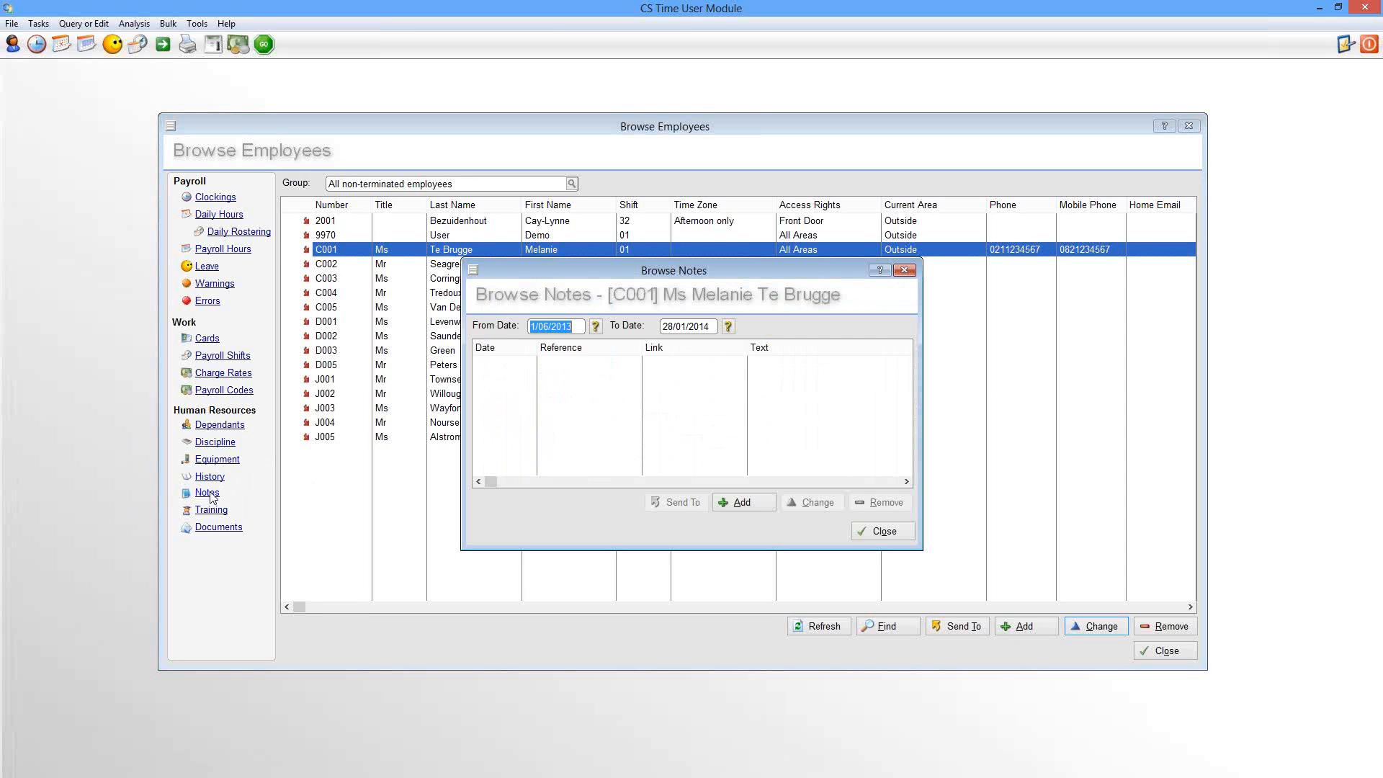
pyautogui.click(741, 504)
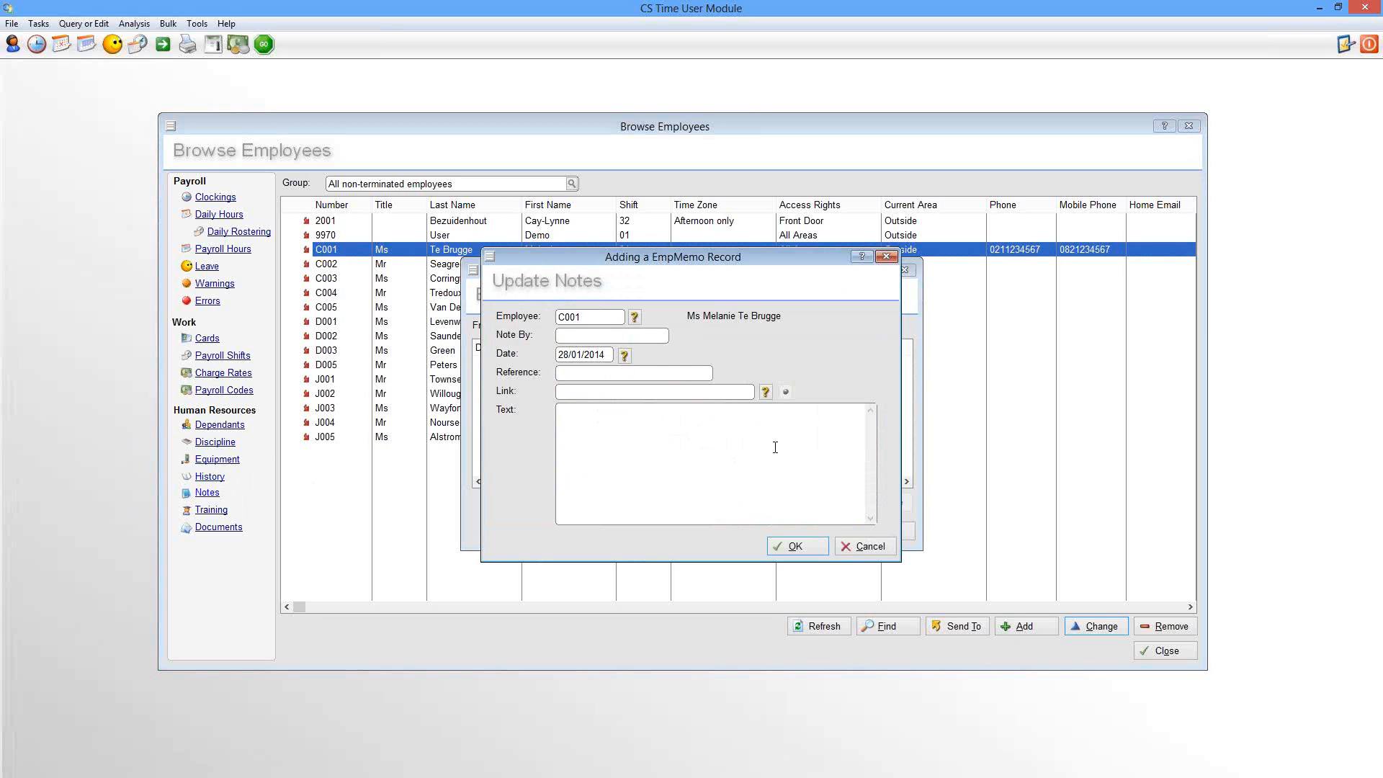
pyautogui.click(876, 550)
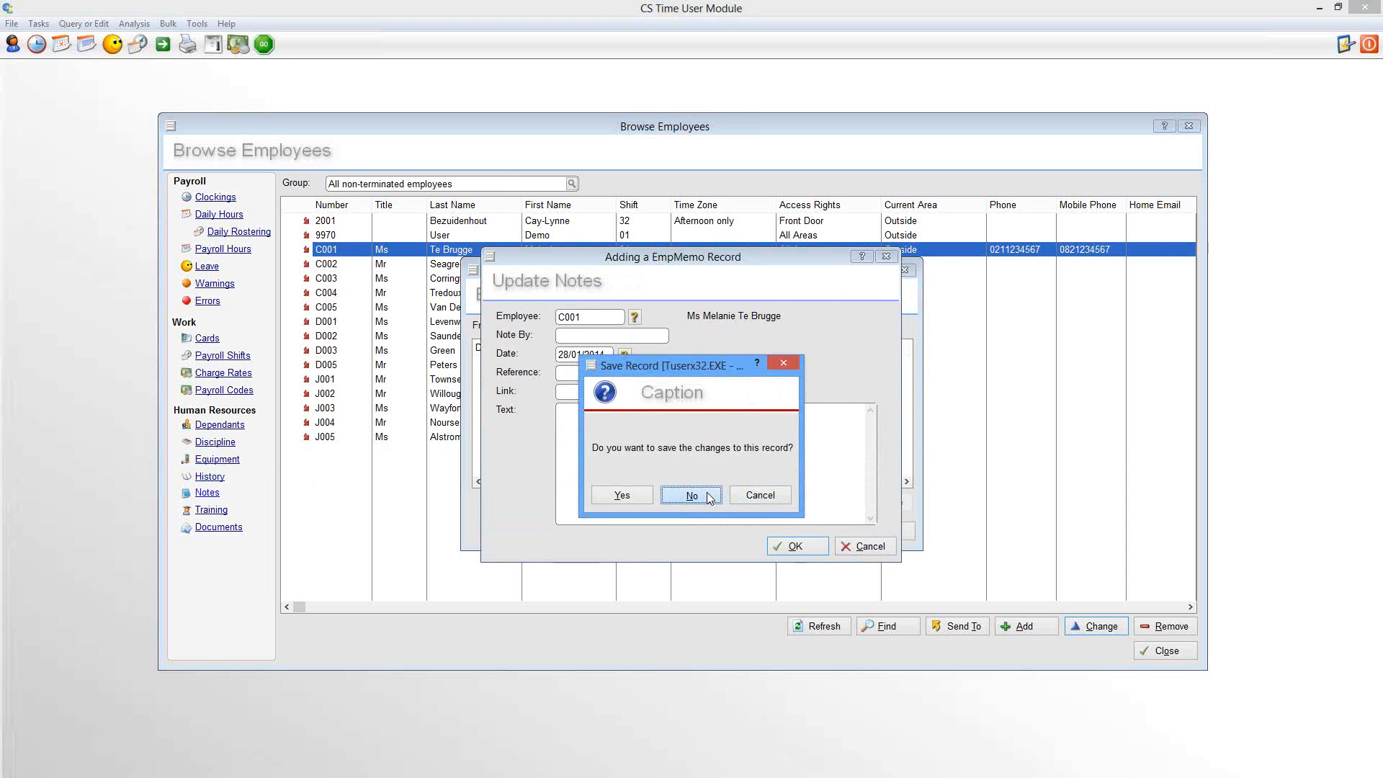
pyautogui.click(691, 495)
pyautogui.click(891, 534)
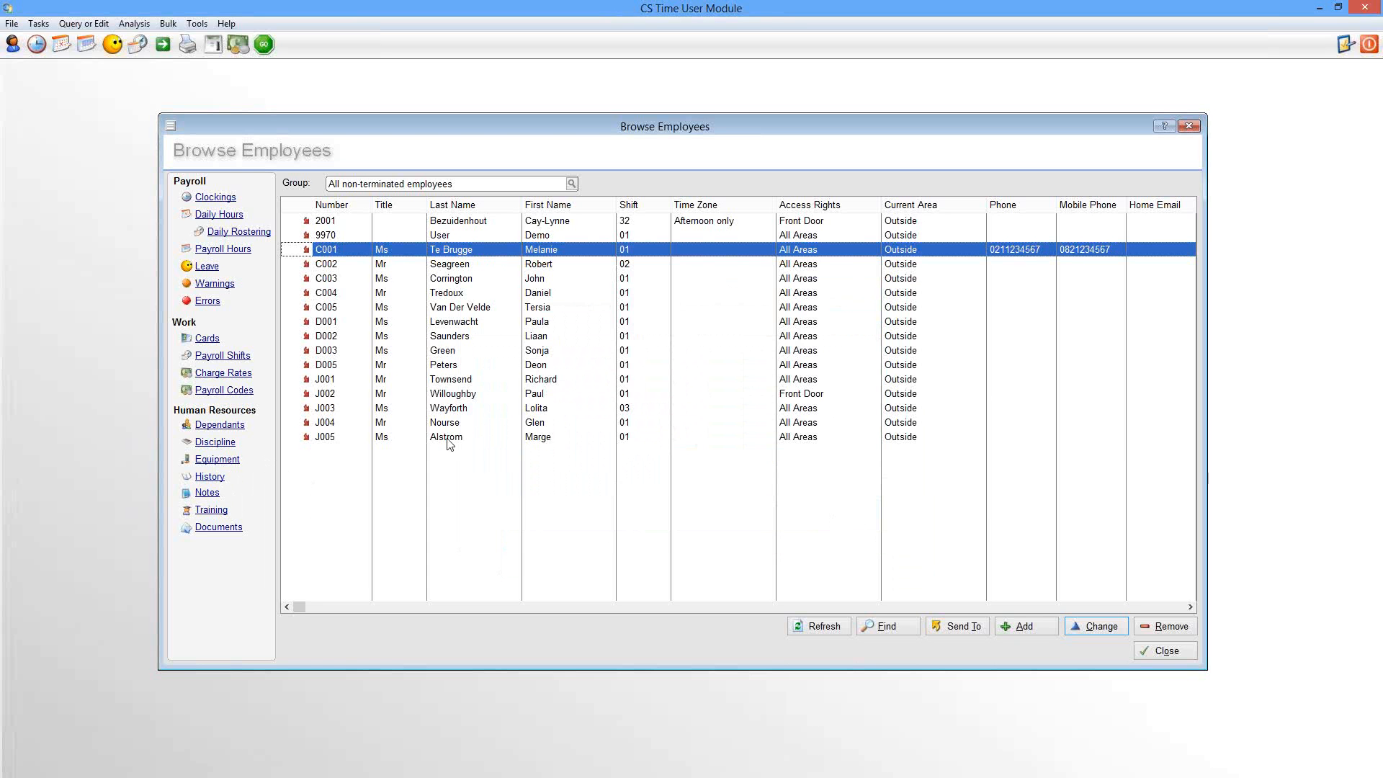
# View the selected employee's training list, examine a blank new training record, cancel it, and close the training window
pyautogui.click(210, 510)
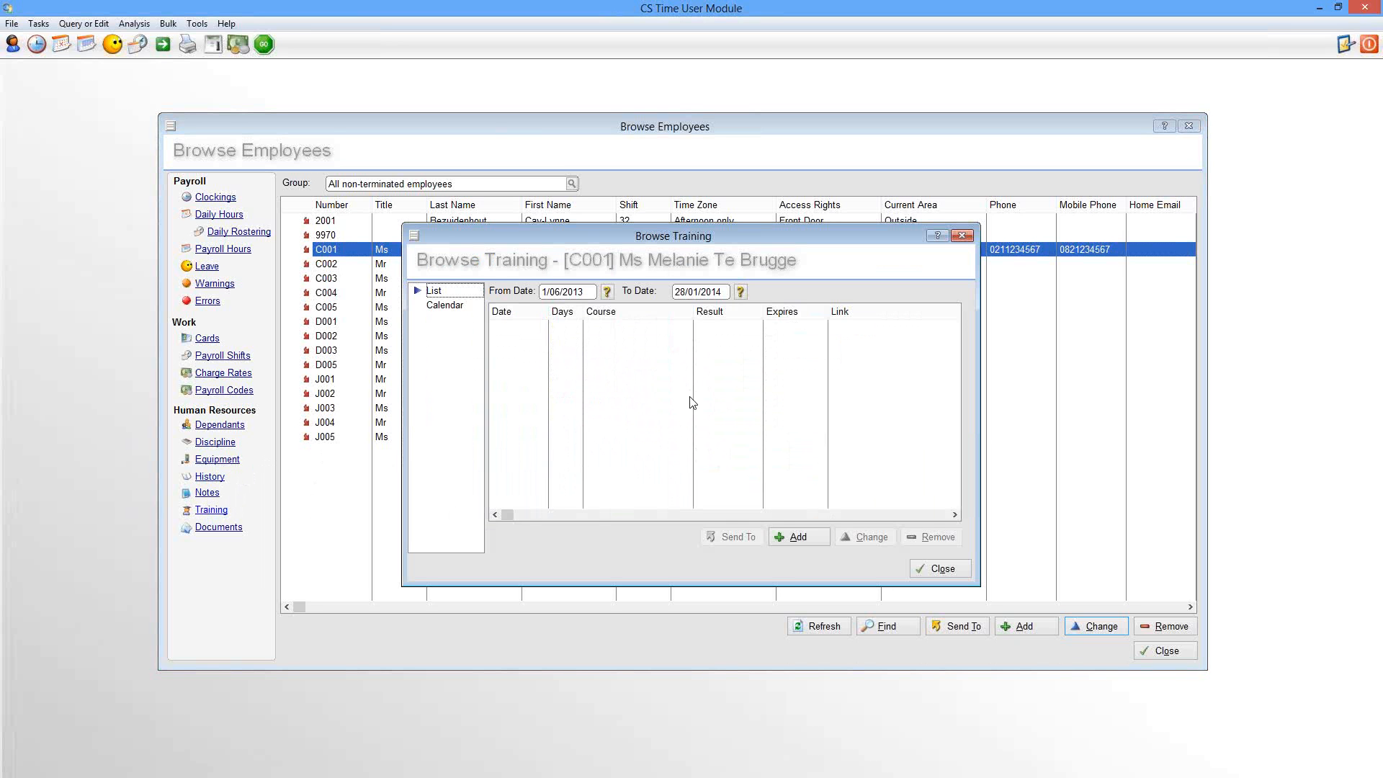
pyautogui.click(805, 539)
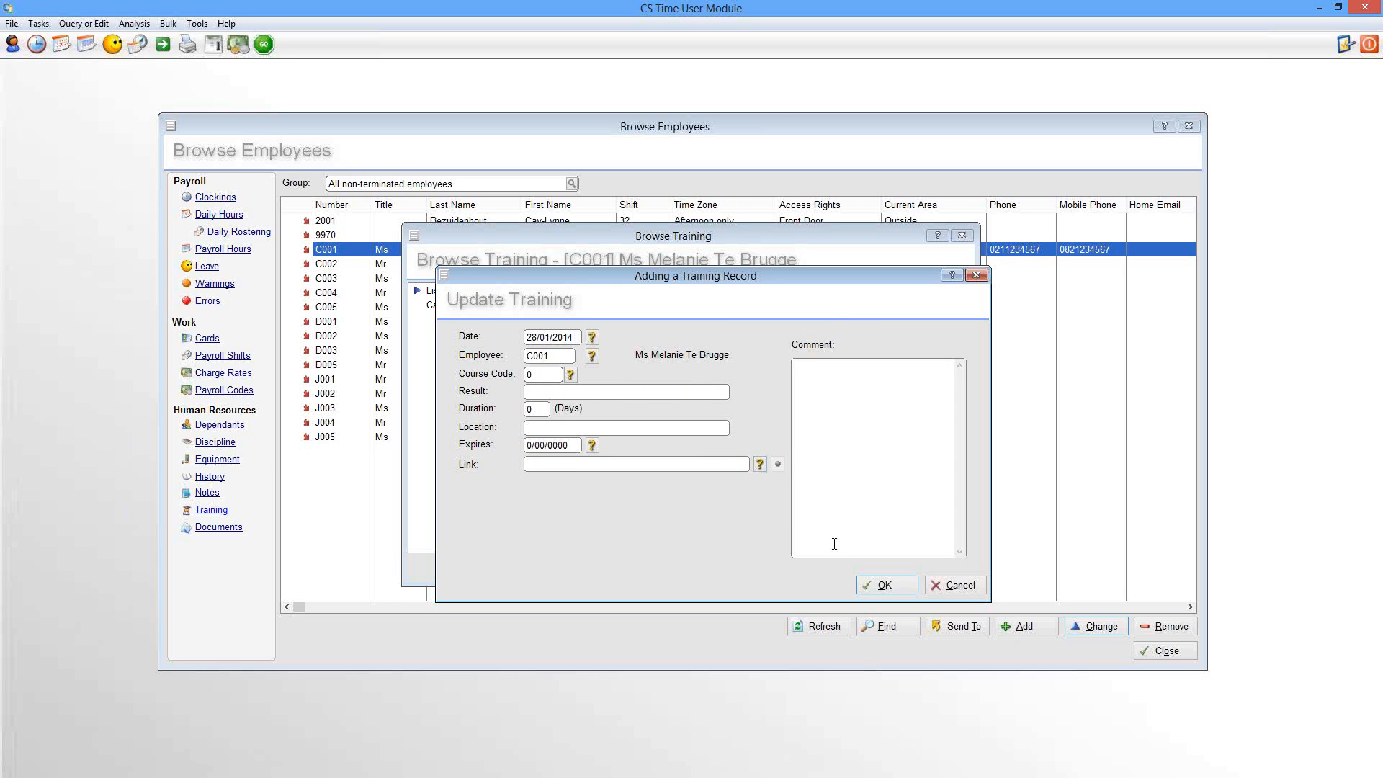
pyautogui.click(966, 592)
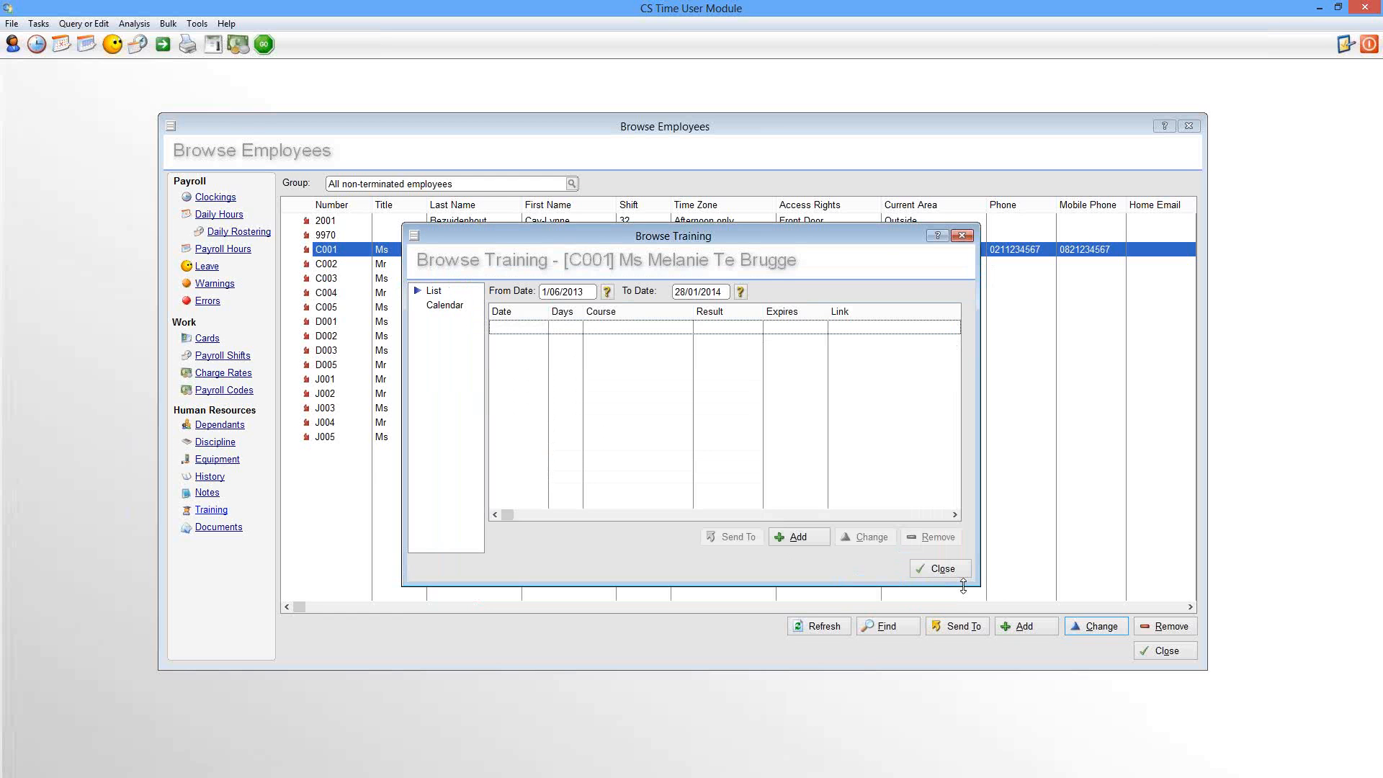
pyautogui.click(957, 569)
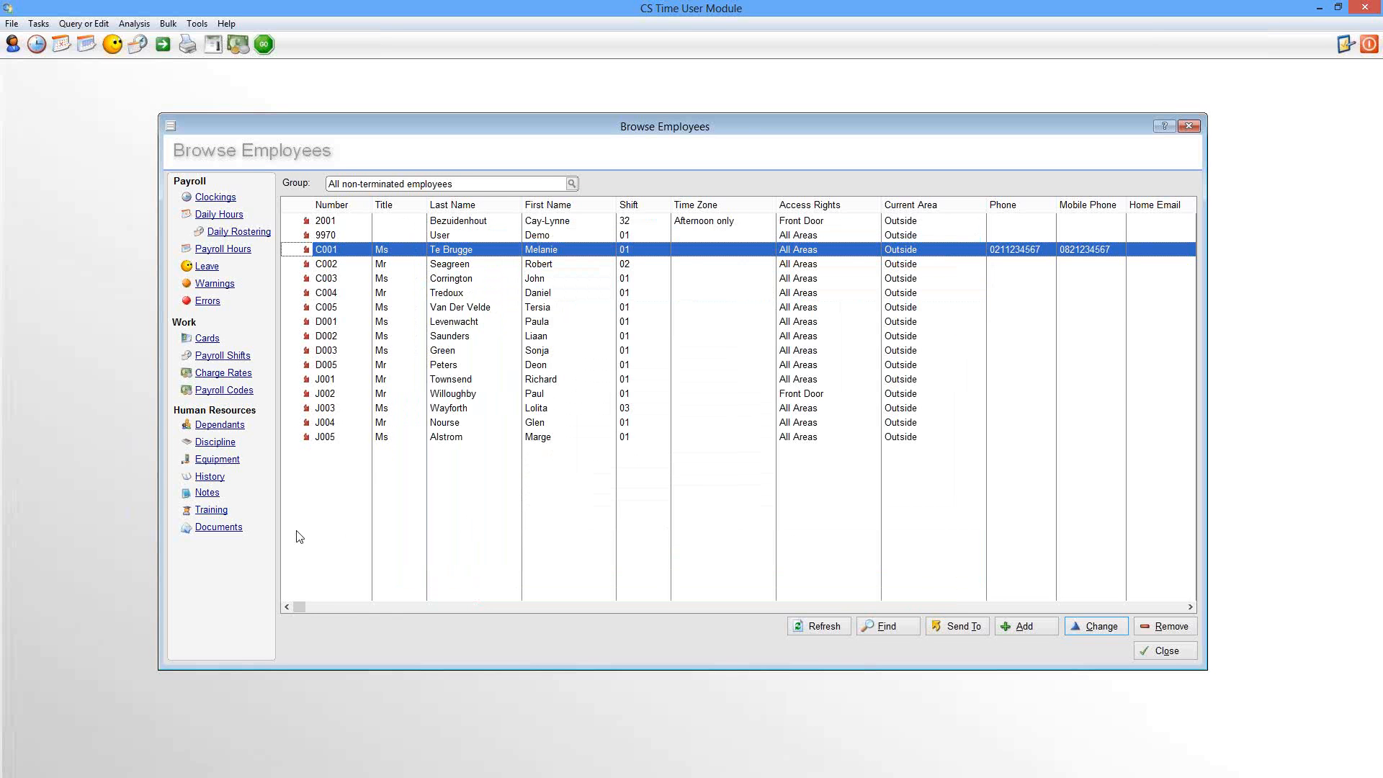
# View the selected employee's documents, examine a blank new document record, cancel it, and close the documents window
pyautogui.click(214, 532)
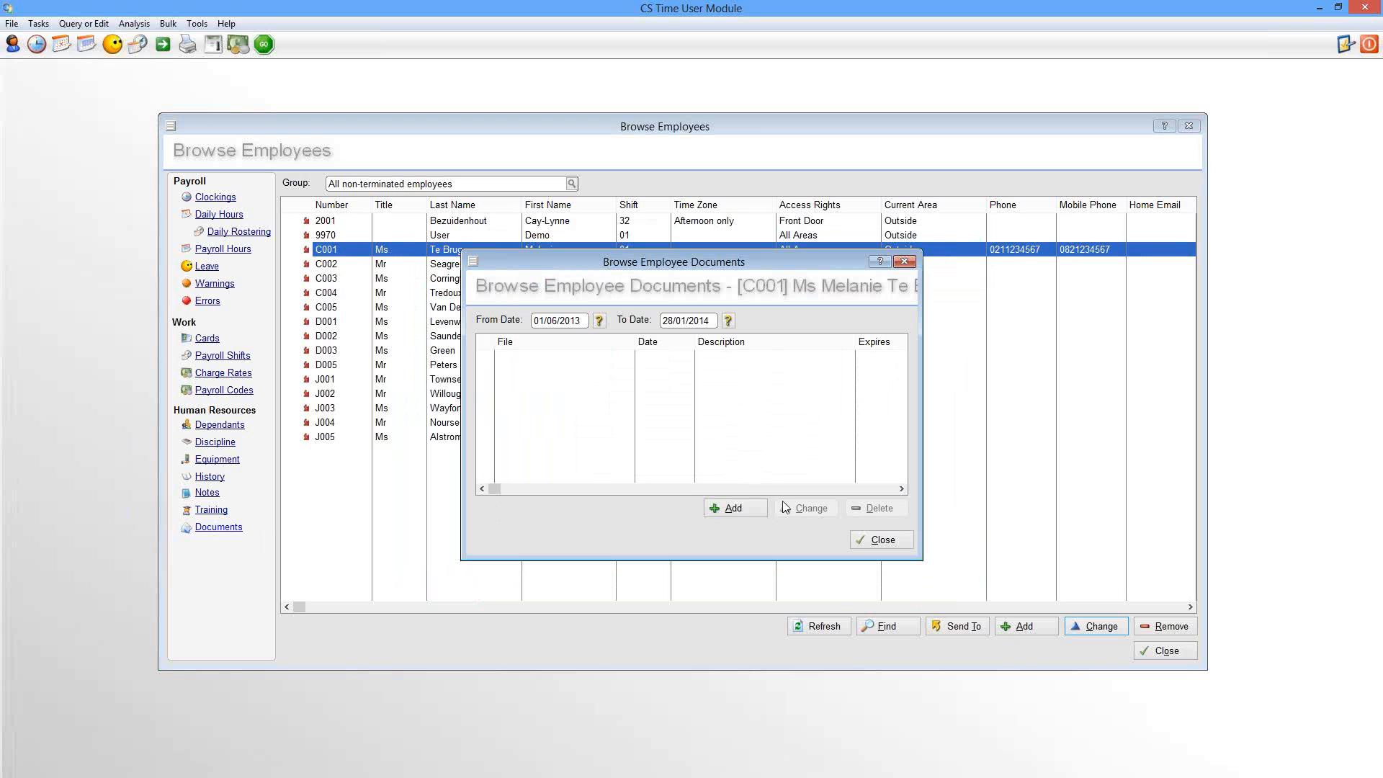
pyautogui.click(734, 508)
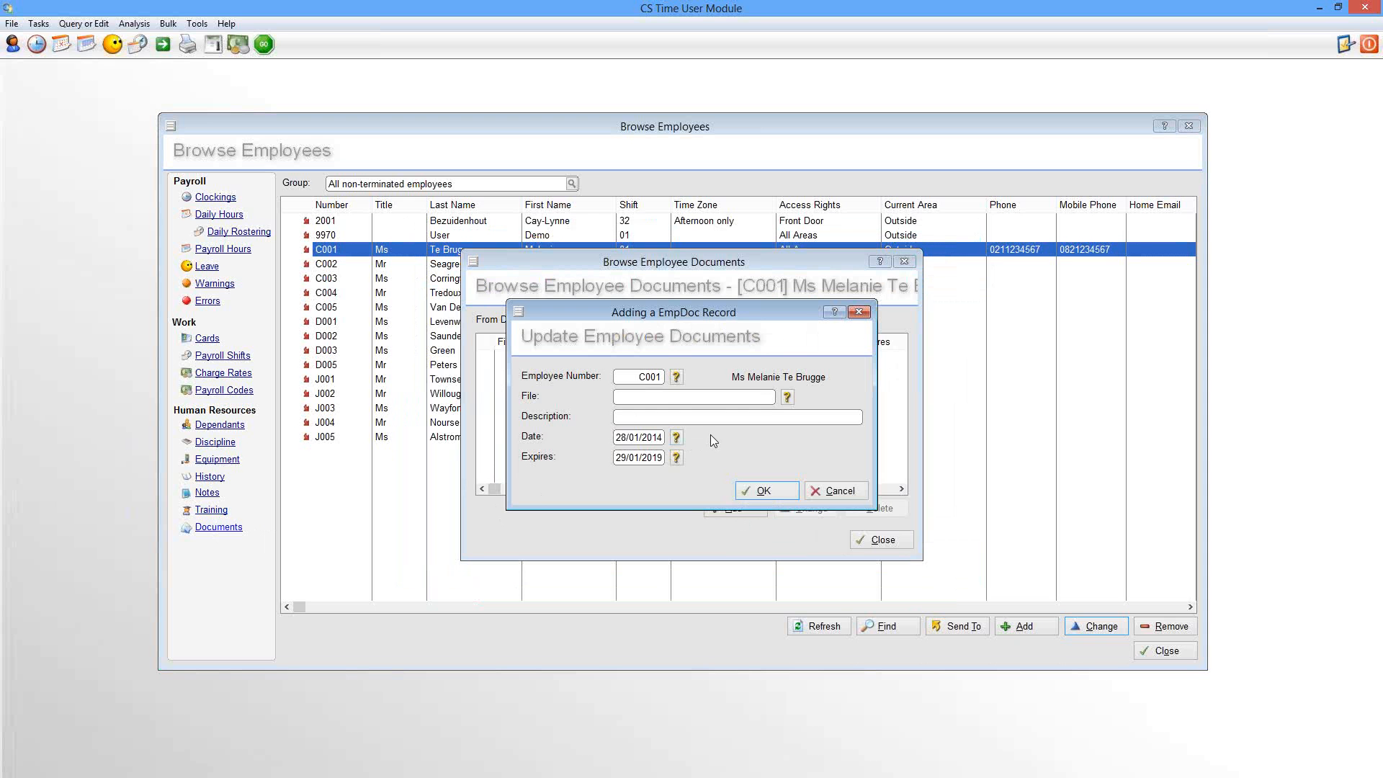
pyautogui.click(838, 490)
pyautogui.click(883, 541)
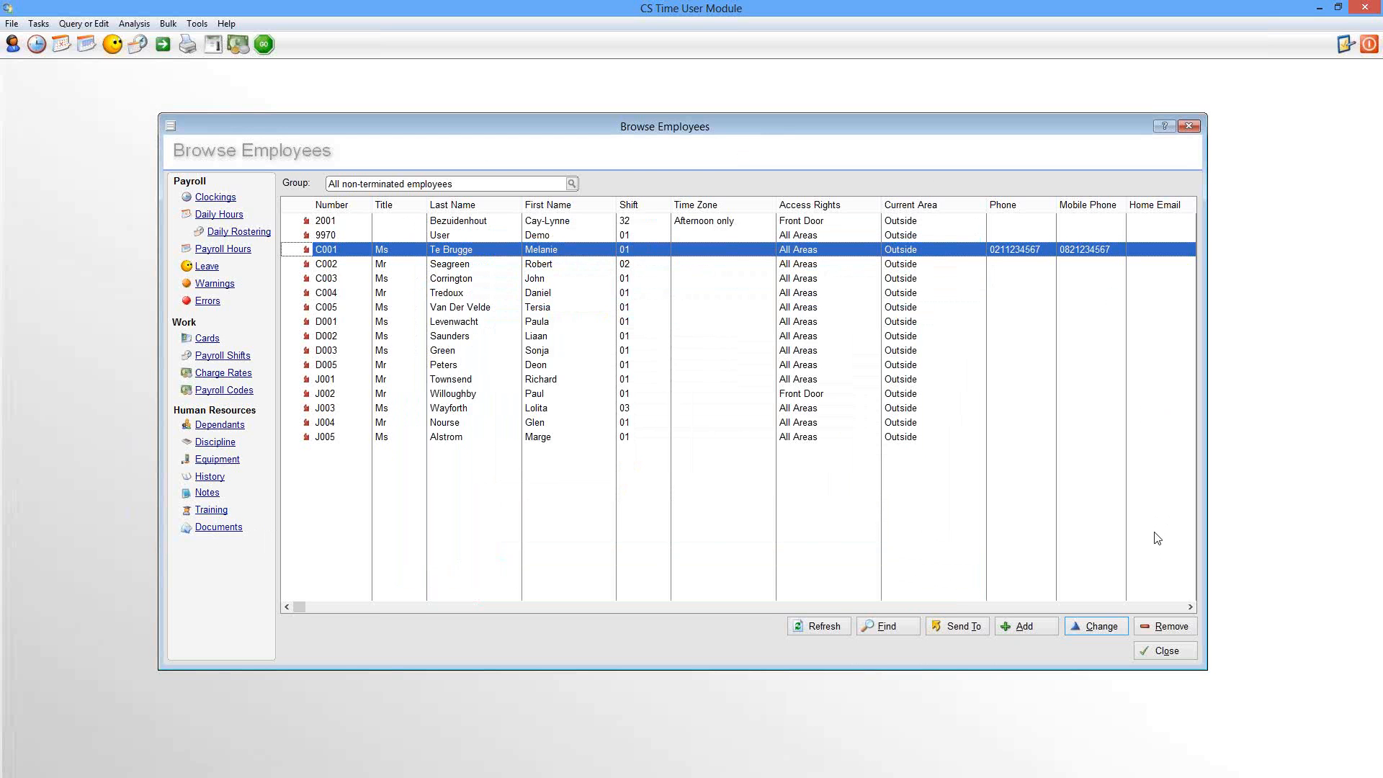
# Close the employee list, view the clockings of all non-terminated employees, and close the clockings window
pyautogui.click(1166, 651)
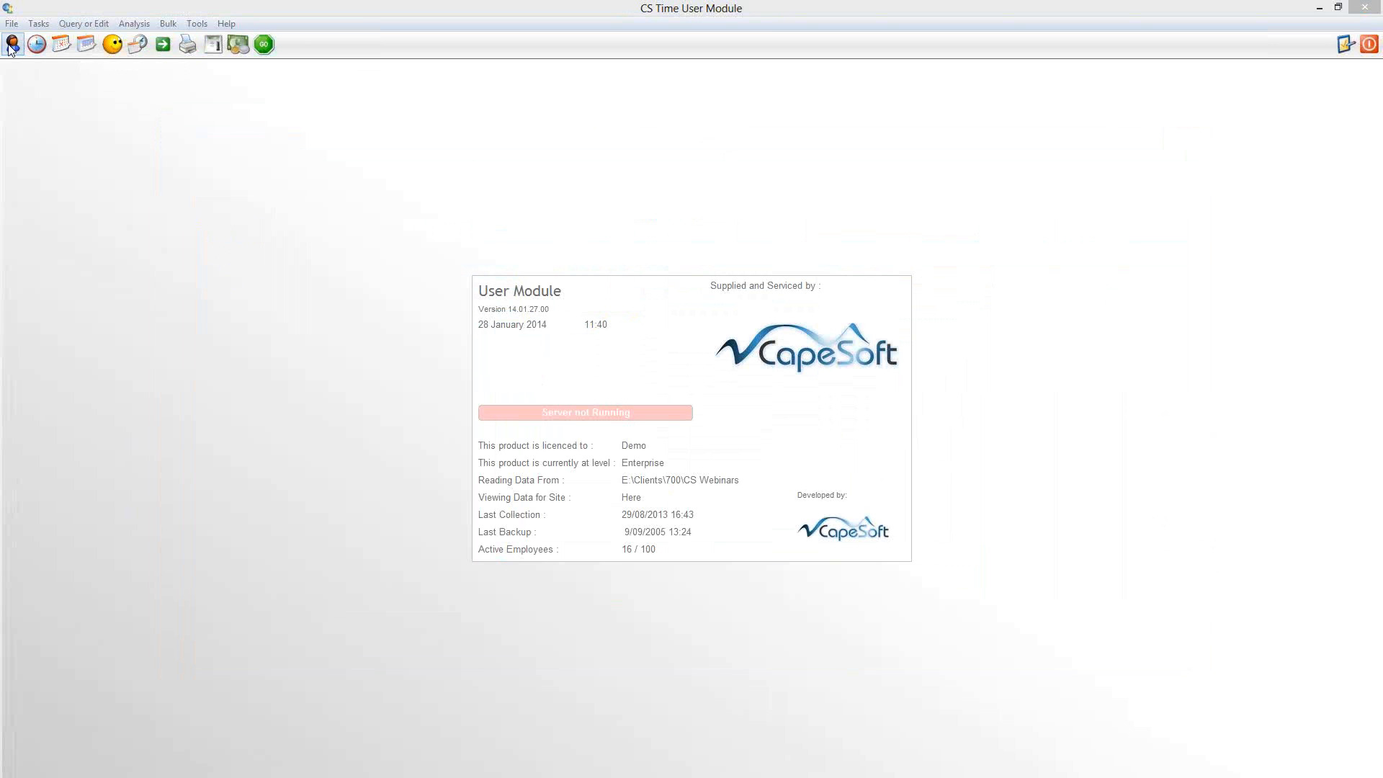
pyautogui.click(37, 45)
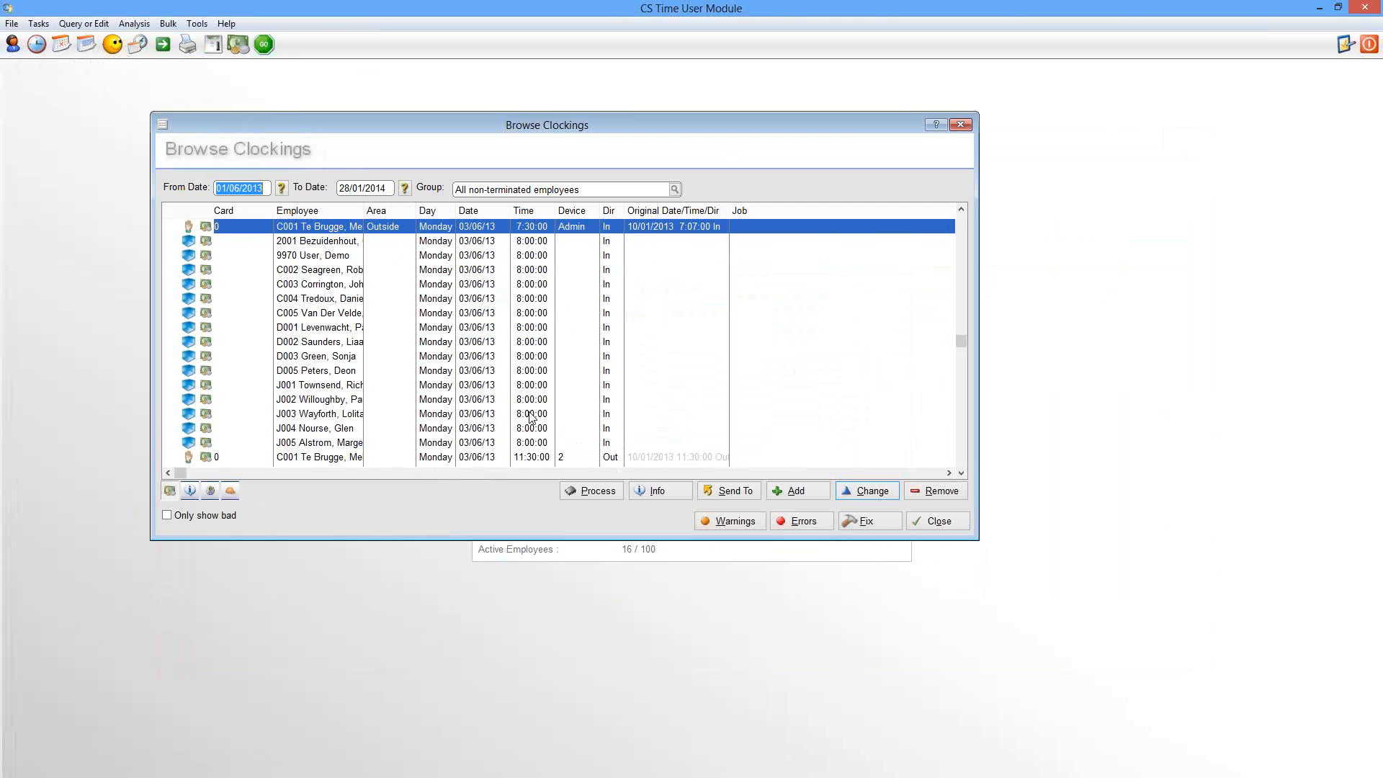
pyautogui.click(939, 522)
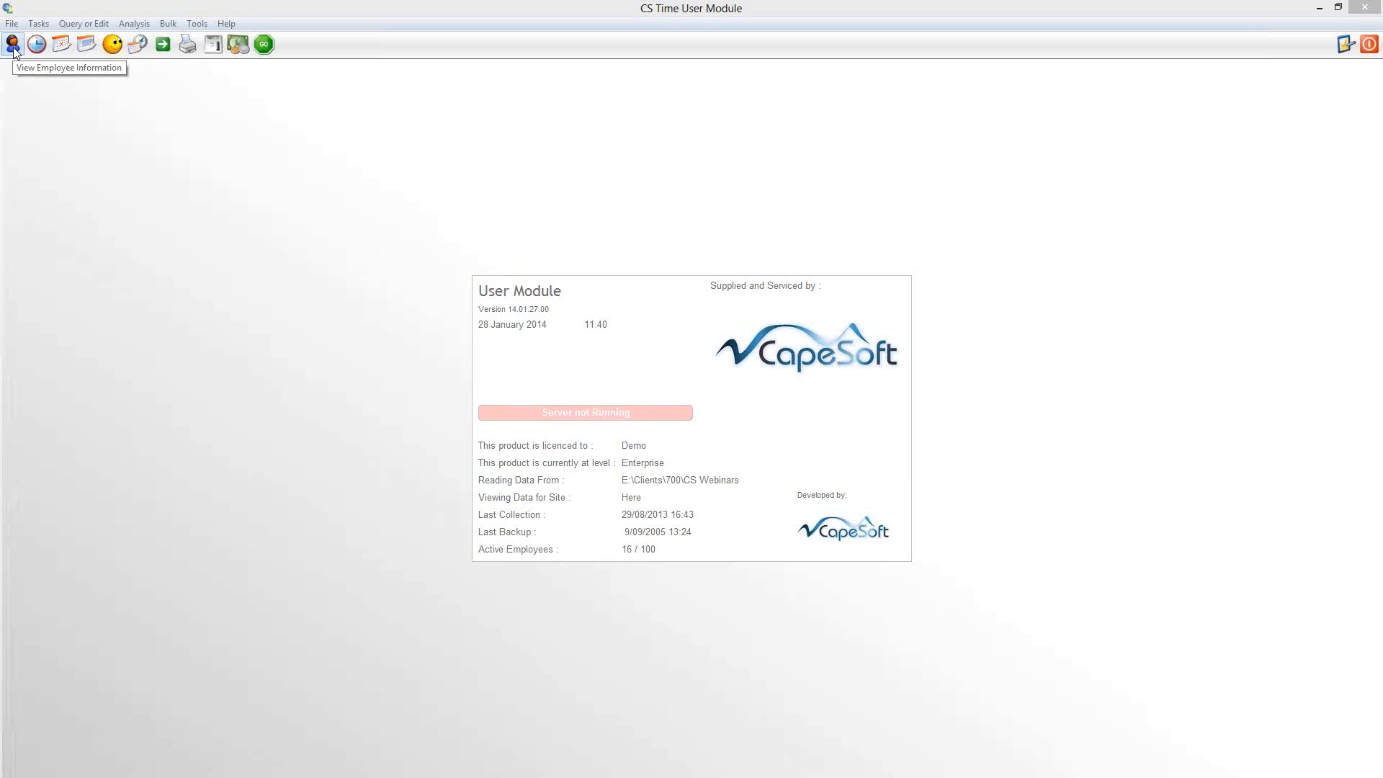
# Browse the daily hours of all non-terminated employees through to 07/06/2013 and close the daily hours window
pyautogui.click(60, 44)
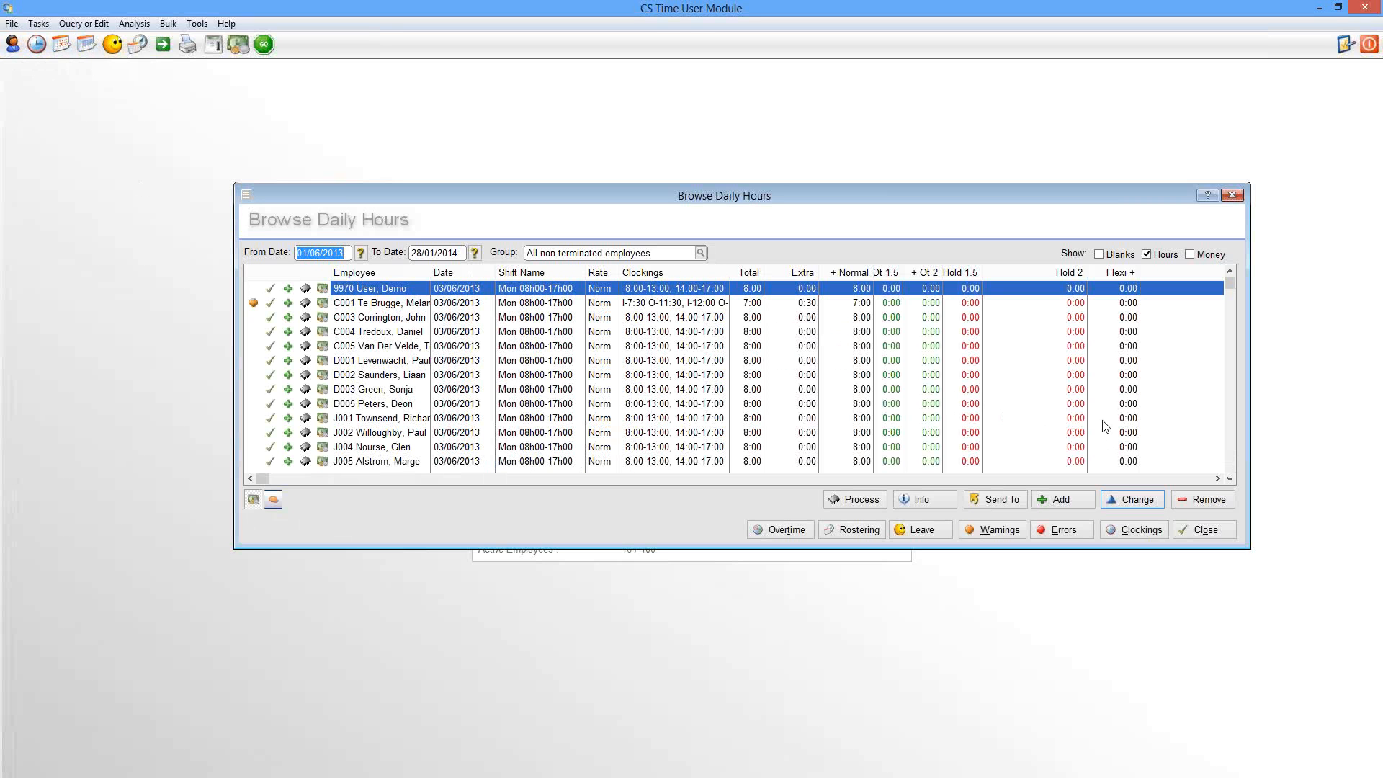
pyautogui.click(890, 333)
pyautogui.scroll(-5, 900, 325)
pyautogui.scroll(-10, 897, 324)
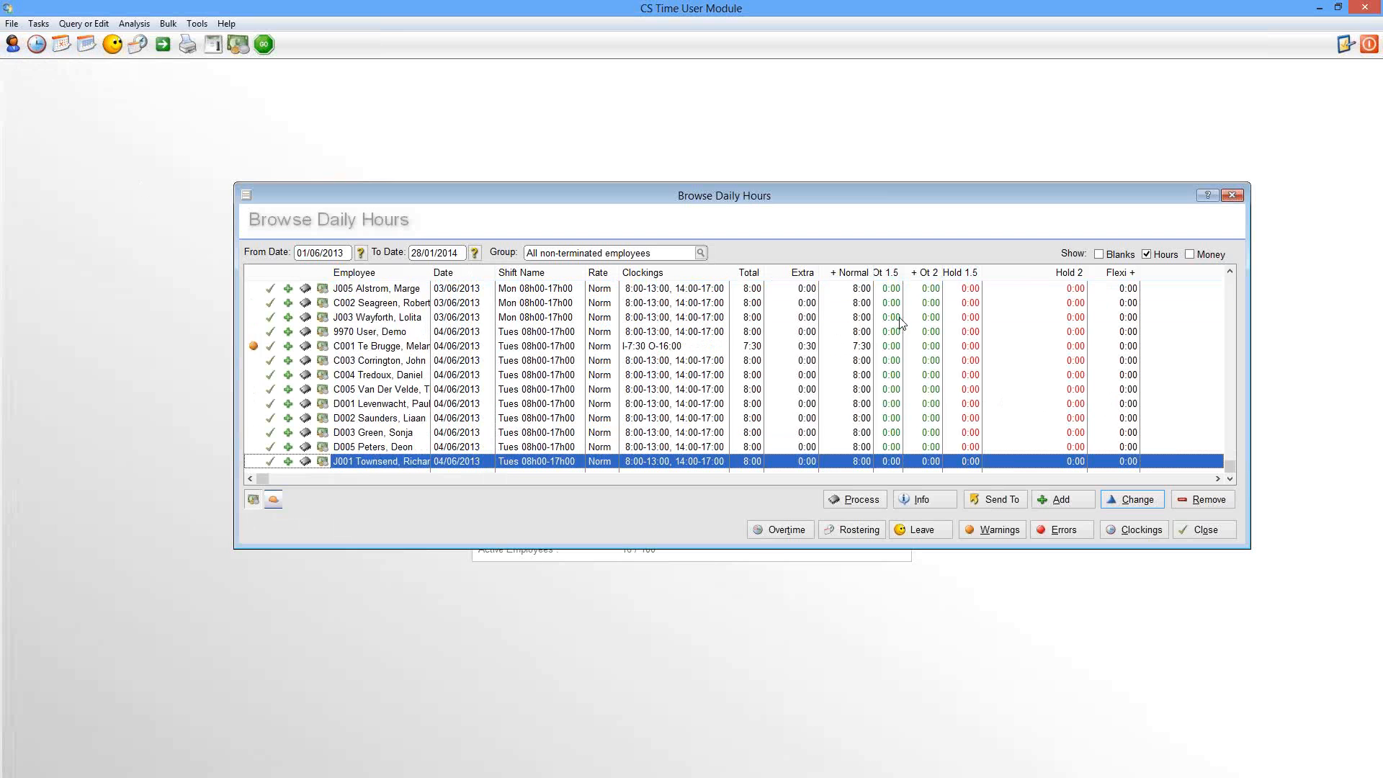
pyautogui.scroll(-3, 893, 324)
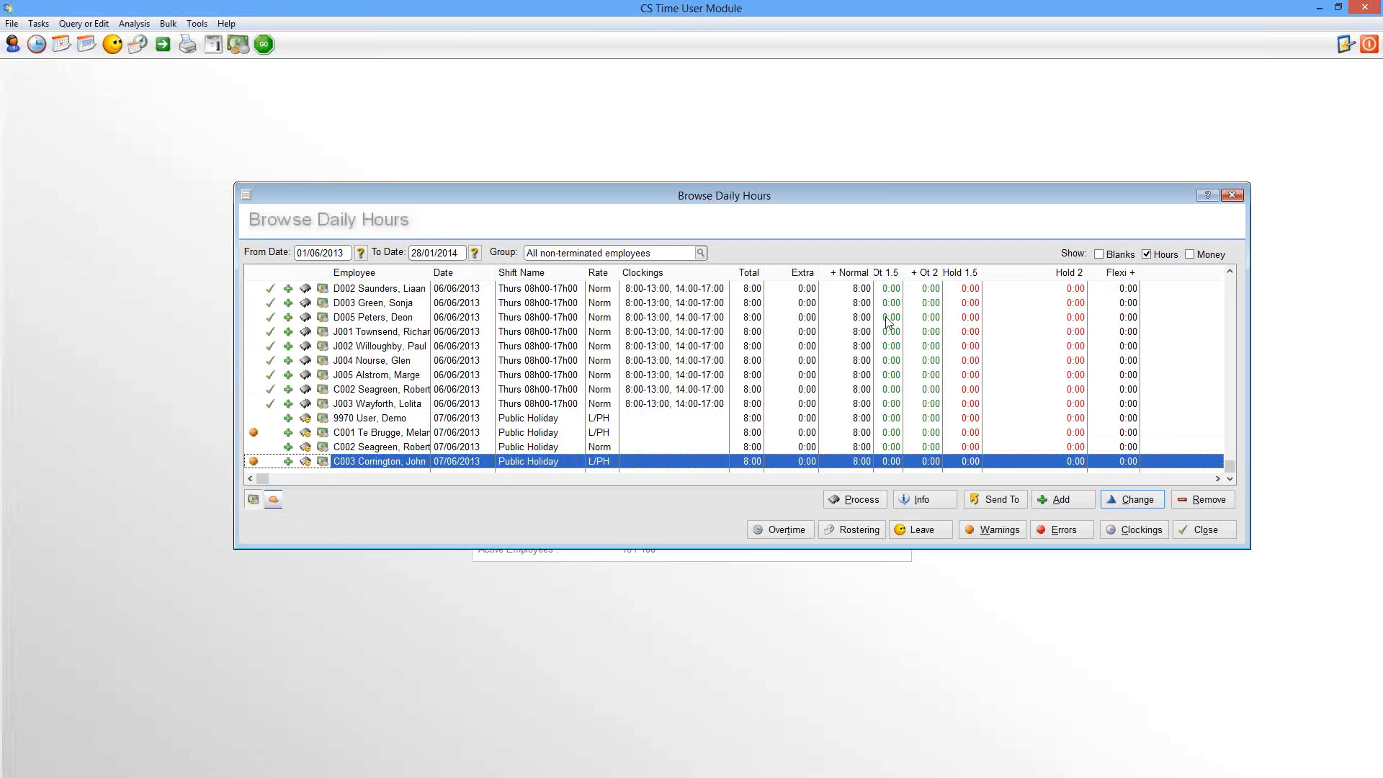
pyautogui.click(1222, 533)
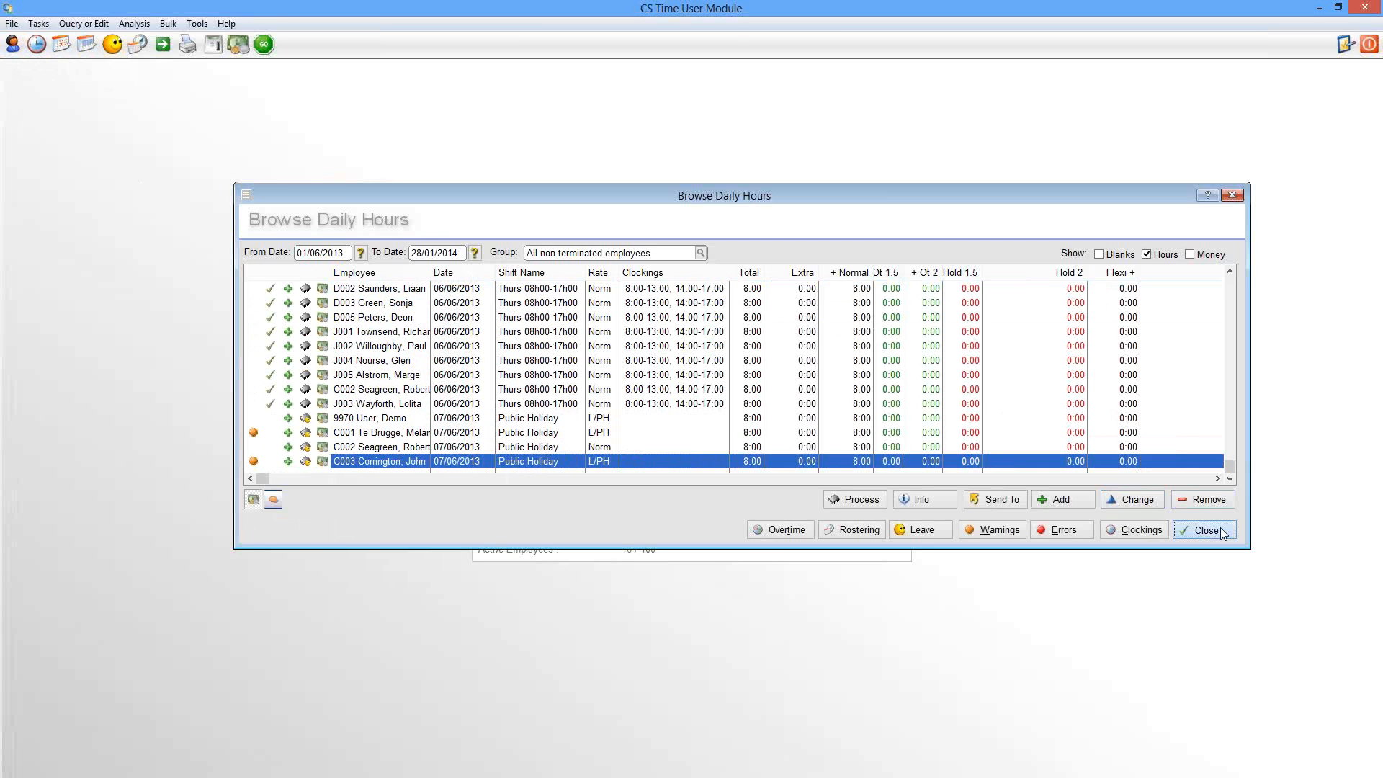
# View employee C001's daily hours from the employee list, examine the 09/06/2013 entry, and widen the Clockings column
pyautogui.click(12, 44)
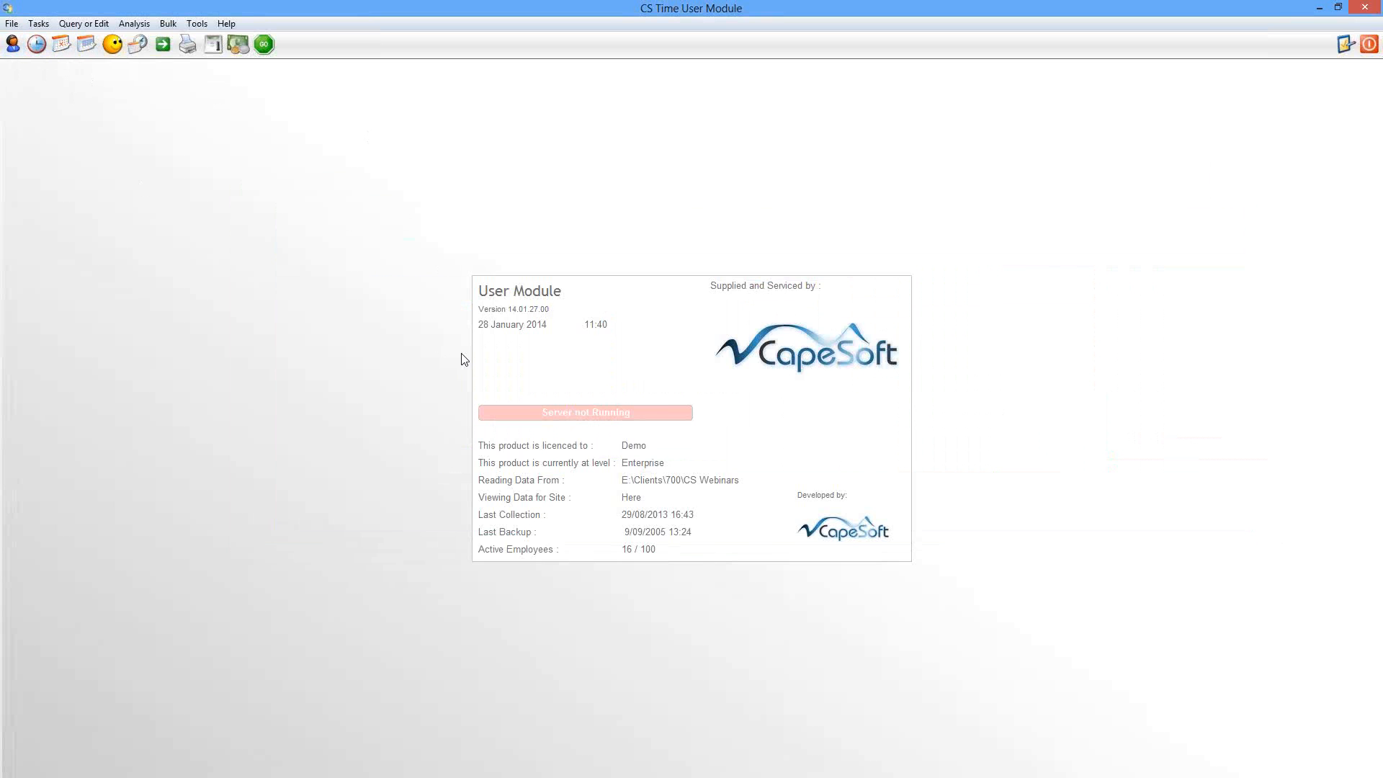
pyautogui.click(549, 252)
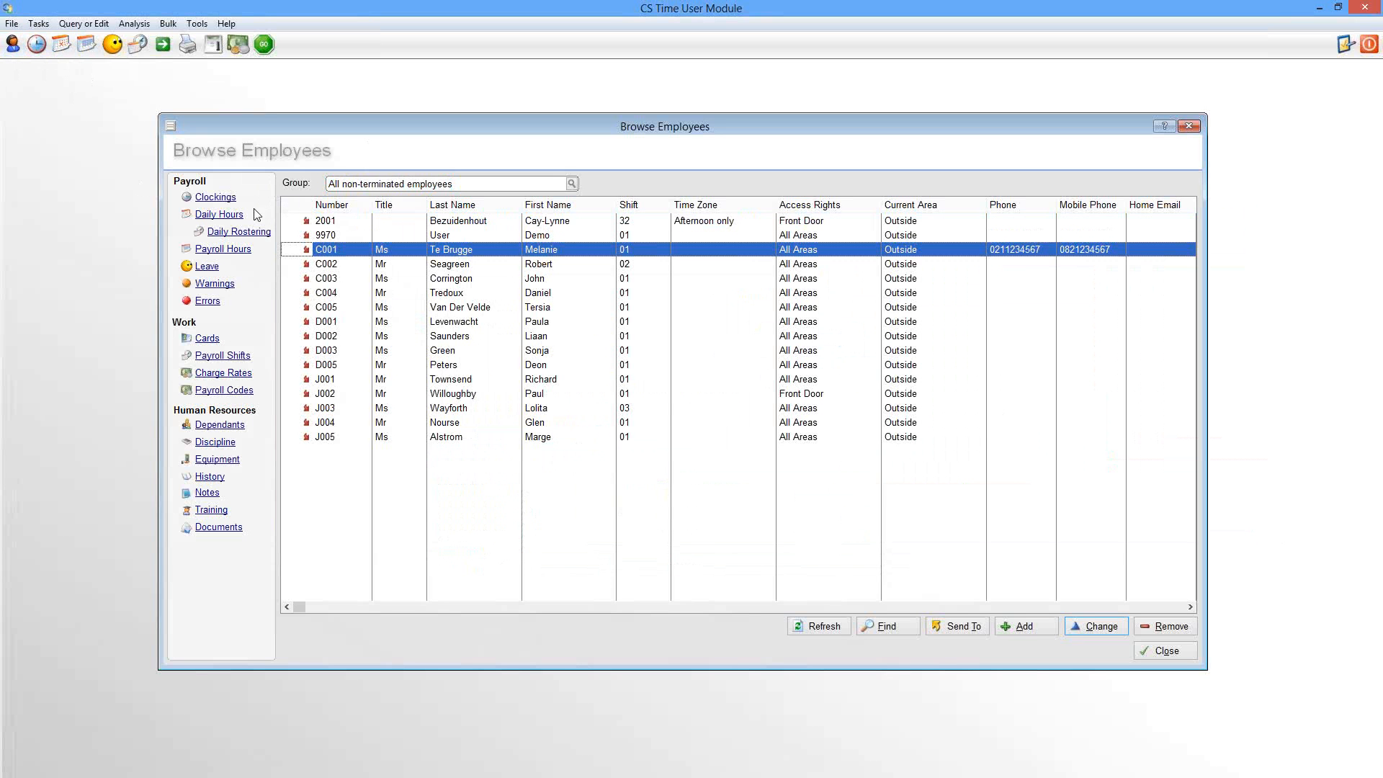
pyautogui.click(208, 216)
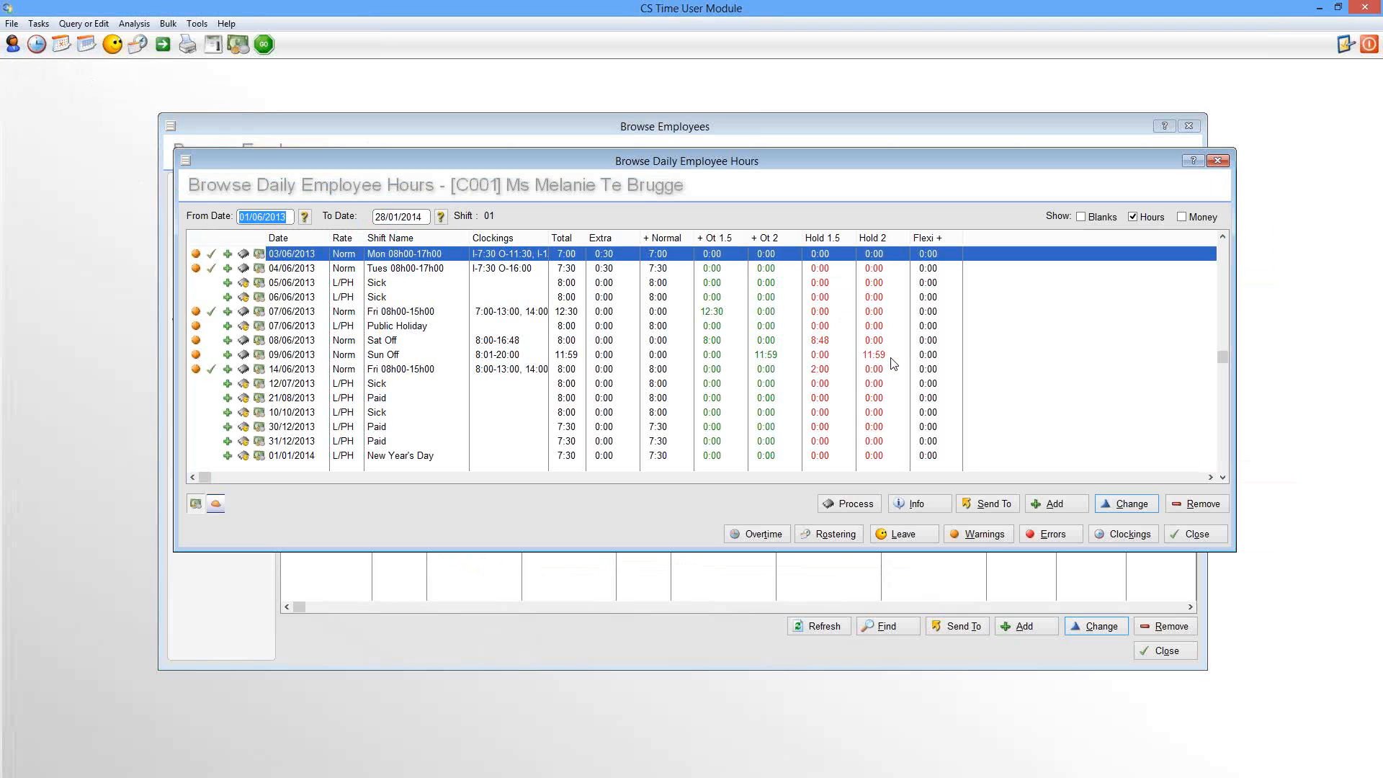
pyautogui.click(881, 357)
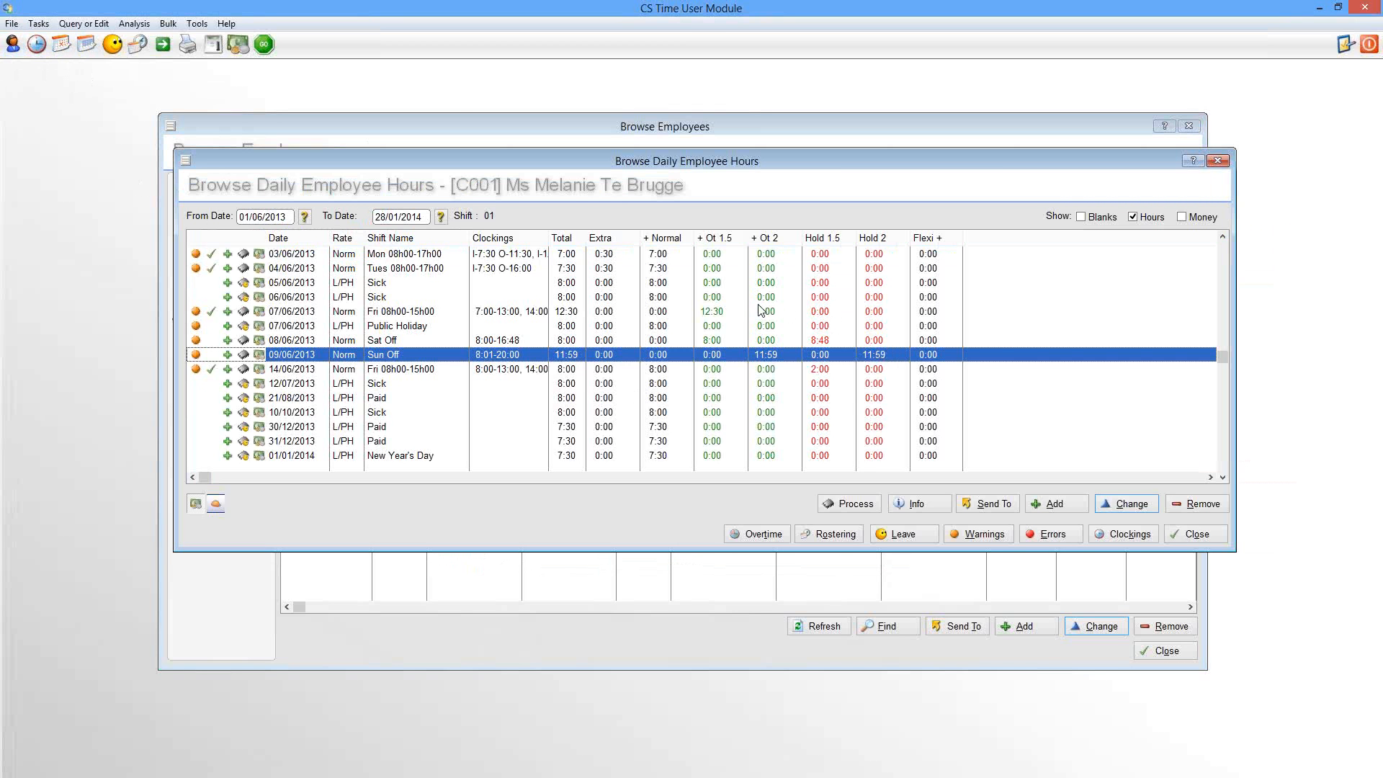
pyautogui.moveTo(549, 242); pyautogui.dragTo(587, 242)
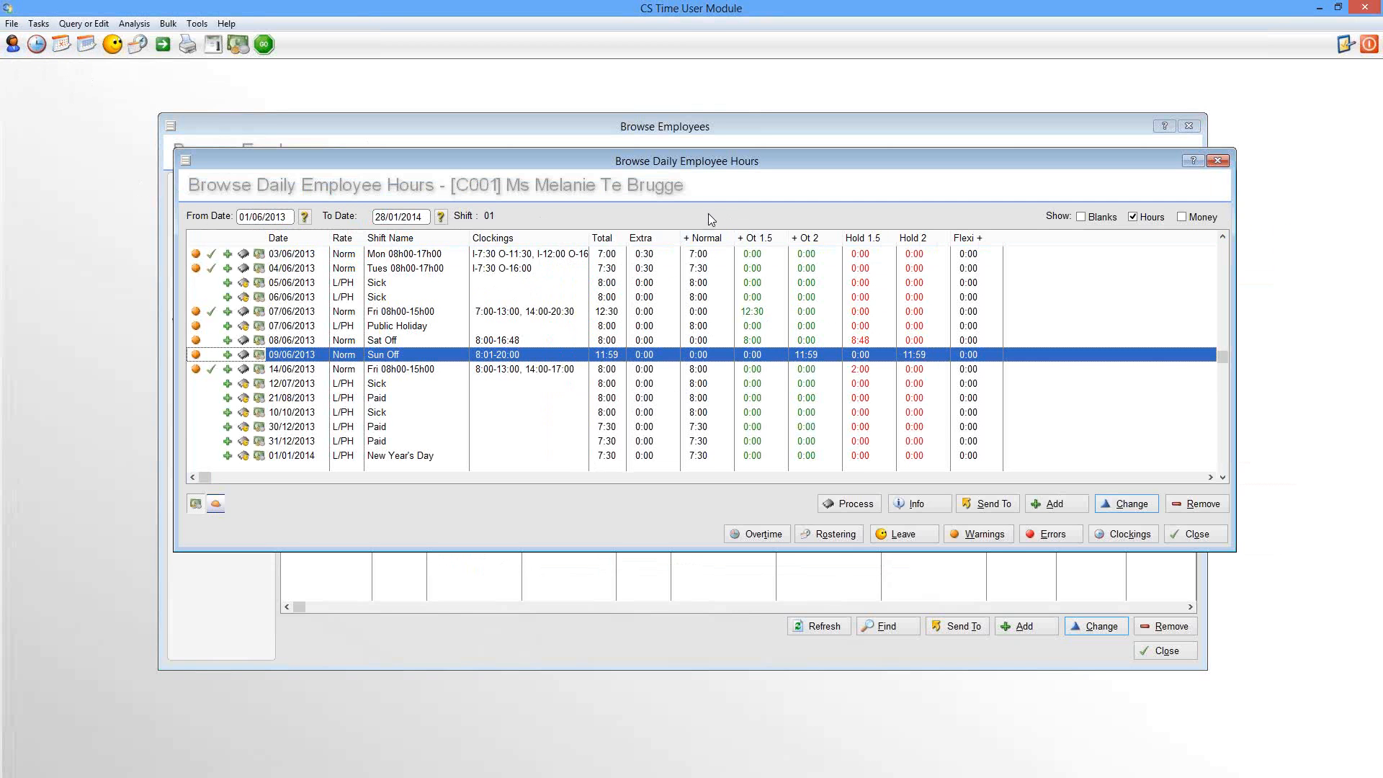
# View the overtime authorisations for the employee's 08/06/2013 entry and close all open employee windows
pyautogui.click(863, 343)
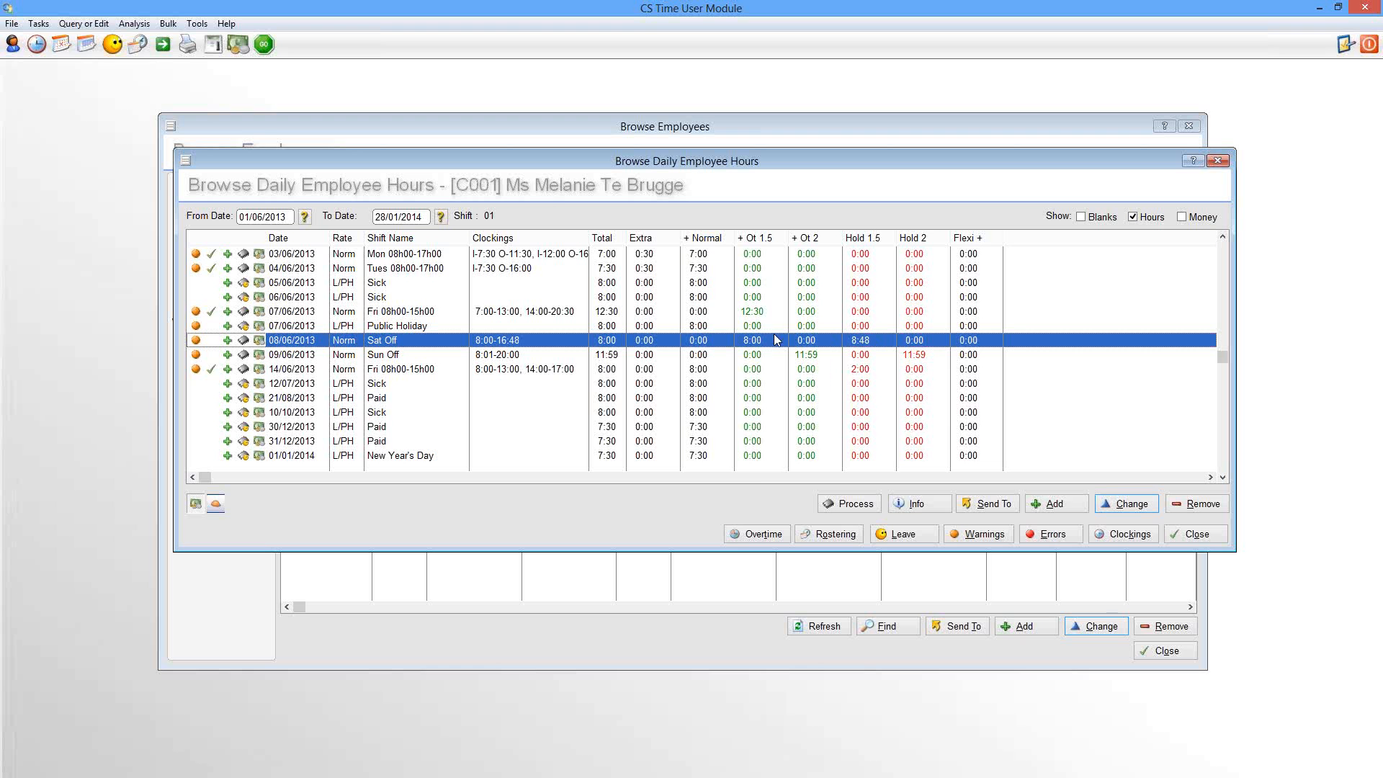
pyautogui.click(749, 535)
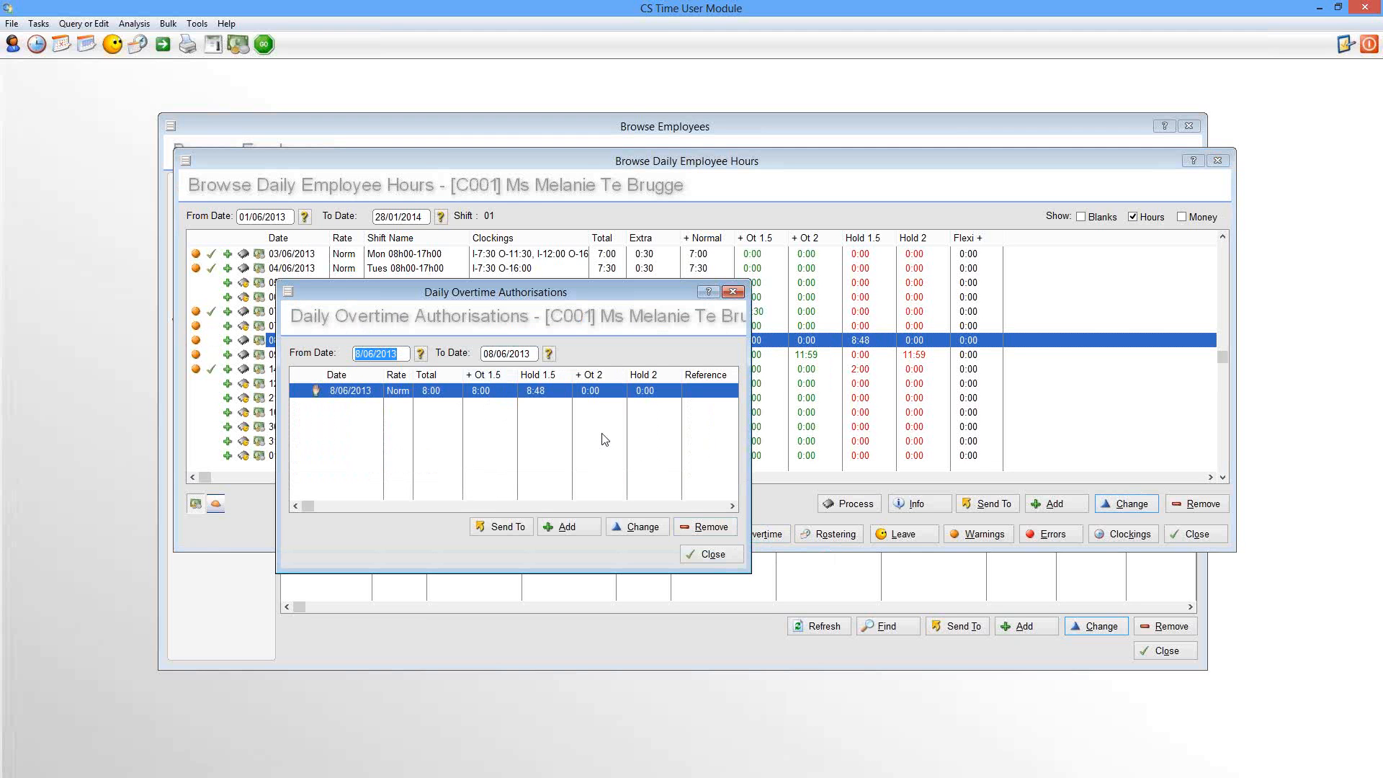
pyautogui.click(710, 554)
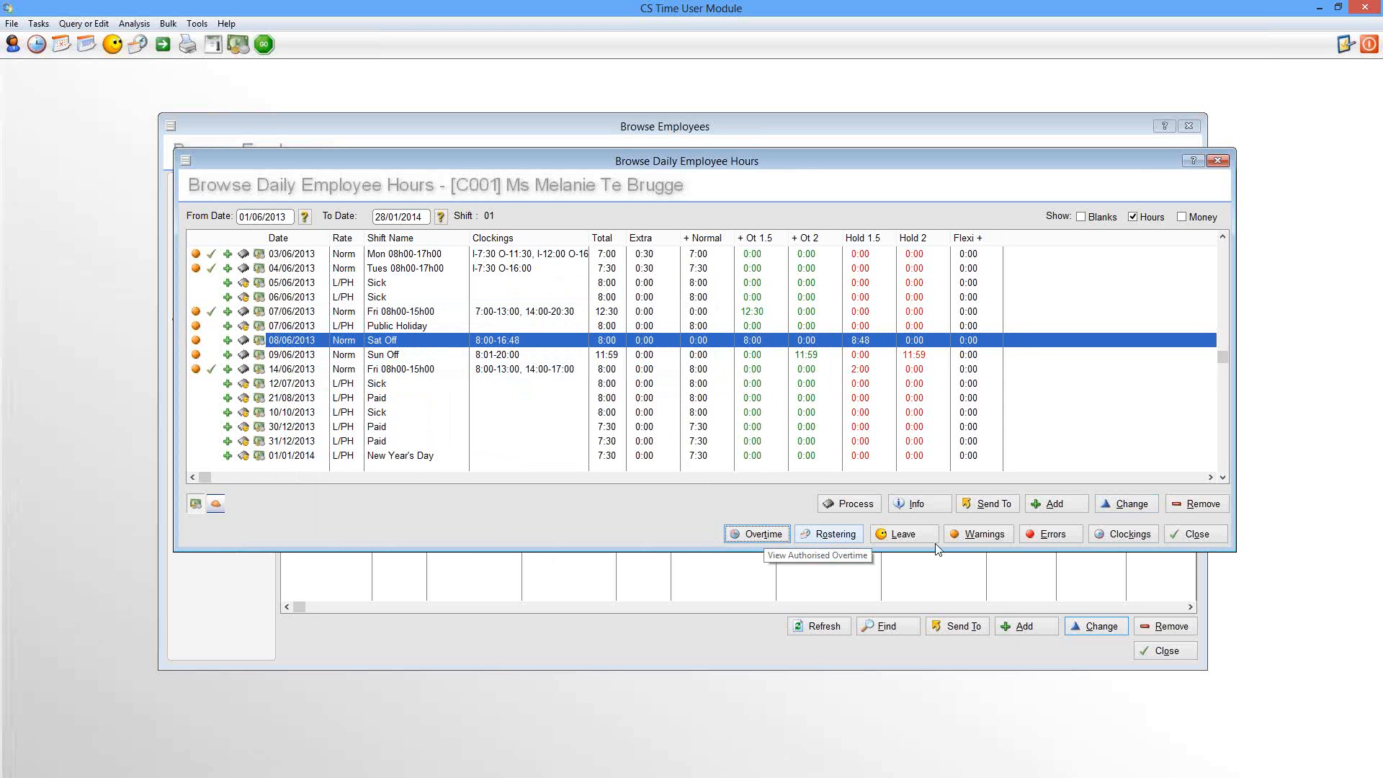
pyautogui.click(1199, 534)
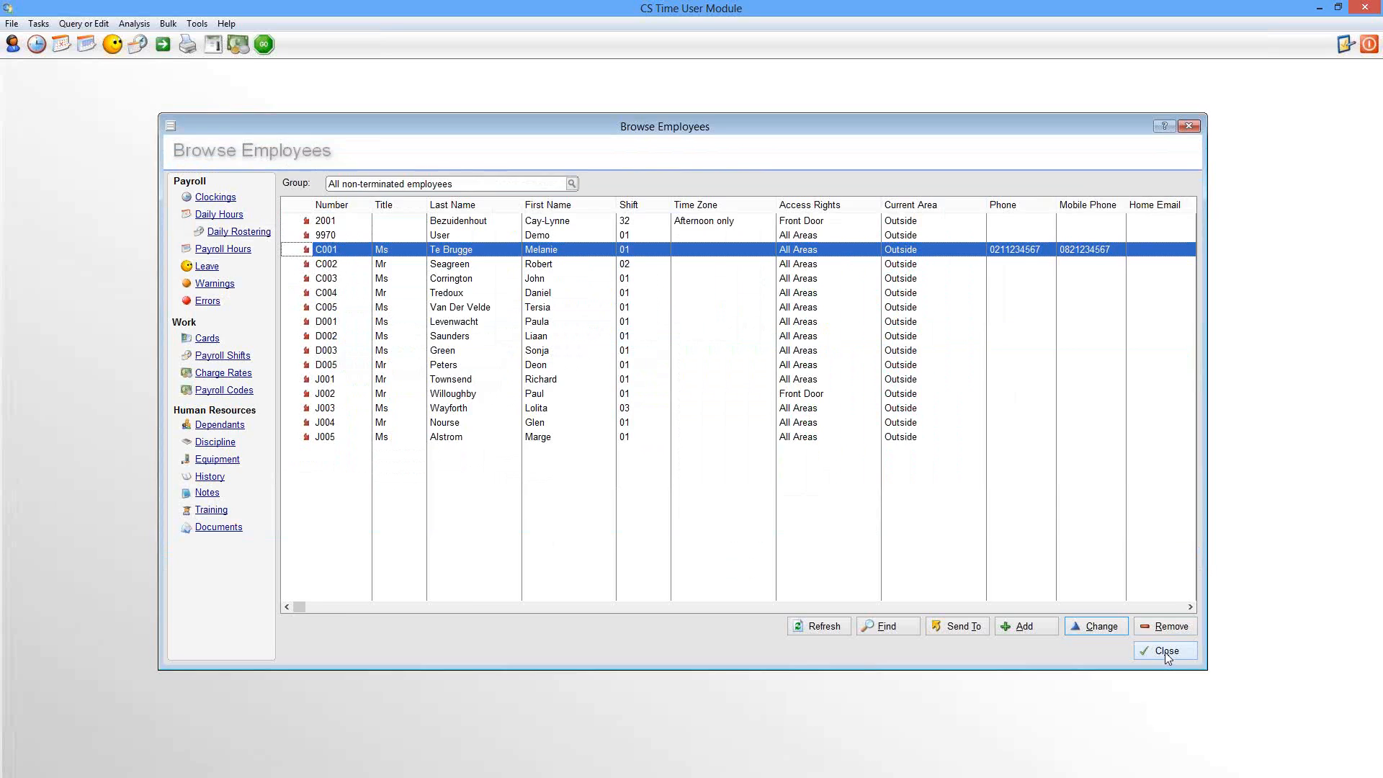
pyautogui.click(1164, 651)
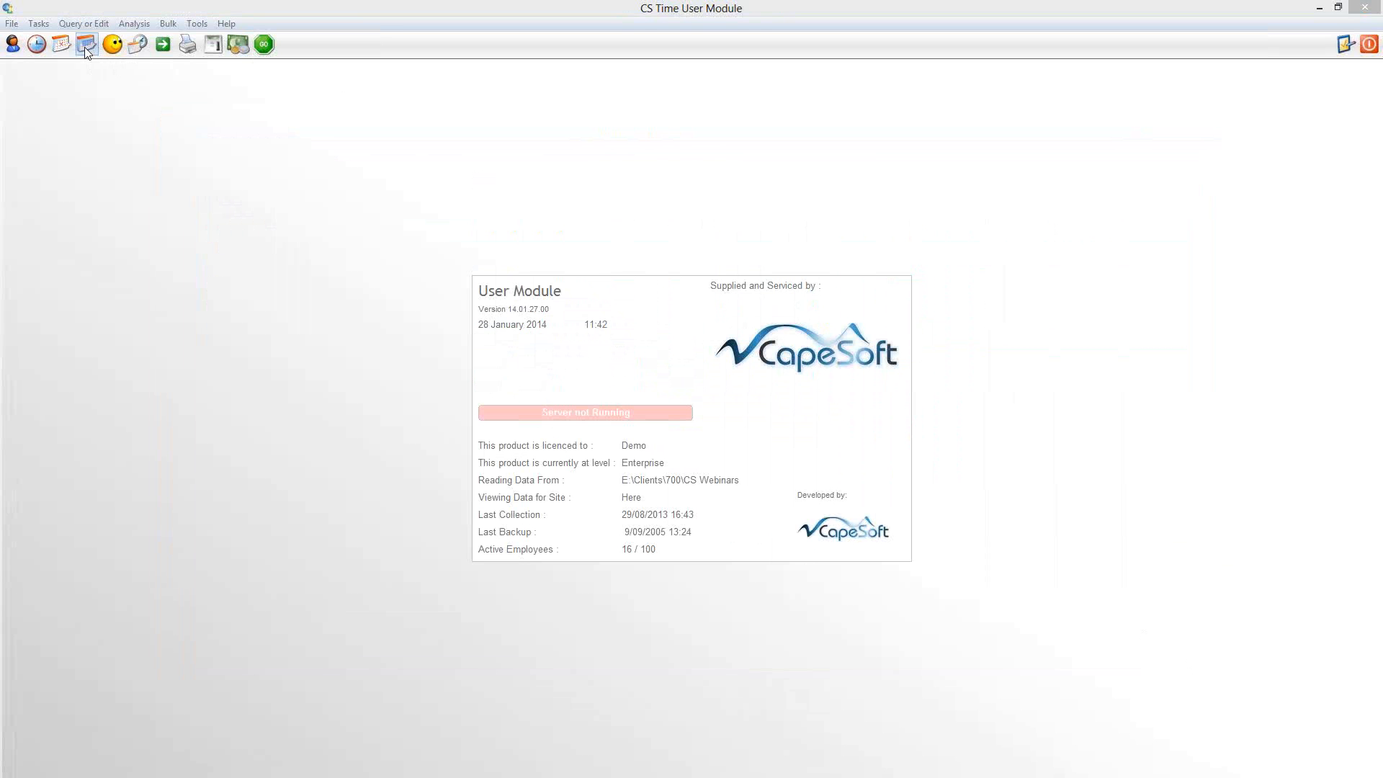
# Examine the Employees Leave Planner as a list and as a calendar in an enlarged window, and close it
pyautogui.click(113, 47)
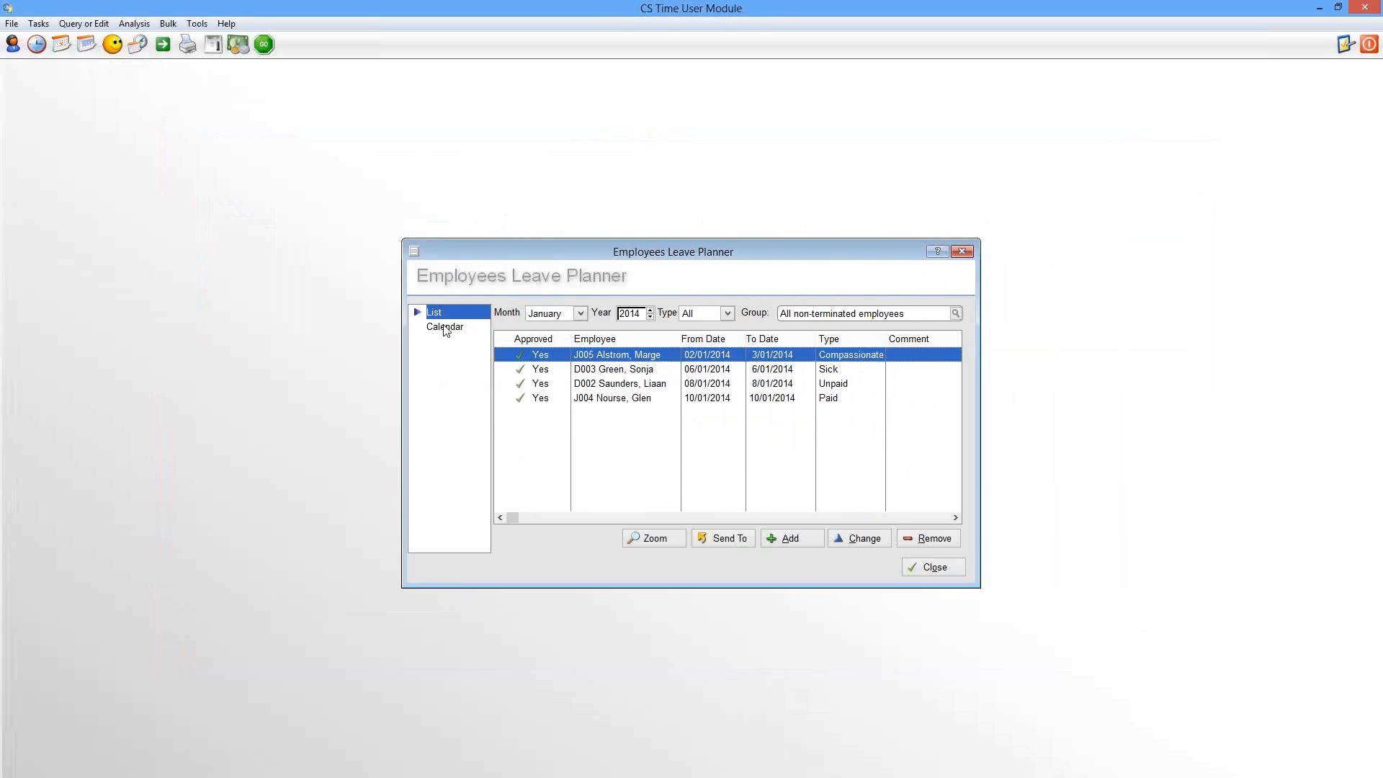
pyautogui.click(445, 330)
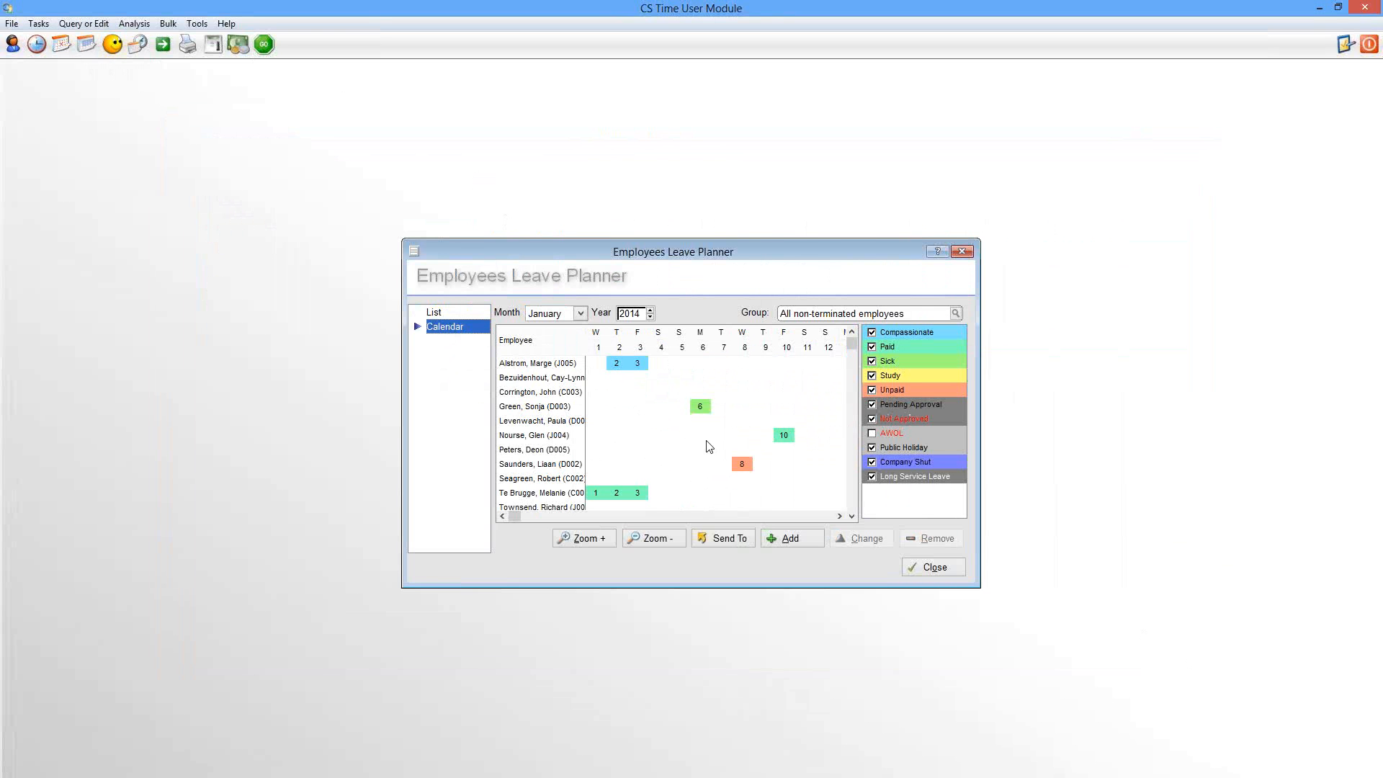
pyautogui.moveTo(976, 587); pyautogui.dragTo(1207, 655)
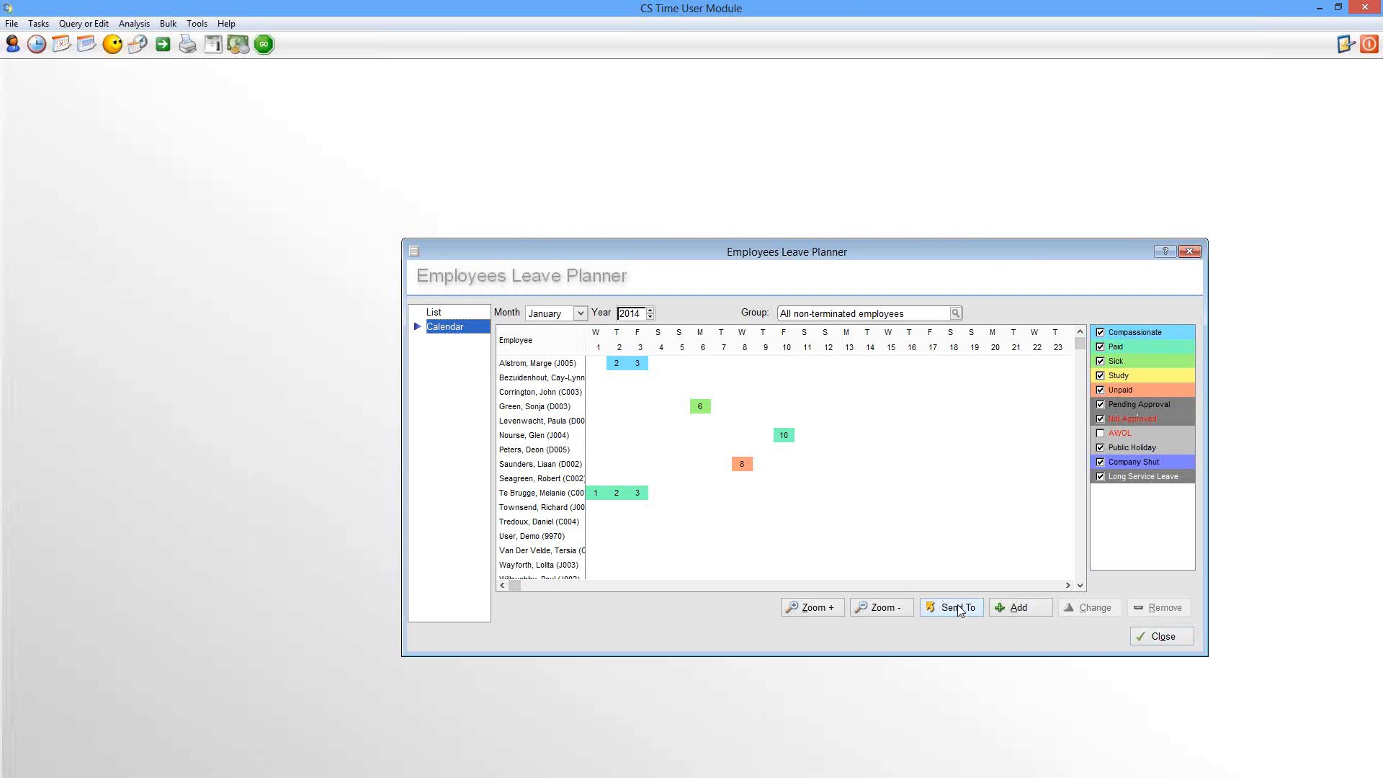
pyautogui.click(1174, 638)
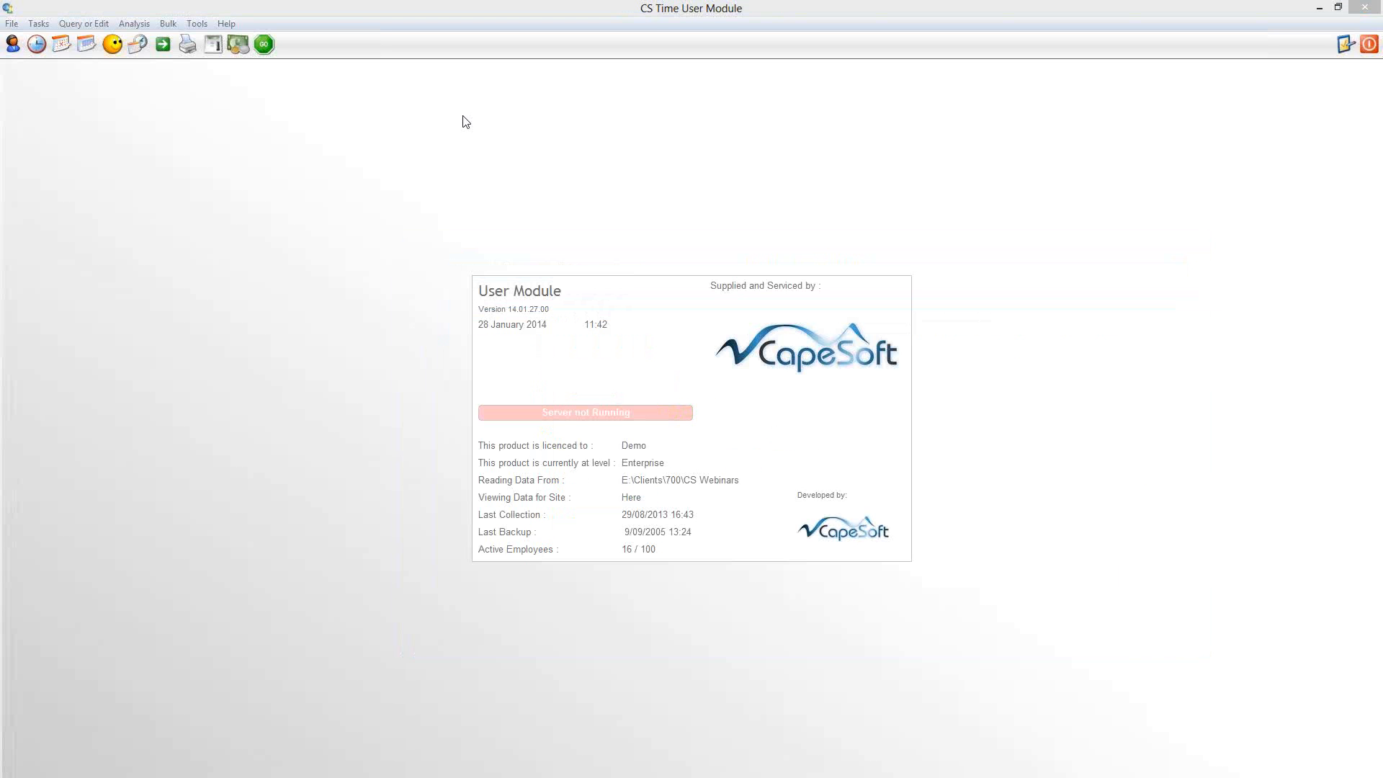
# Examine the Daily Roster as a list and as a calendar through to the totals, and close it
pyautogui.click(137, 45)
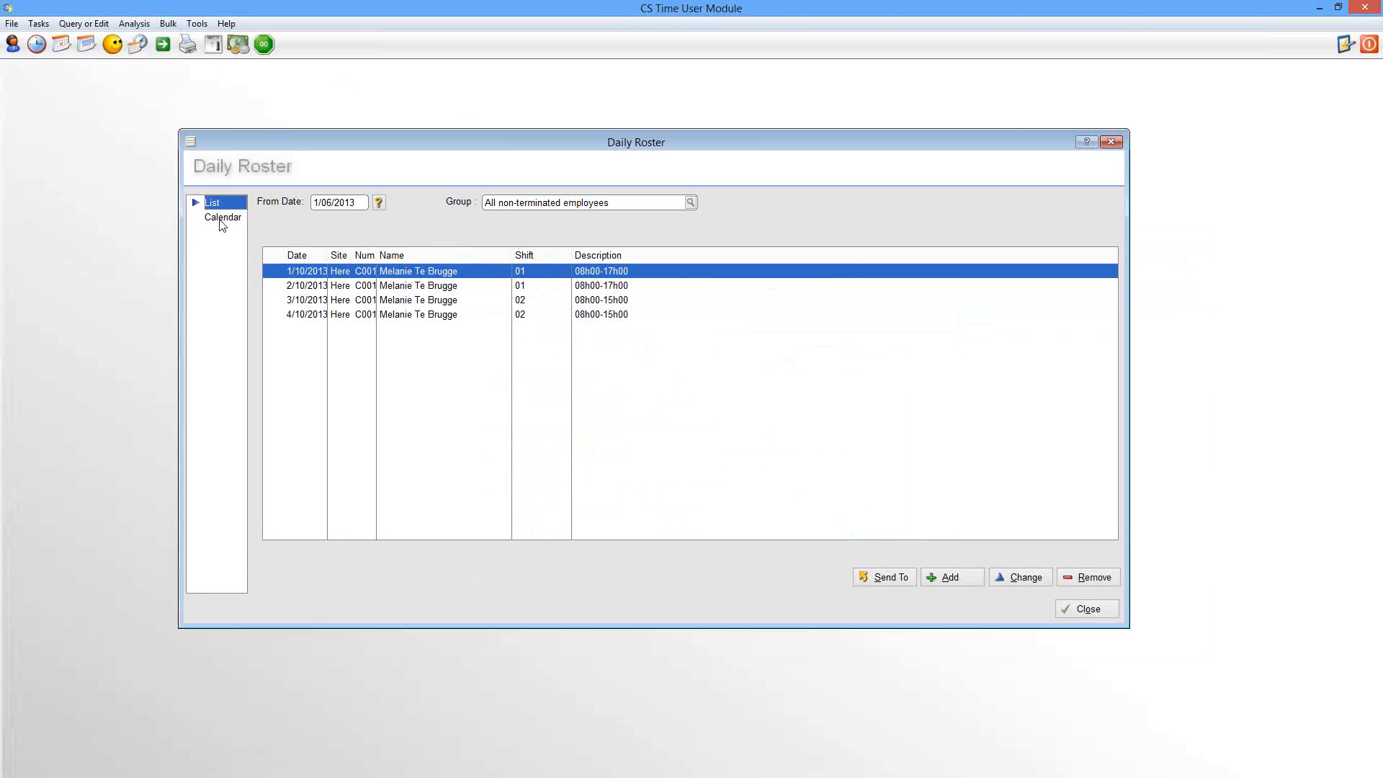
pyautogui.click(224, 218)
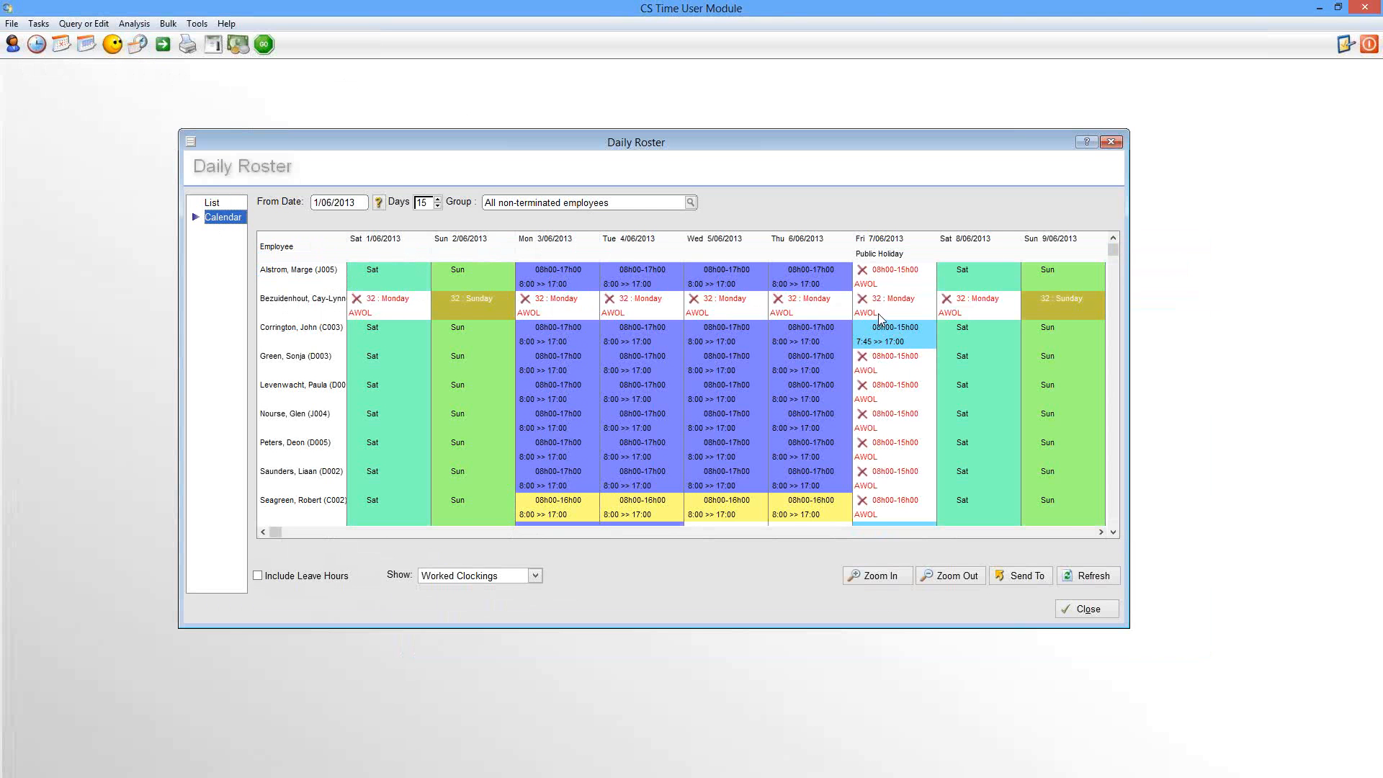
pyautogui.scroll(-3, 465, 338)
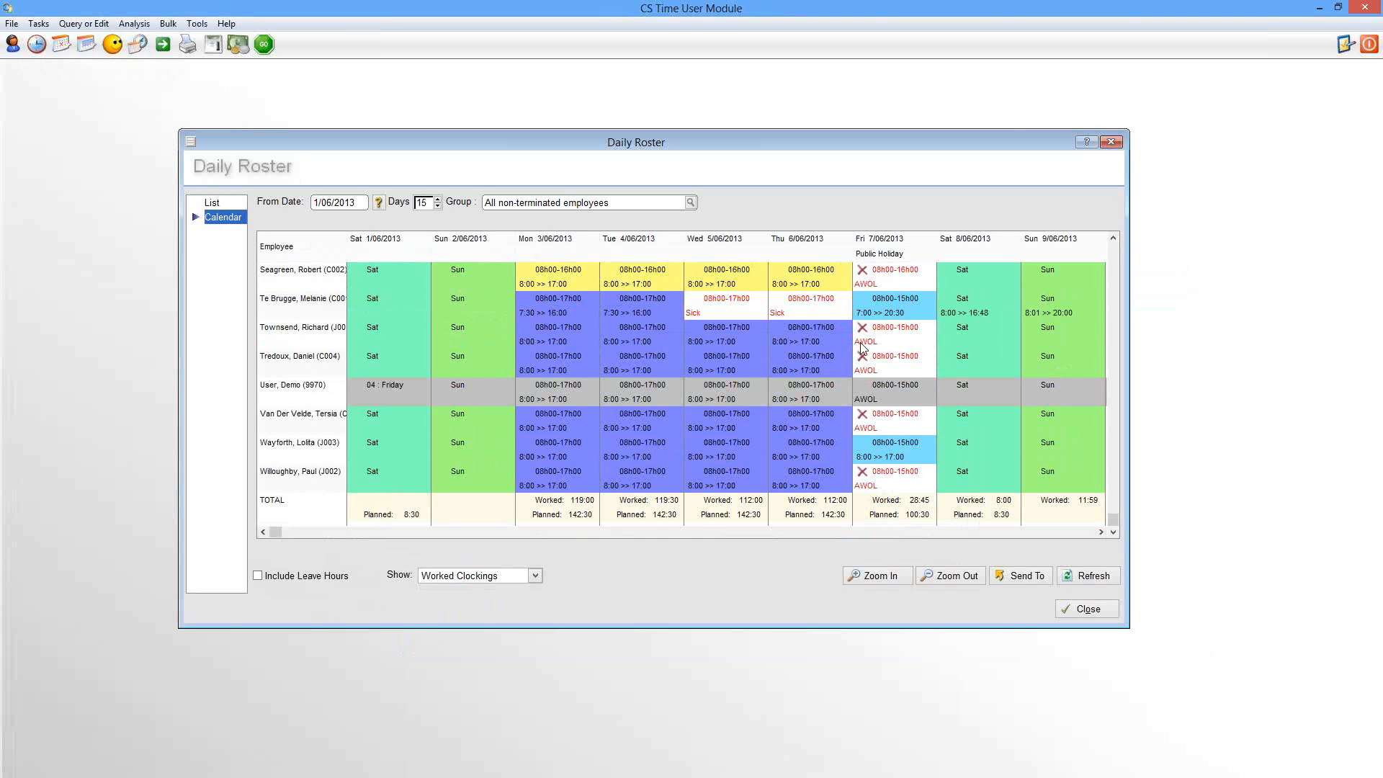
pyautogui.click(1063, 605)
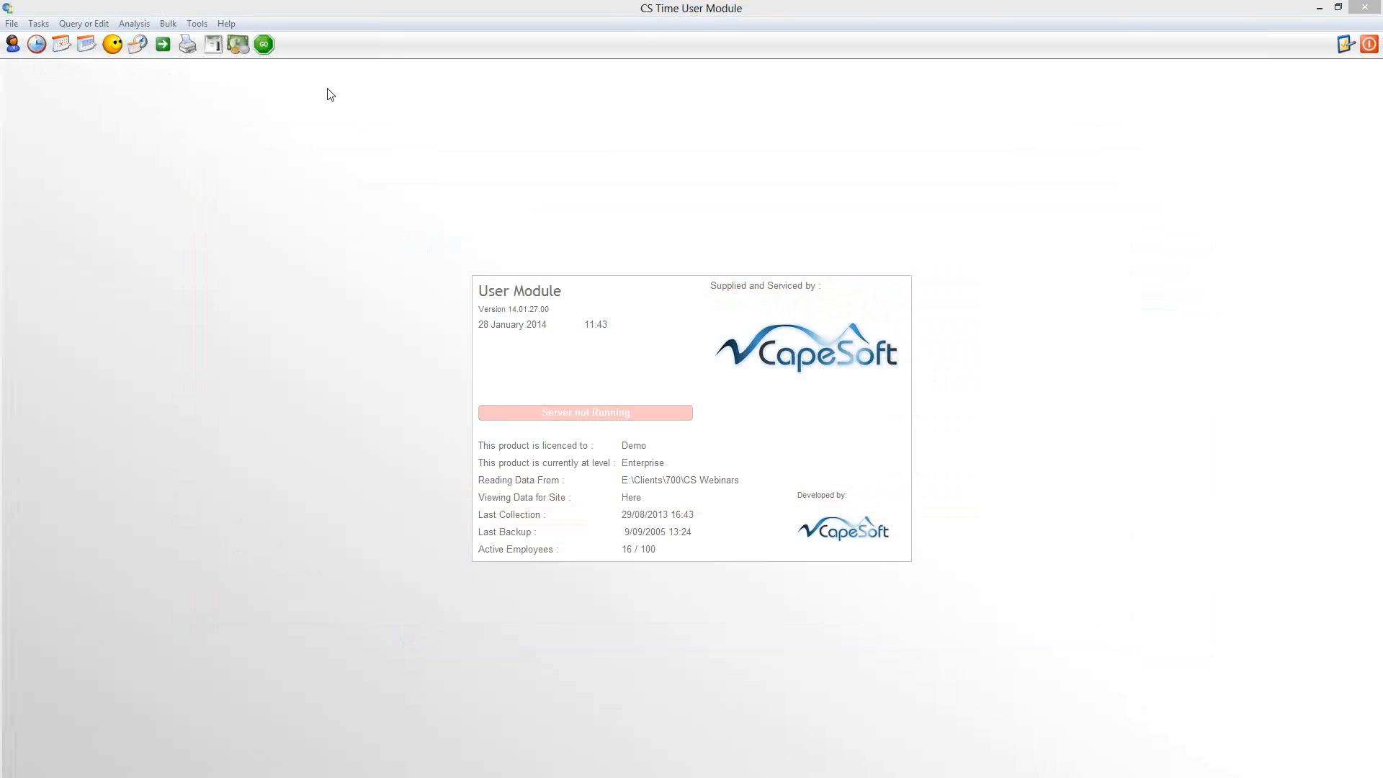
# View the Jump Starts shortcuts and close their window
pyautogui.click(164, 45)
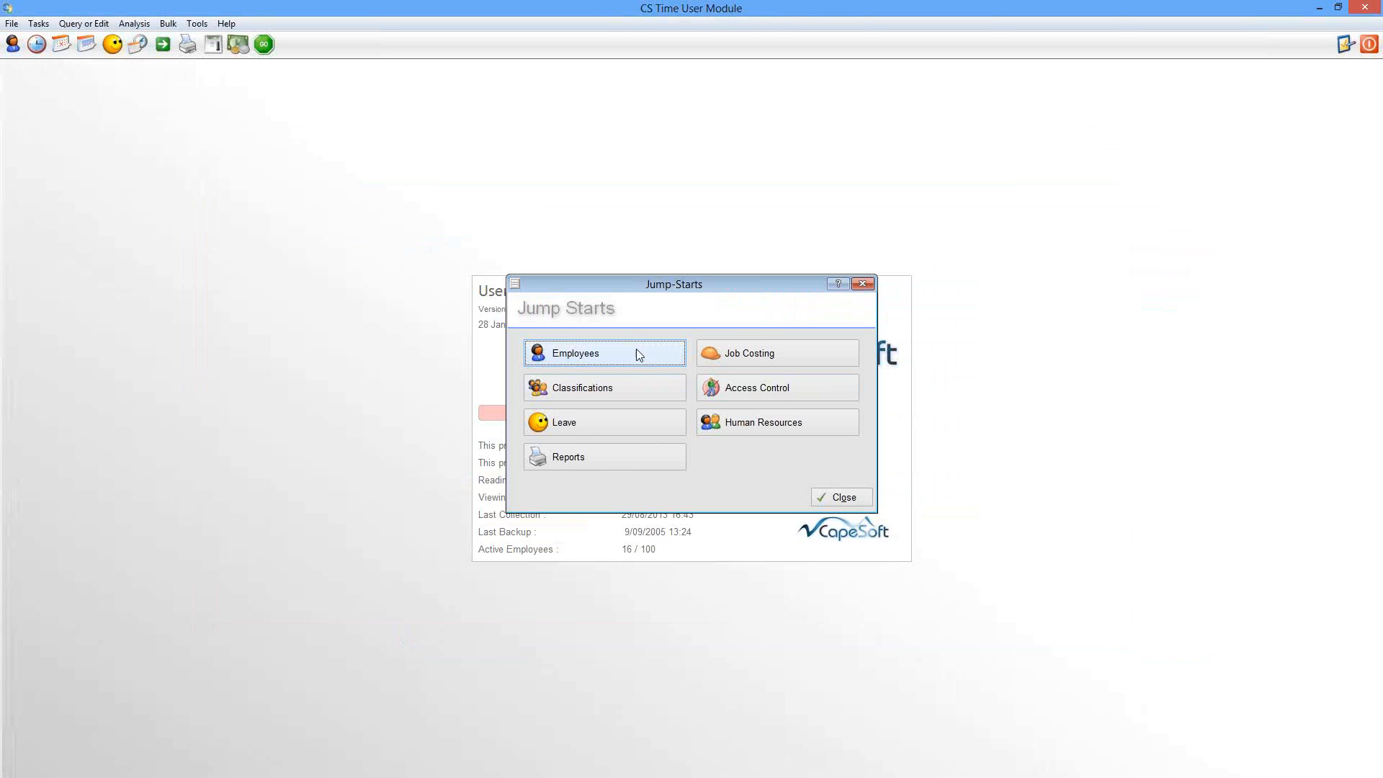
pyautogui.click(844, 498)
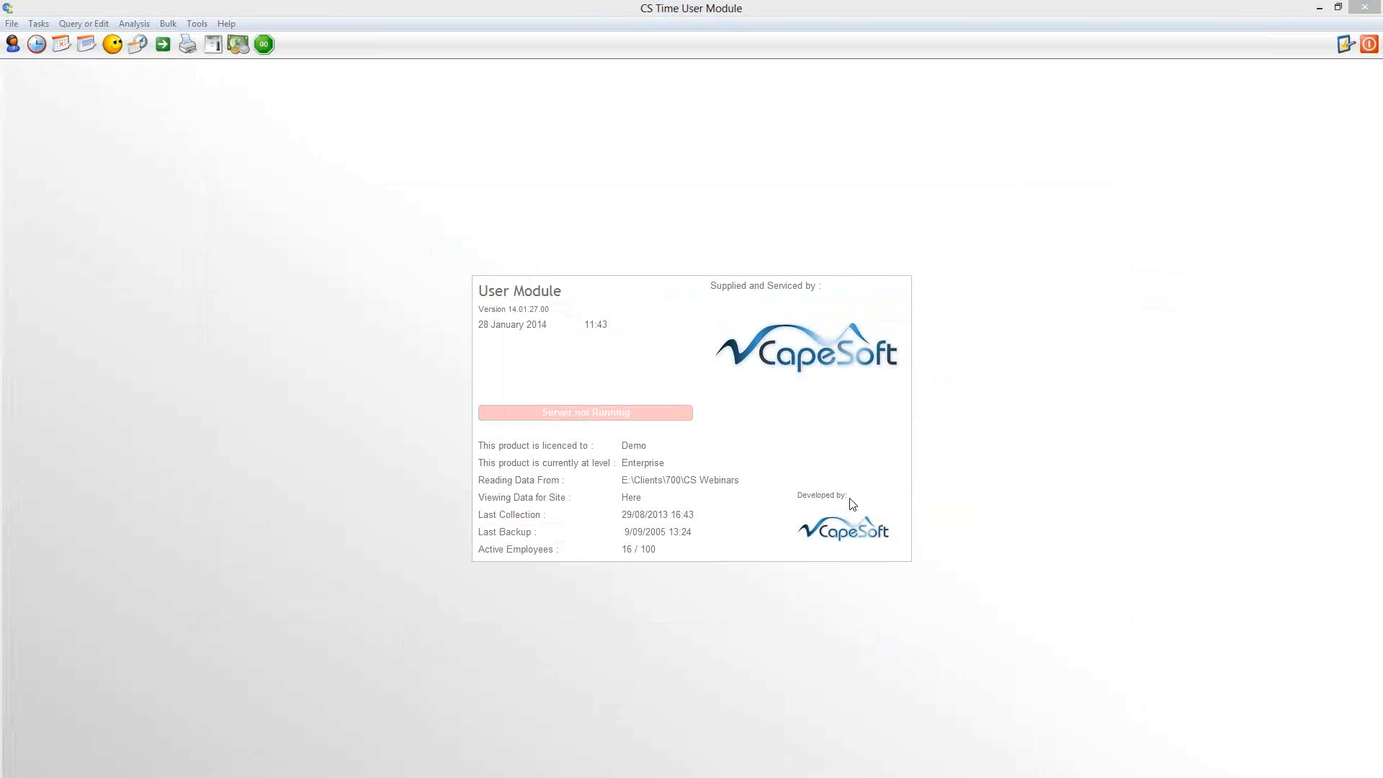
# Open the list of available reports, enlarge its window, and browse to the last report
pyautogui.click(187, 46)
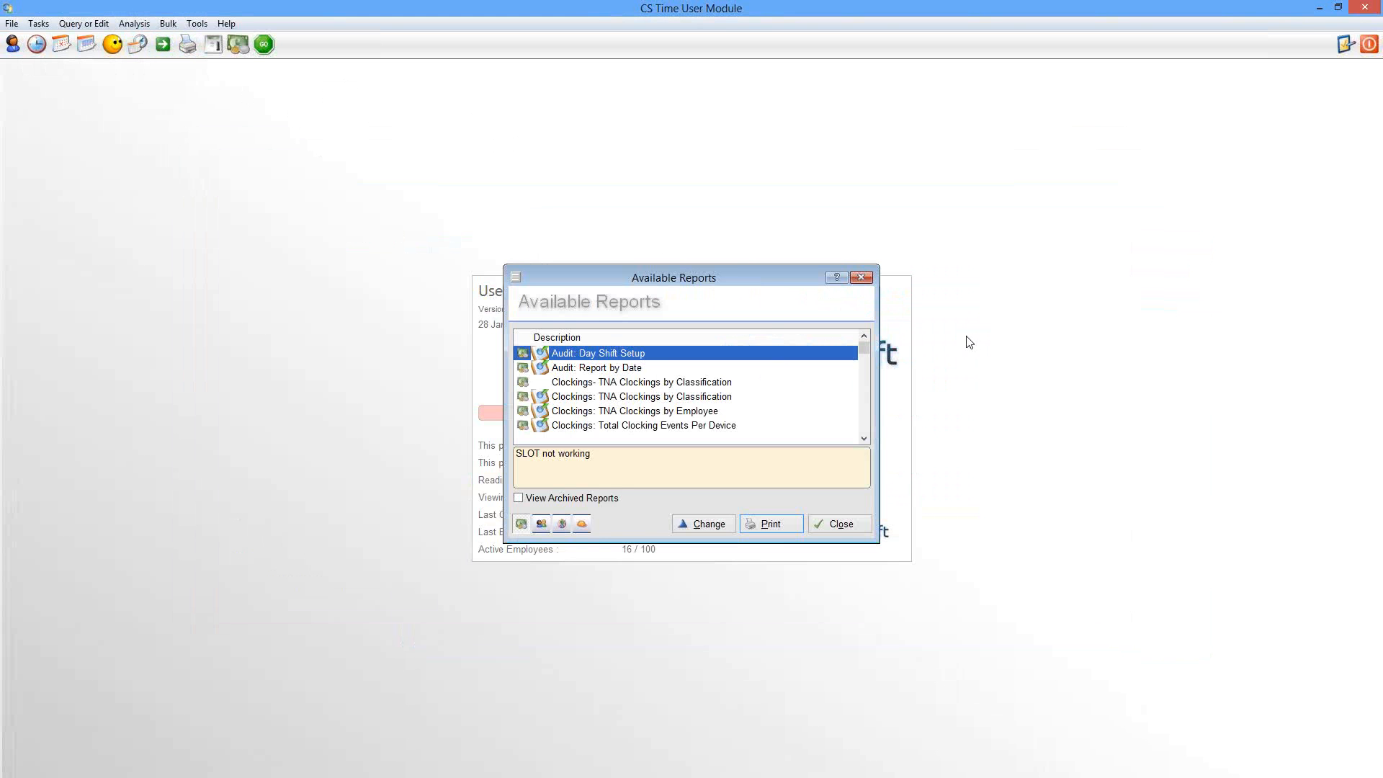
pyautogui.moveTo(526, 268); pyautogui.dragTo(548, 171)
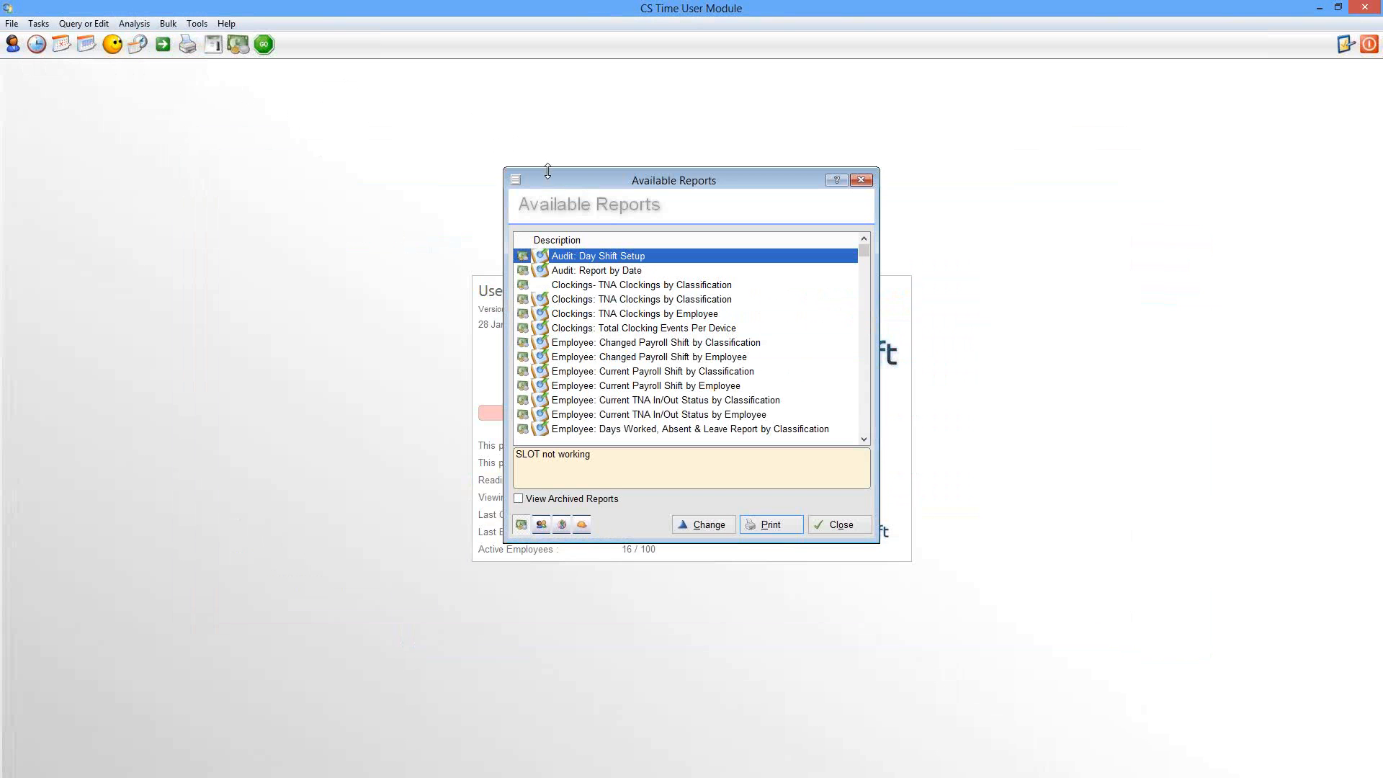
pyautogui.click(650, 325)
pyautogui.press('l')
pyautogui.press('End')
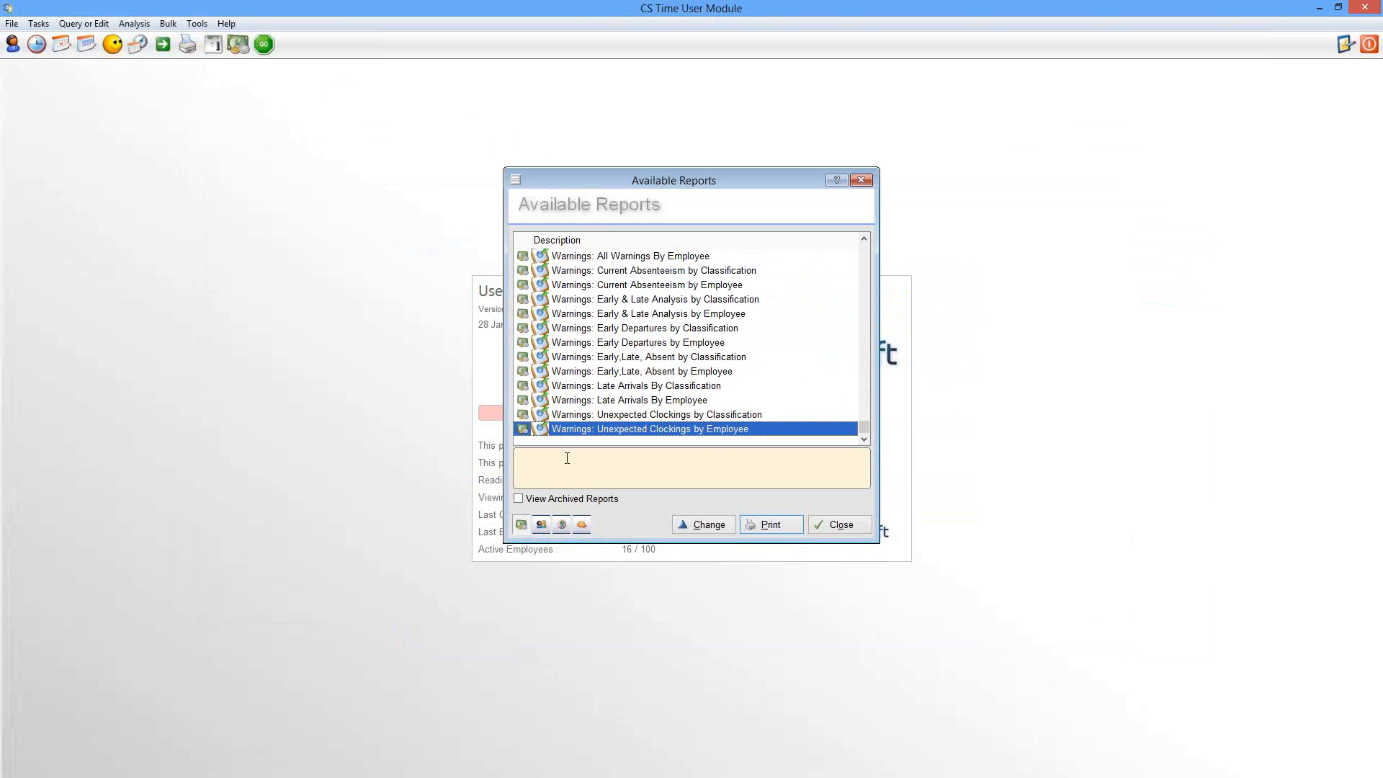
# Include archived reports in the list, browse them, and hide the archived reports again
pyautogui.click(530, 502)
pyautogui.press('pageup')
pyautogui.press('pageup')
pyautogui.press('pageup')
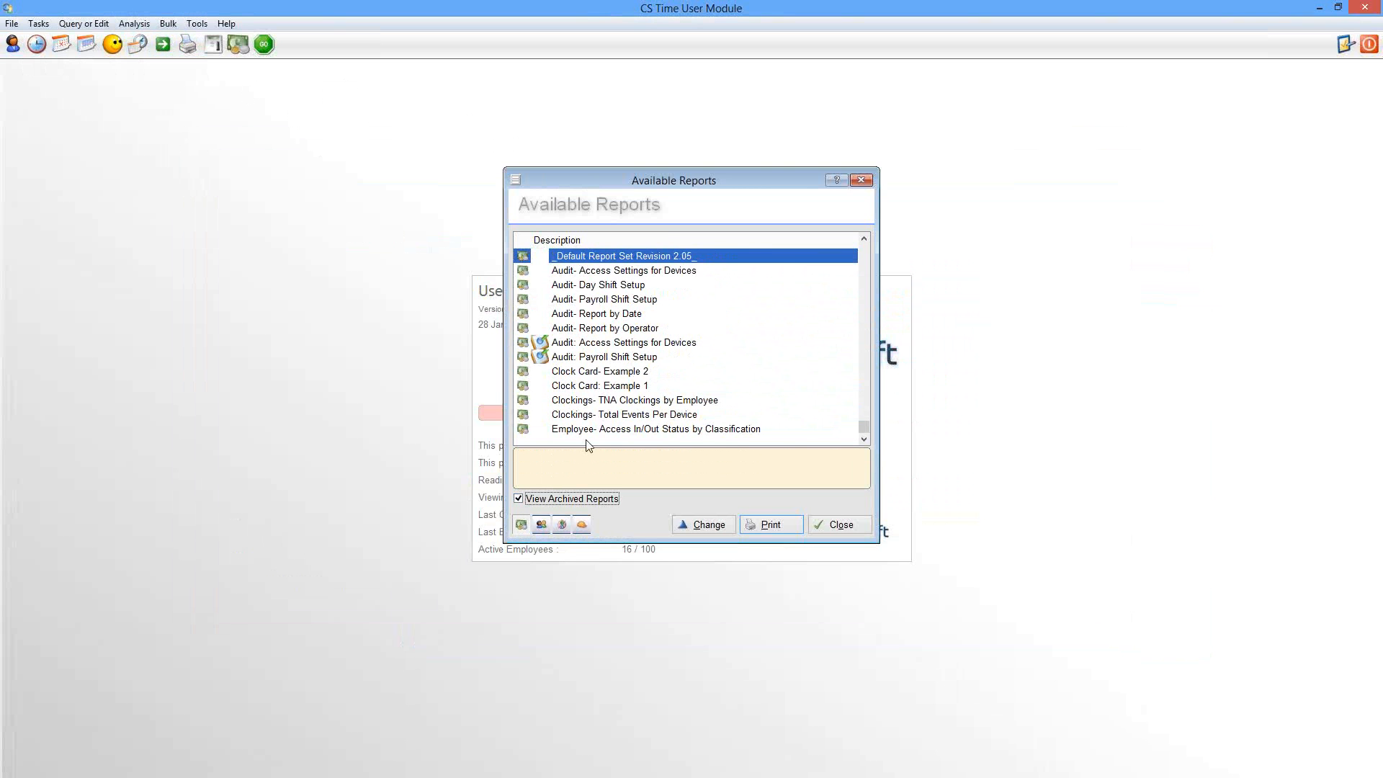
pyautogui.click(527, 502)
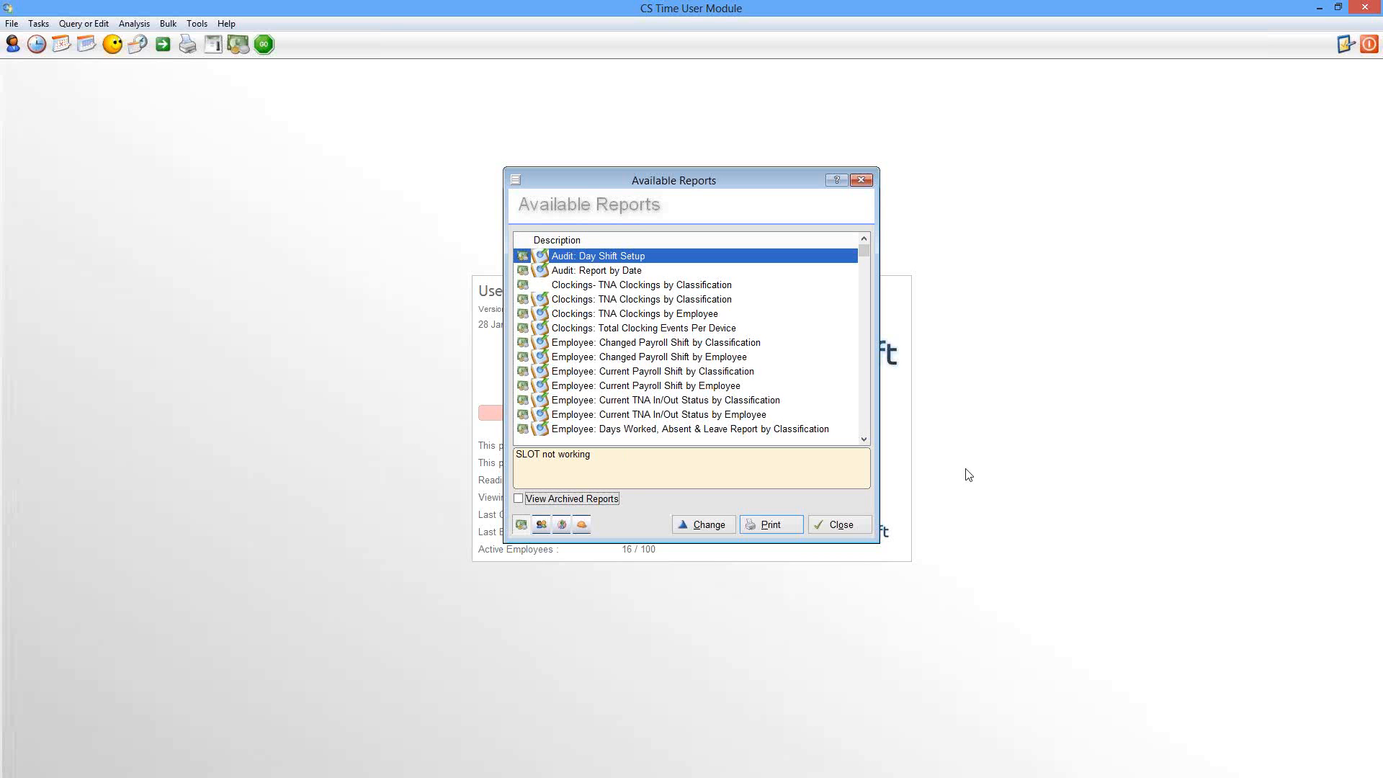
# Close the available reports, view the hardware list with its clock commands and setup options, and close it
pyautogui.click(862, 530)
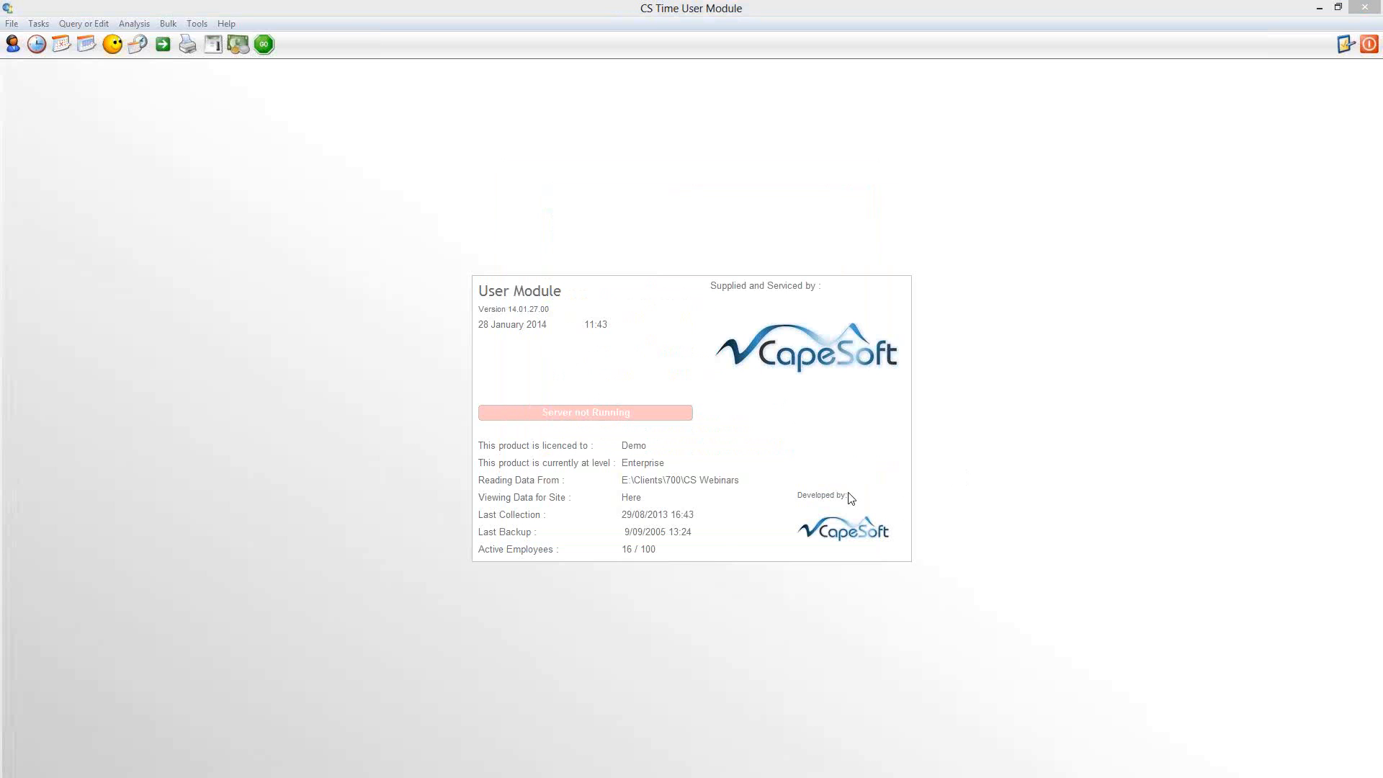
pyautogui.click(213, 46)
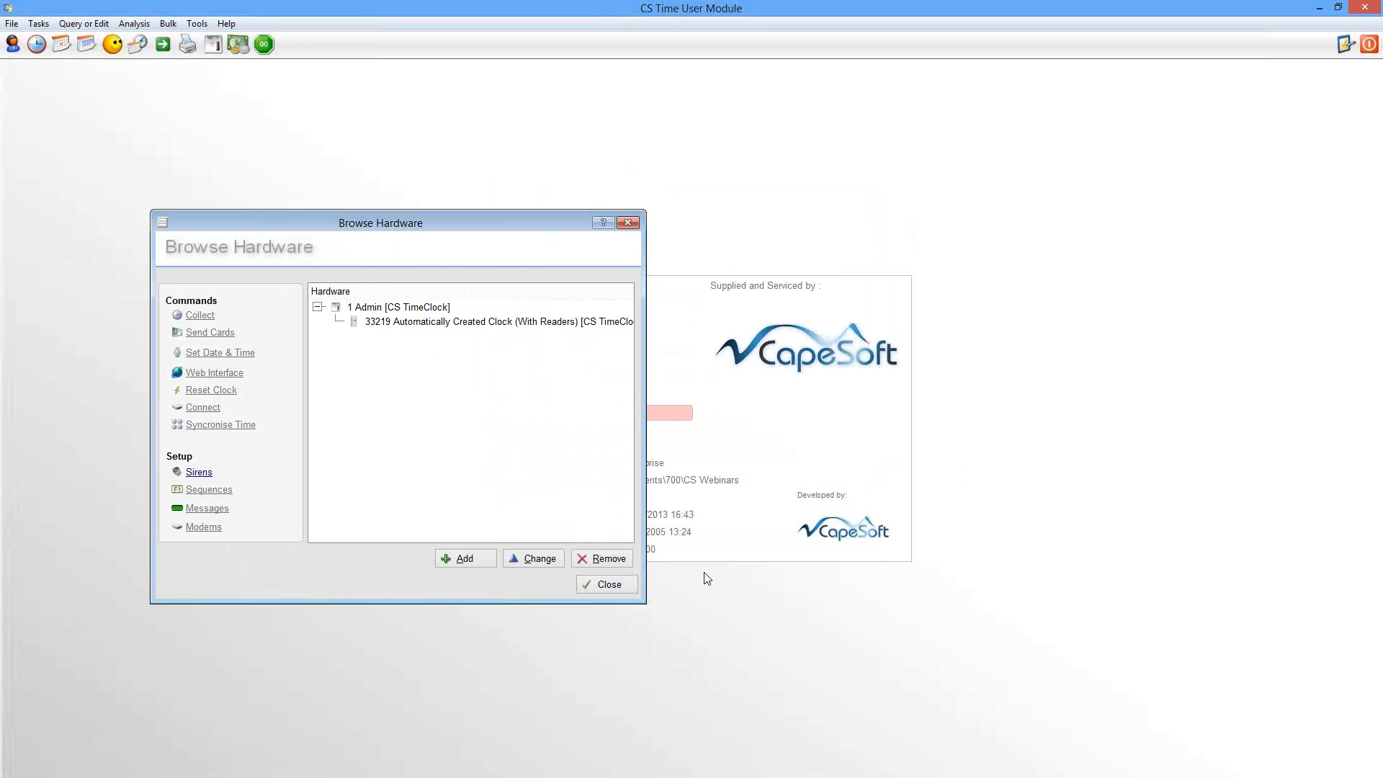
pyautogui.click(604, 585)
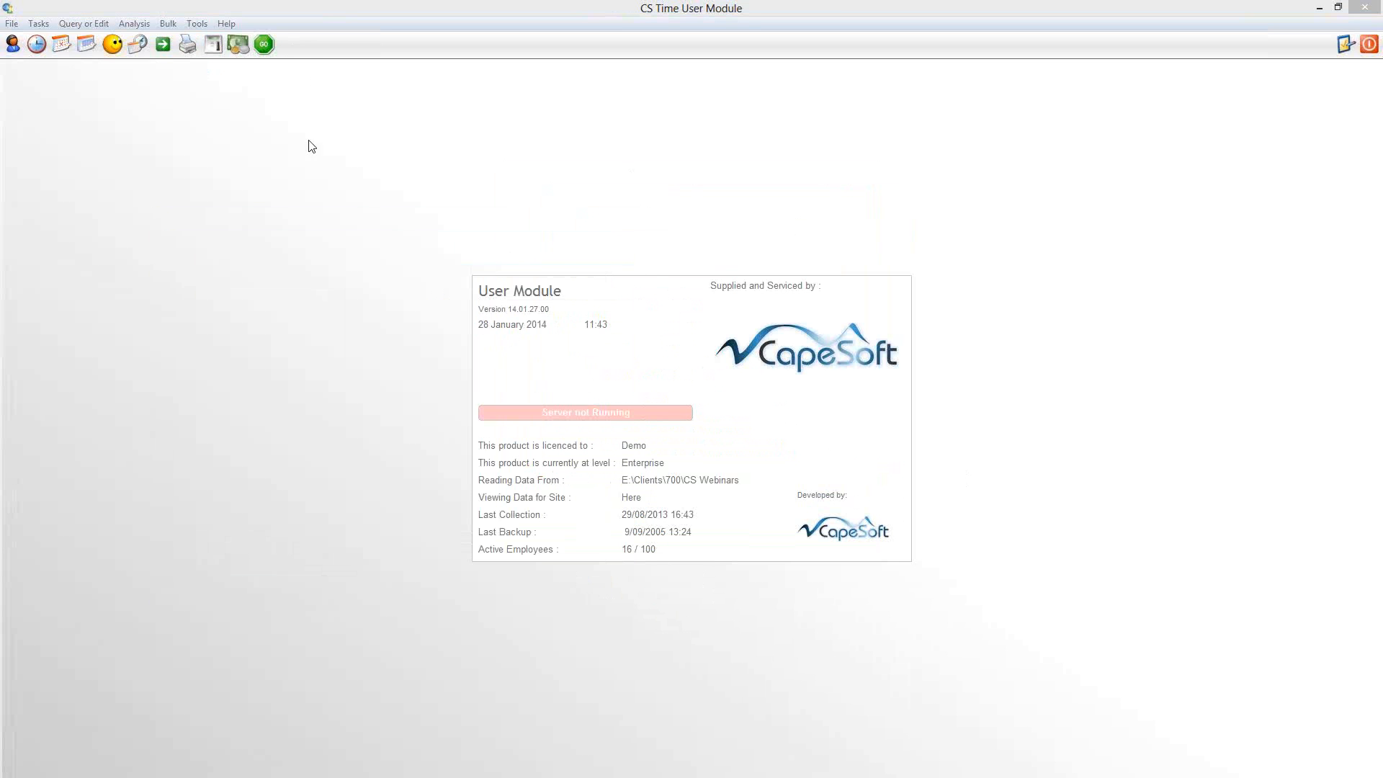
# Browse the available payroll extracts, including VIP Payroll Classic, Quickbooks Payroll Export V6.0 and MYOB TAB Delimited V5.1, and close the list
pyautogui.click(236, 47)
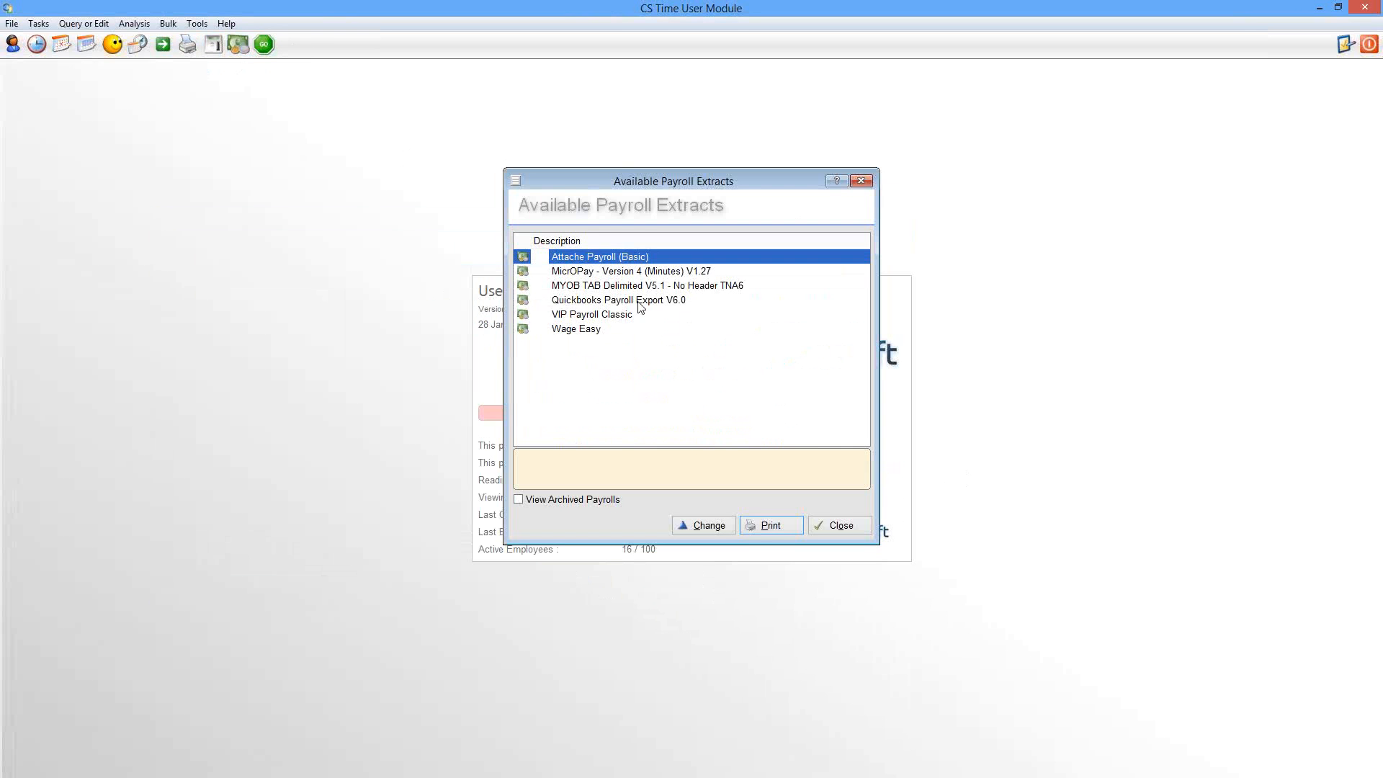
pyautogui.click(575, 317)
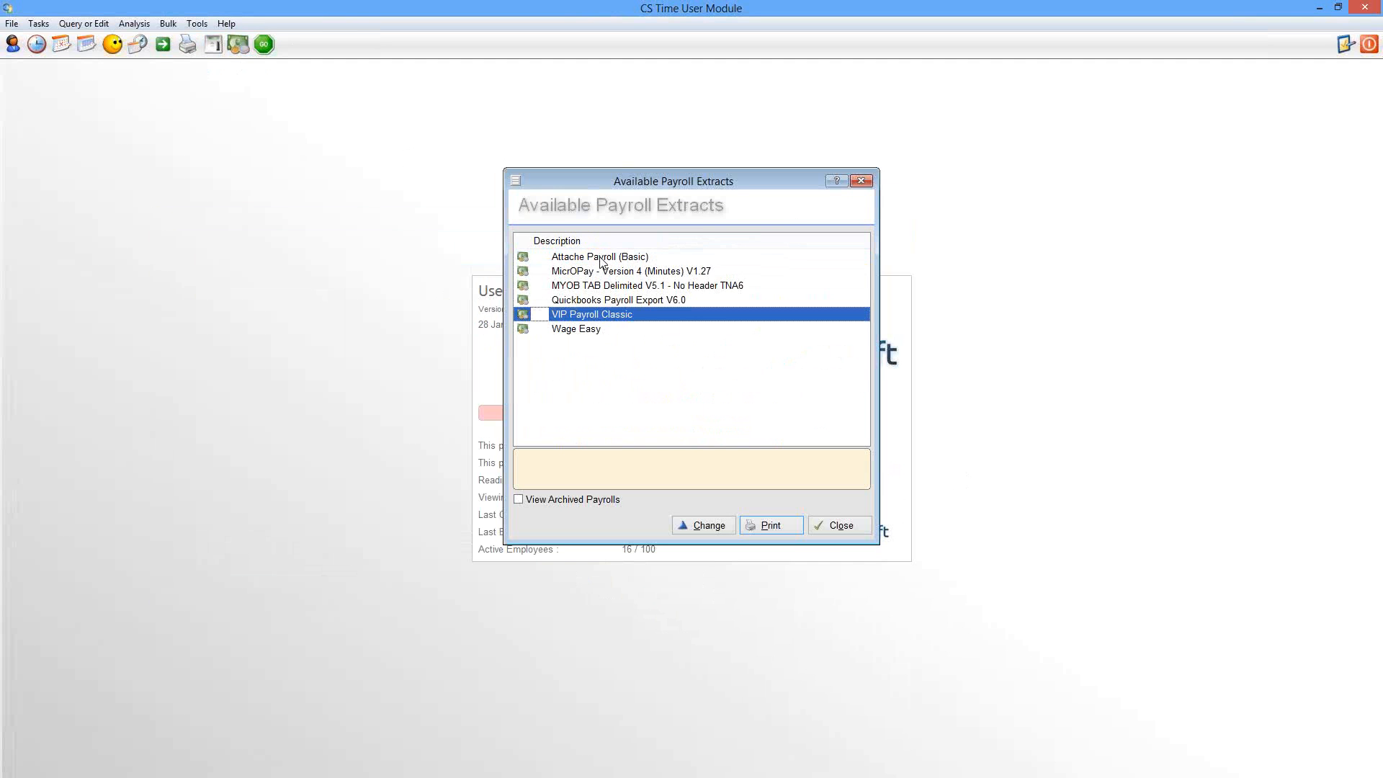
pyautogui.click(569, 304)
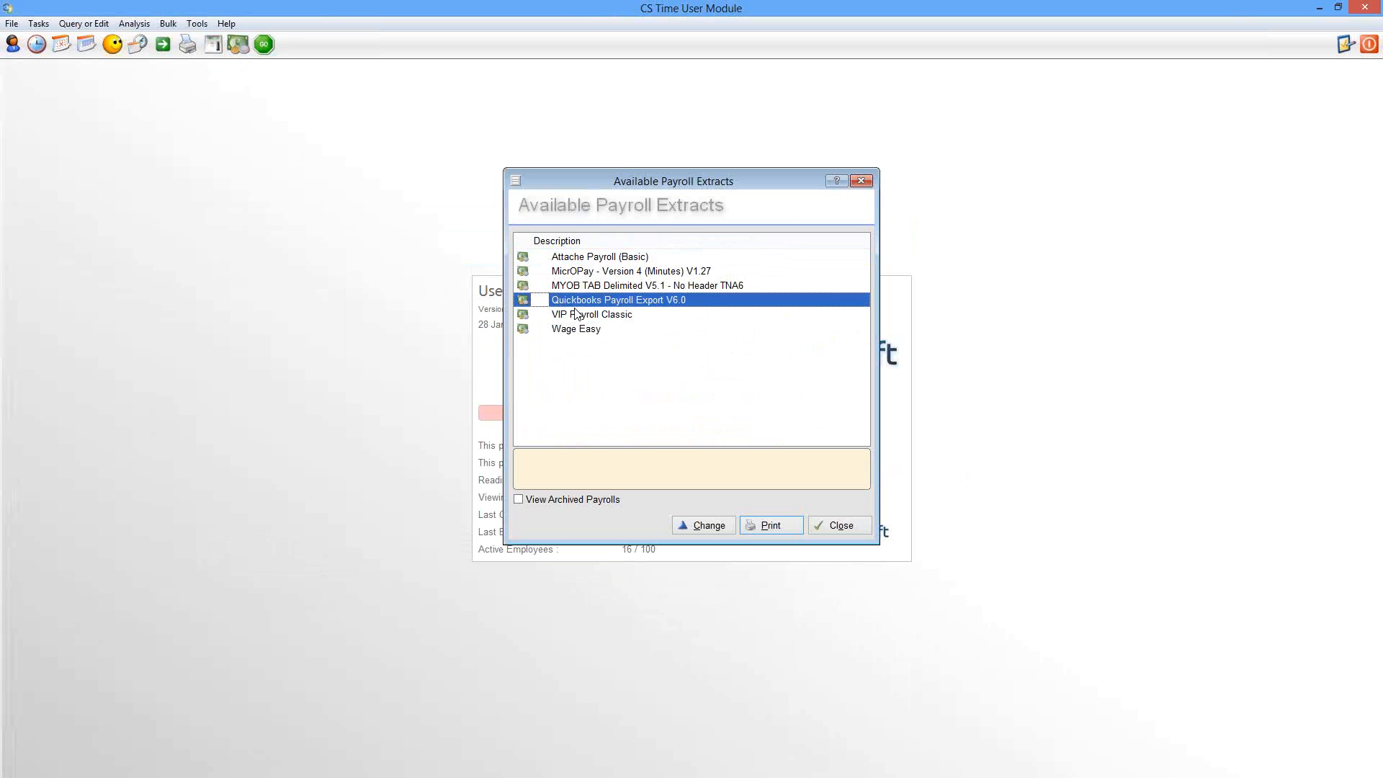
pyautogui.click(606, 288)
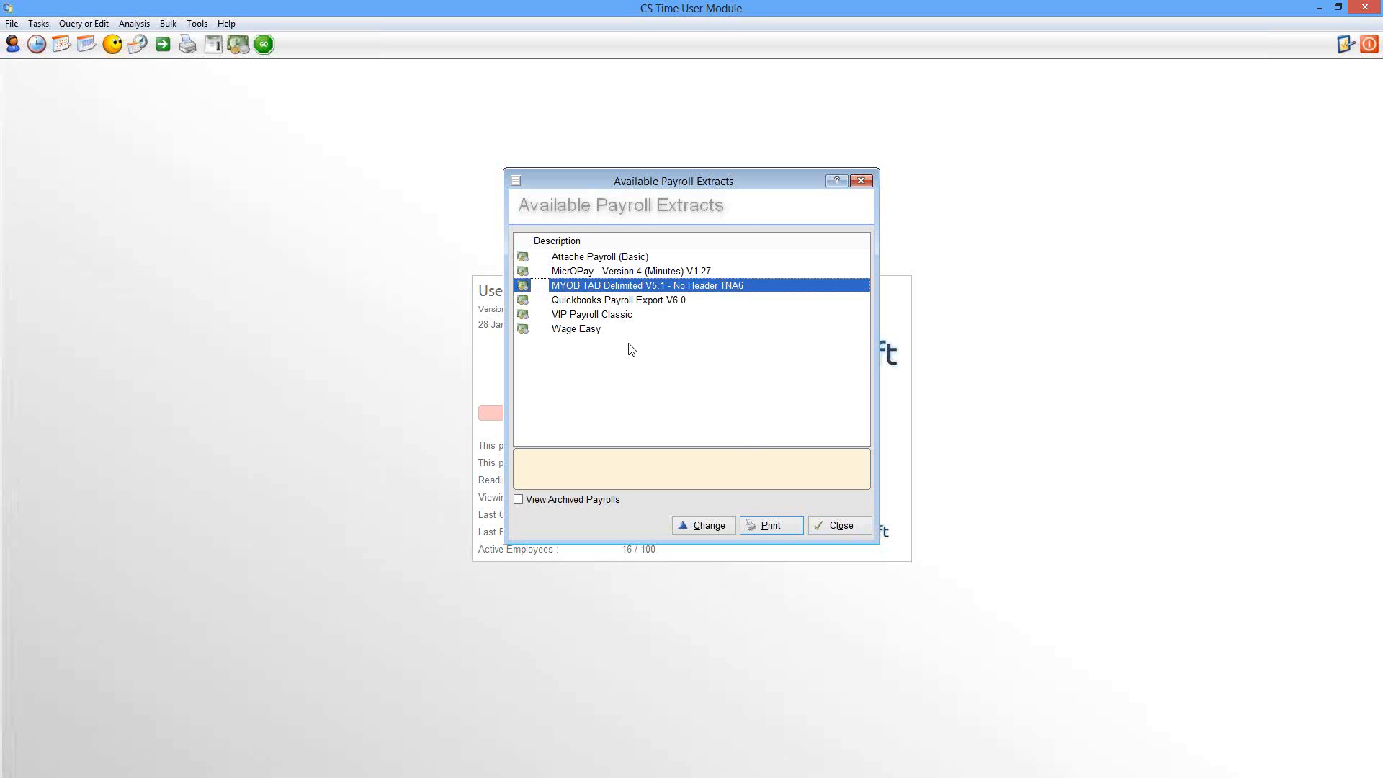
pyautogui.click(855, 526)
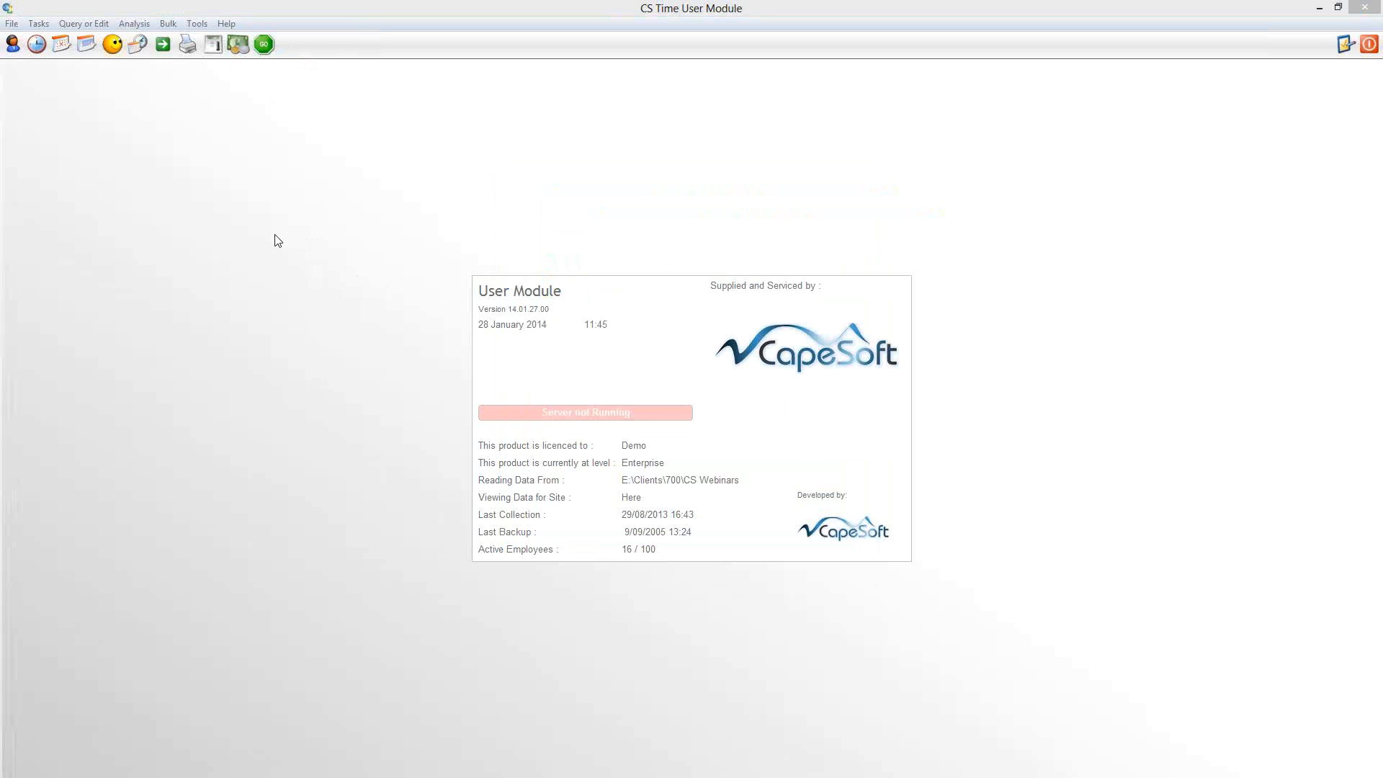
# View the full employee list under the current login, close it, and exit the User Module
pyautogui.click(12, 46)
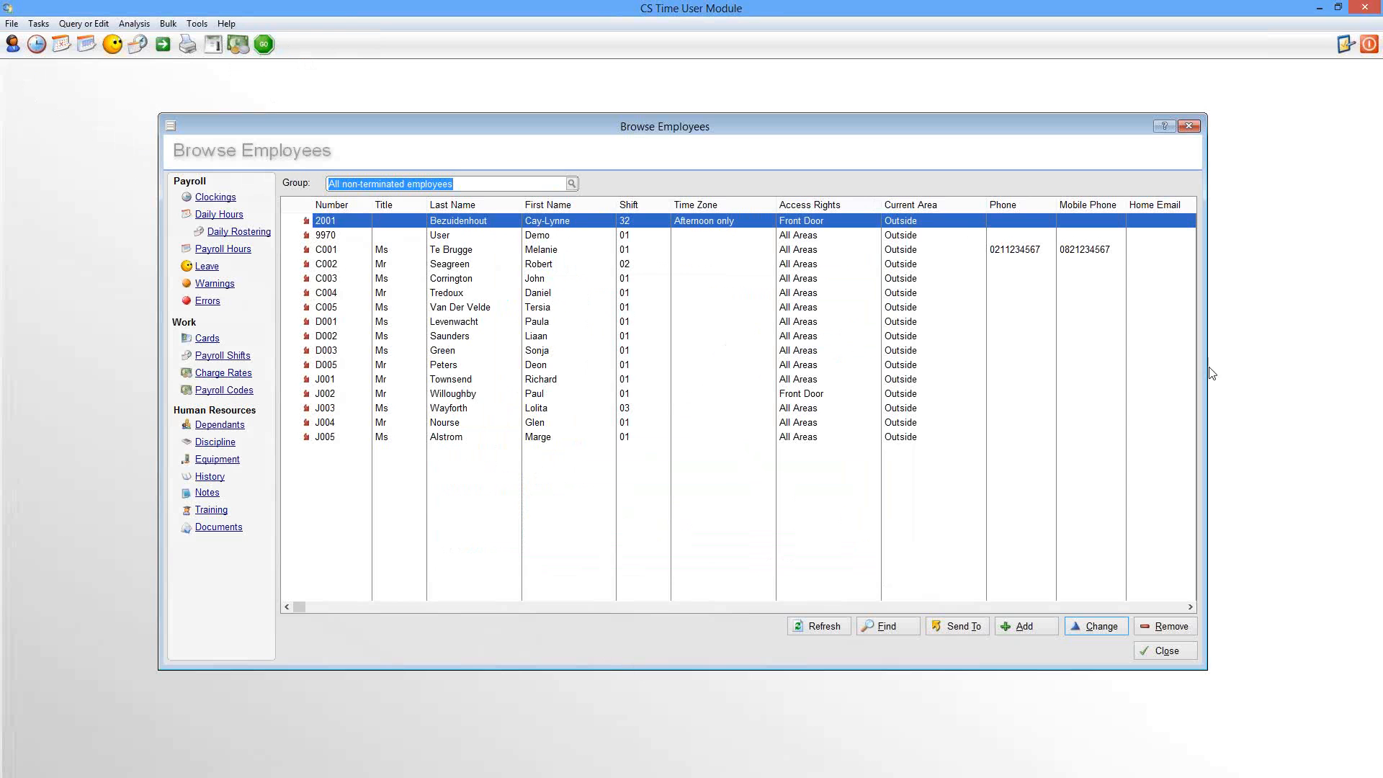
pyautogui.click(1164, 653)
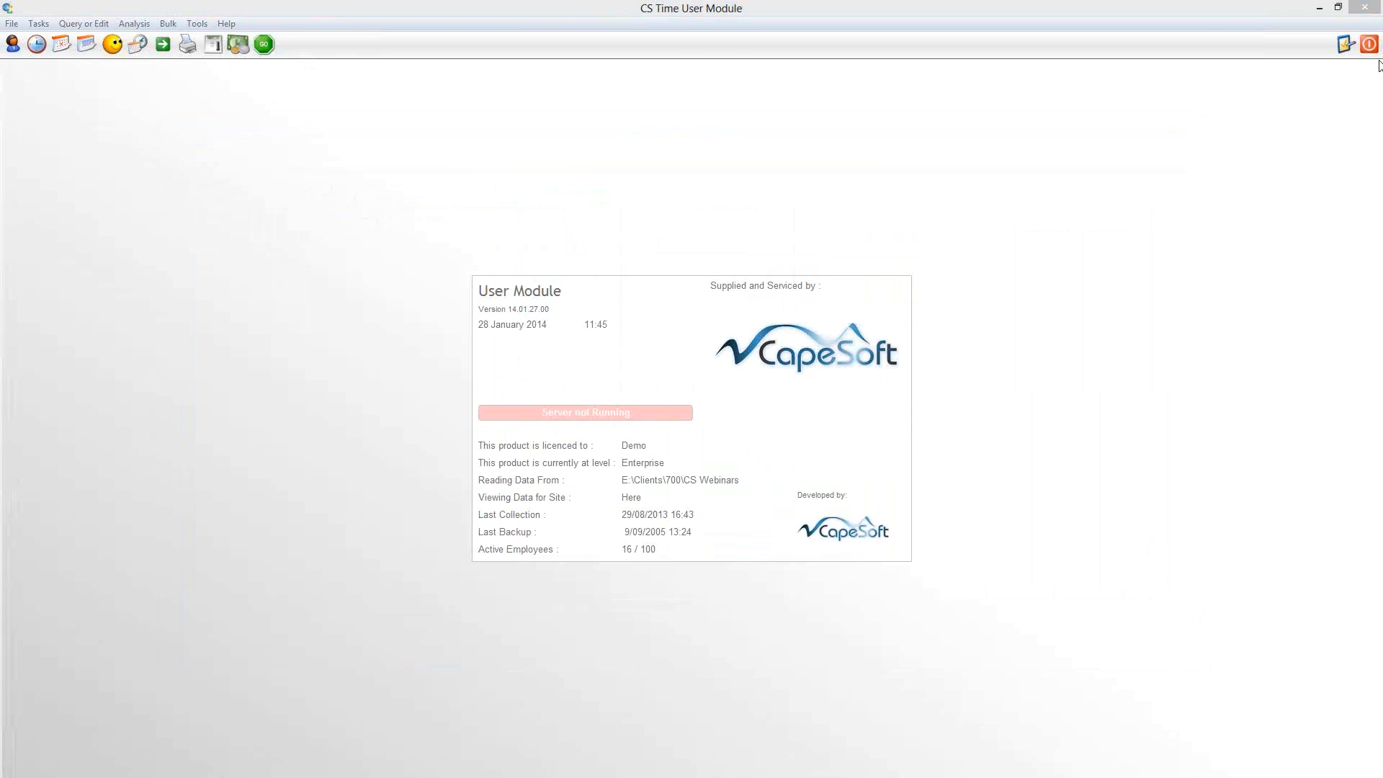
pyautogui.click(1364, 7)
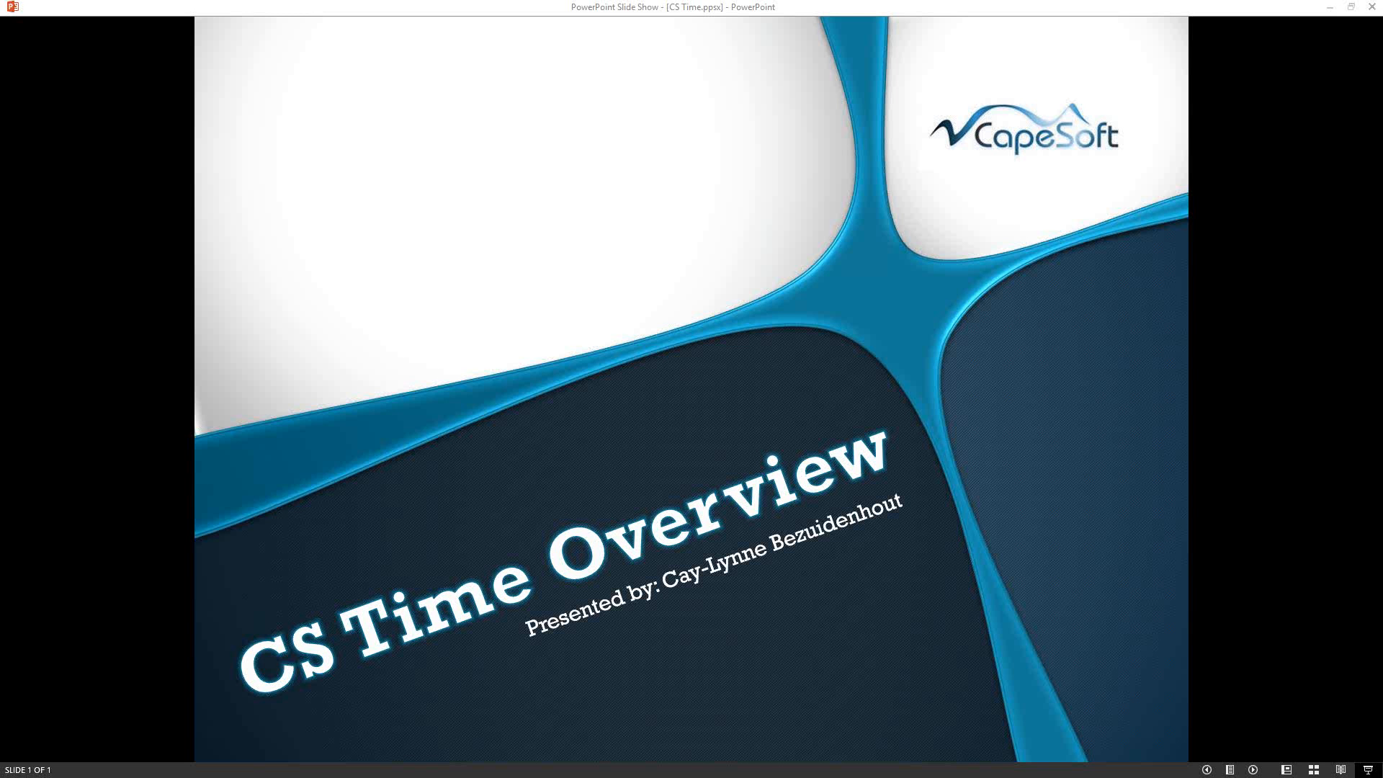
# Log in to CS Time with the JHB login and its account password, and dismiss the Jump-Start Employees window
pyautogui.moveTo(104, 292); pyautogui.dragTo(569, 291)
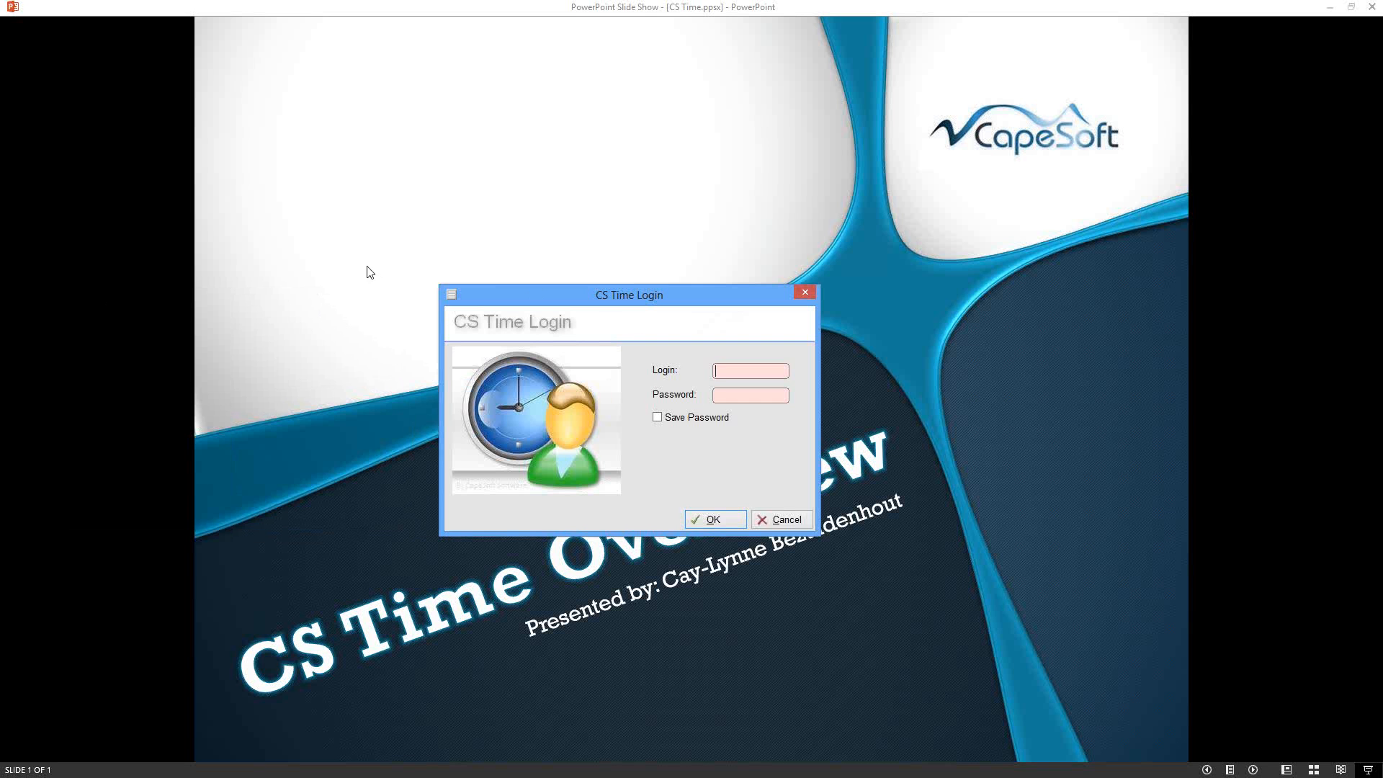
pyautogui.write('CPT')
pyautogui.press('BackSpace')
pyautogui.press('BackSpace')
pyautogui.press('BackSpace')
pyautogui.write('JHB•••')
pyautogui.click(717, 519)
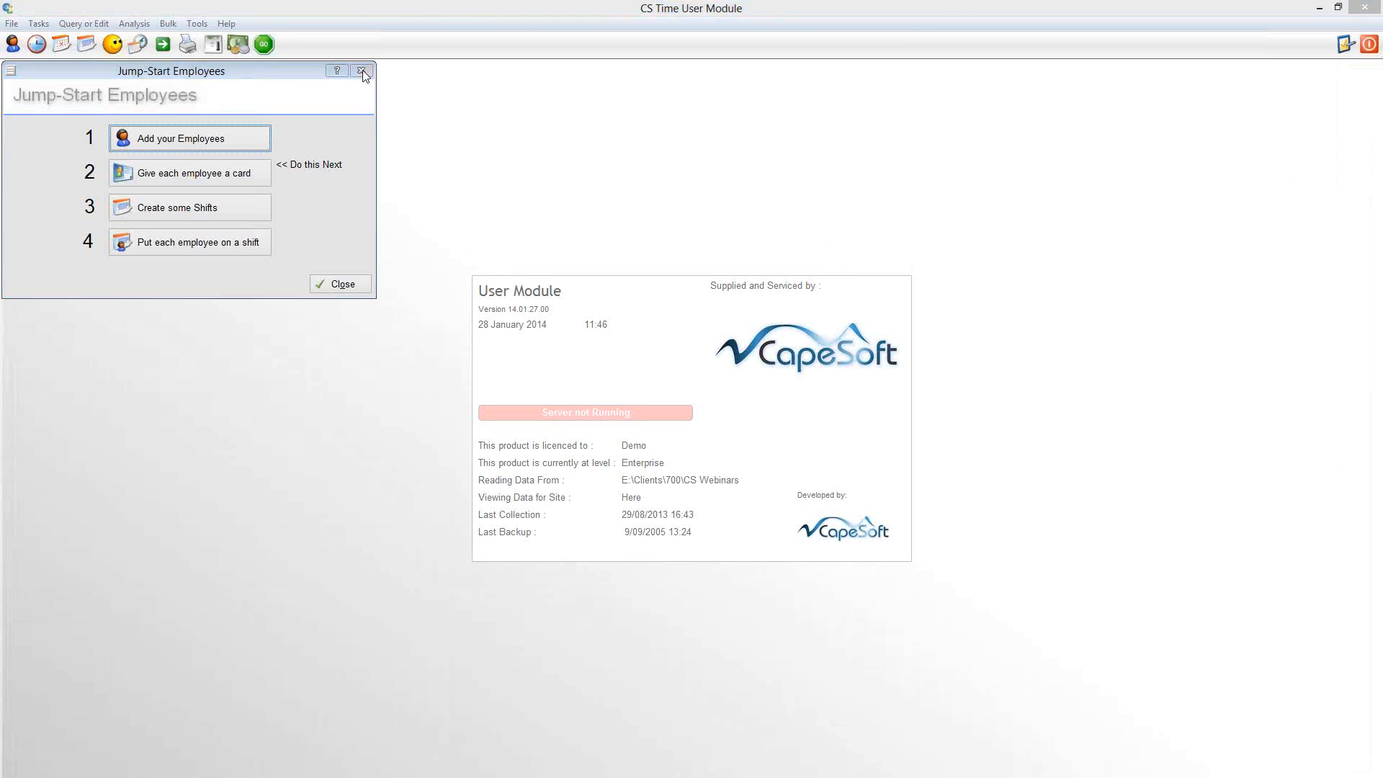
pyautogui.click(361, 70)
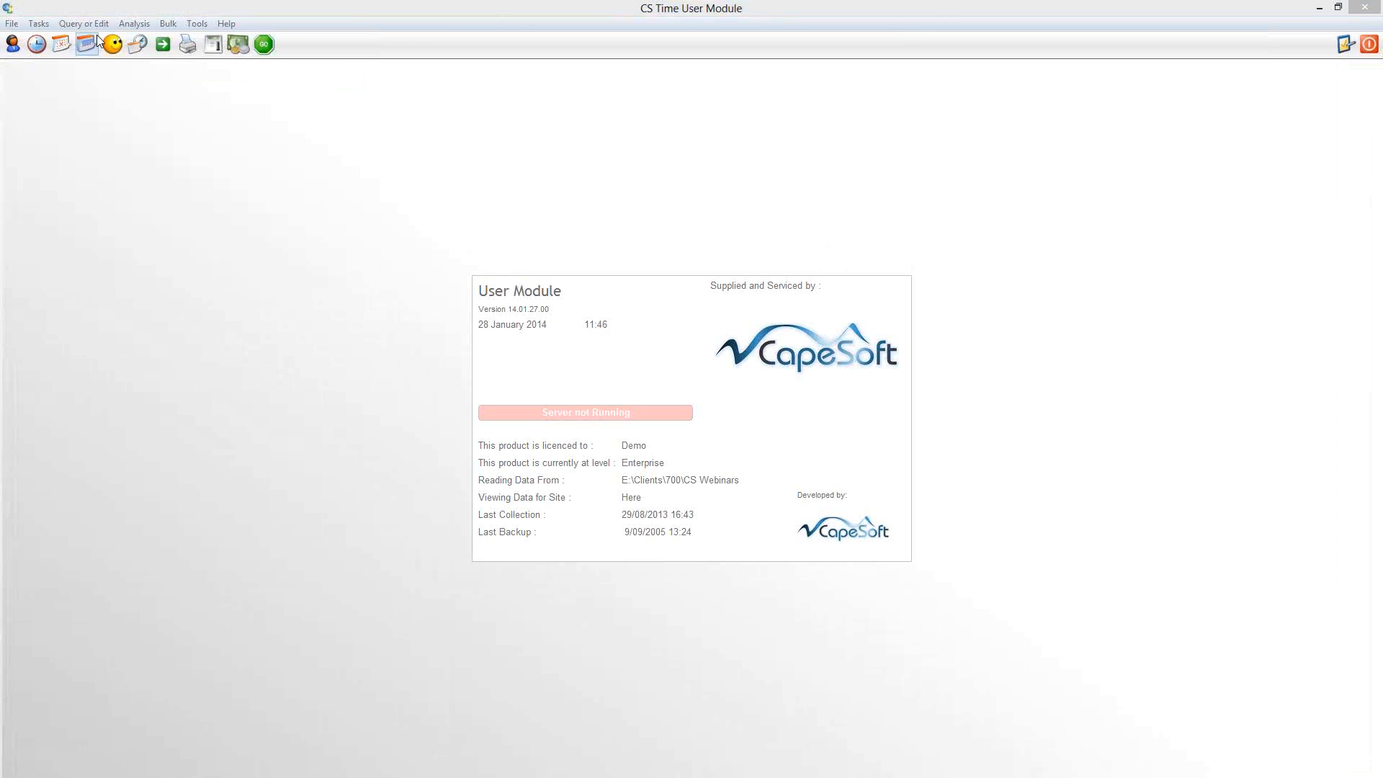
# Open the second employee's record from the employee list and view its Classification details
pyautogui.click(11, 45)
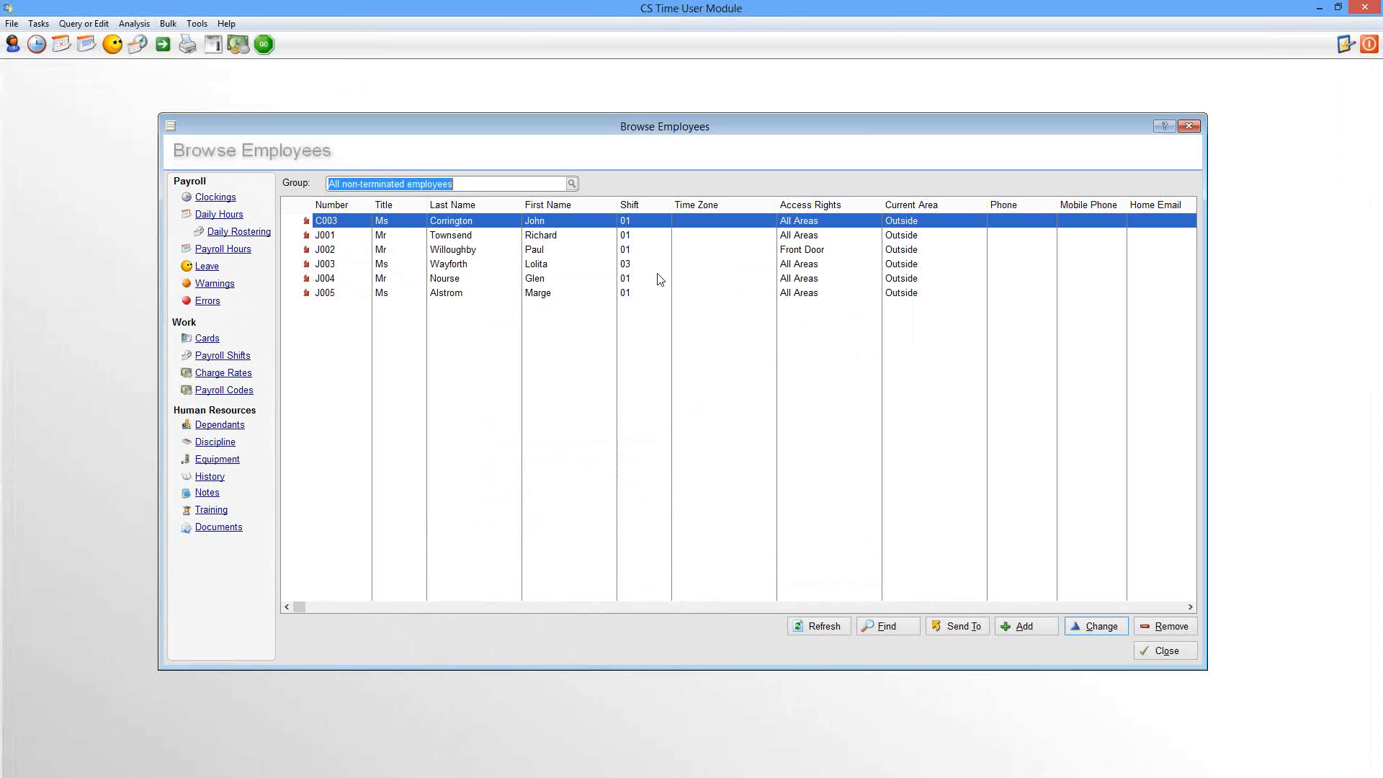
pyautogui.click(473, 237)
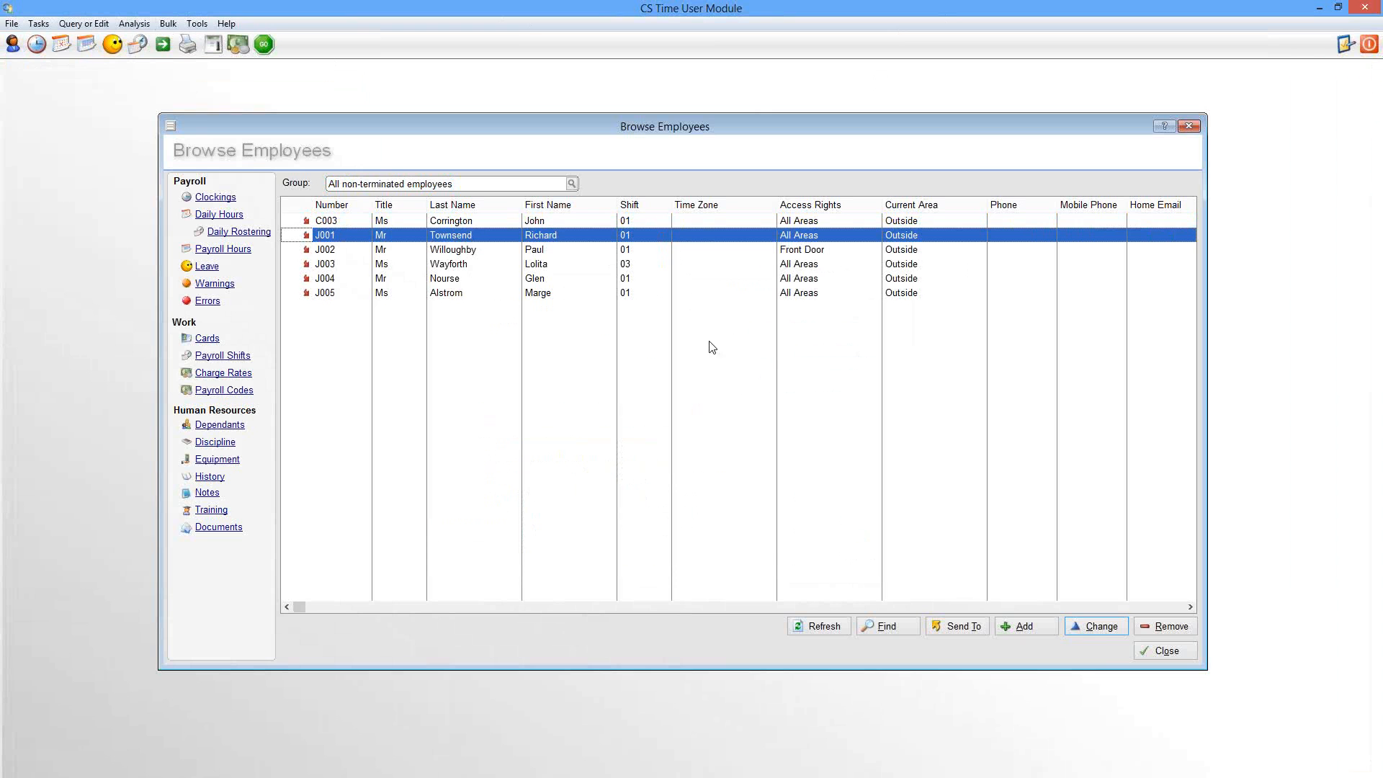
pyautogui.click(1101, 626)
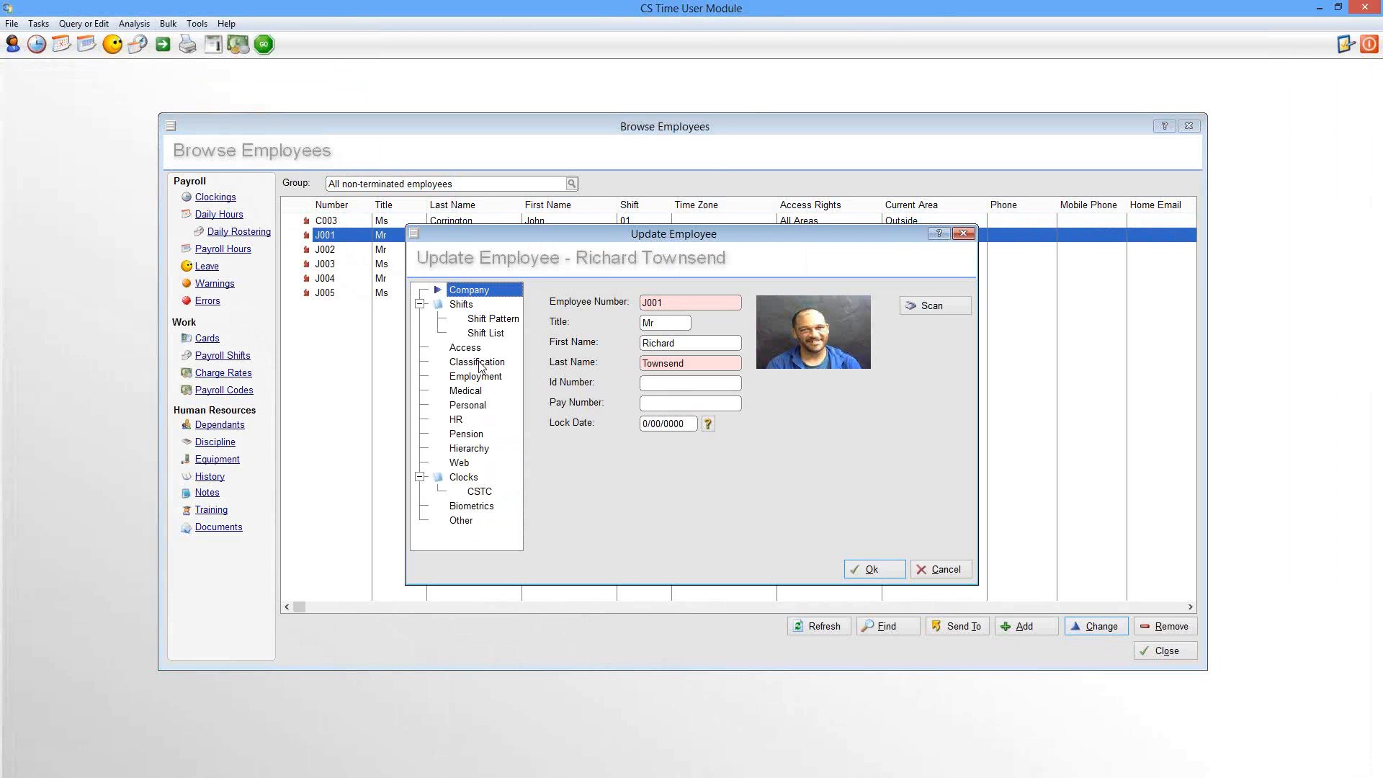
pyautogui.click(483, 364)
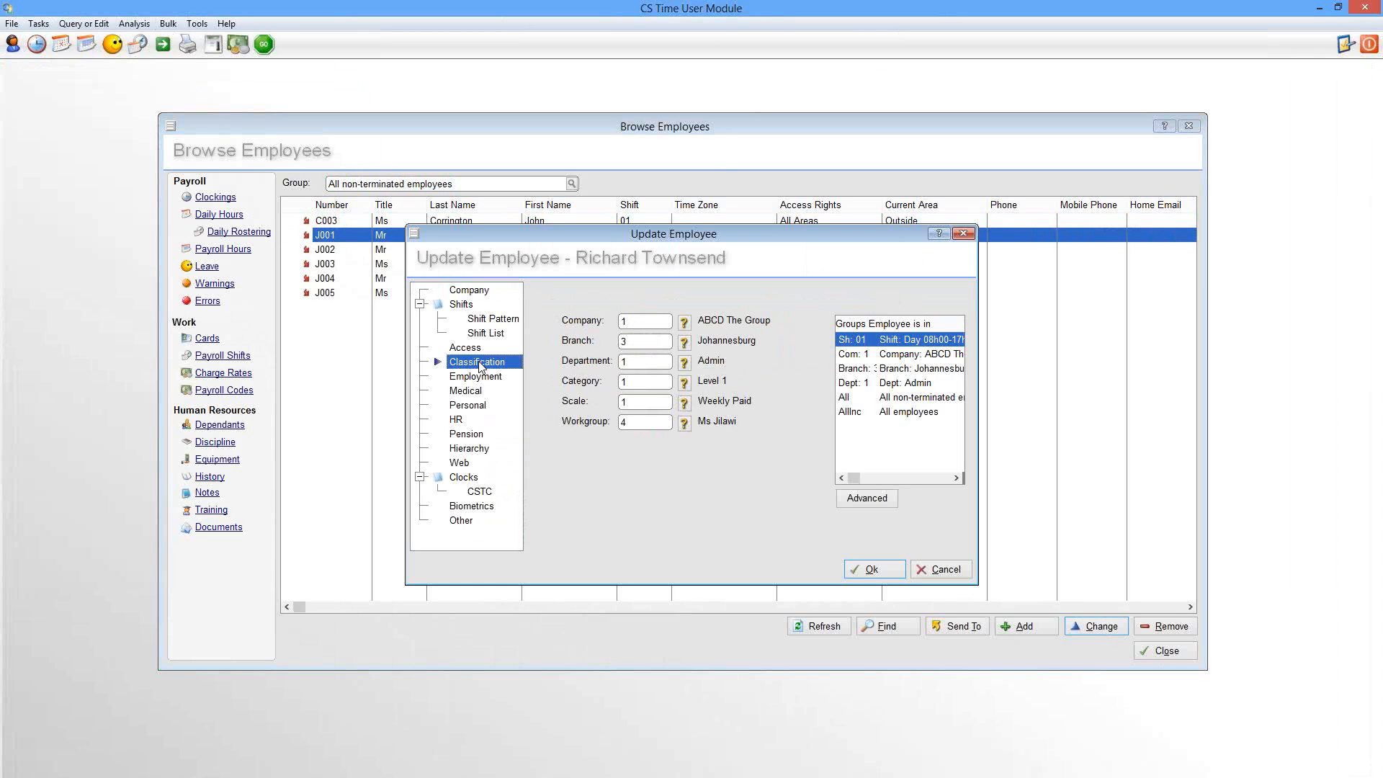
# Check which branches and departments this login can choose for the employee, and leave the record without saving
pyautogui.click(684, 343)
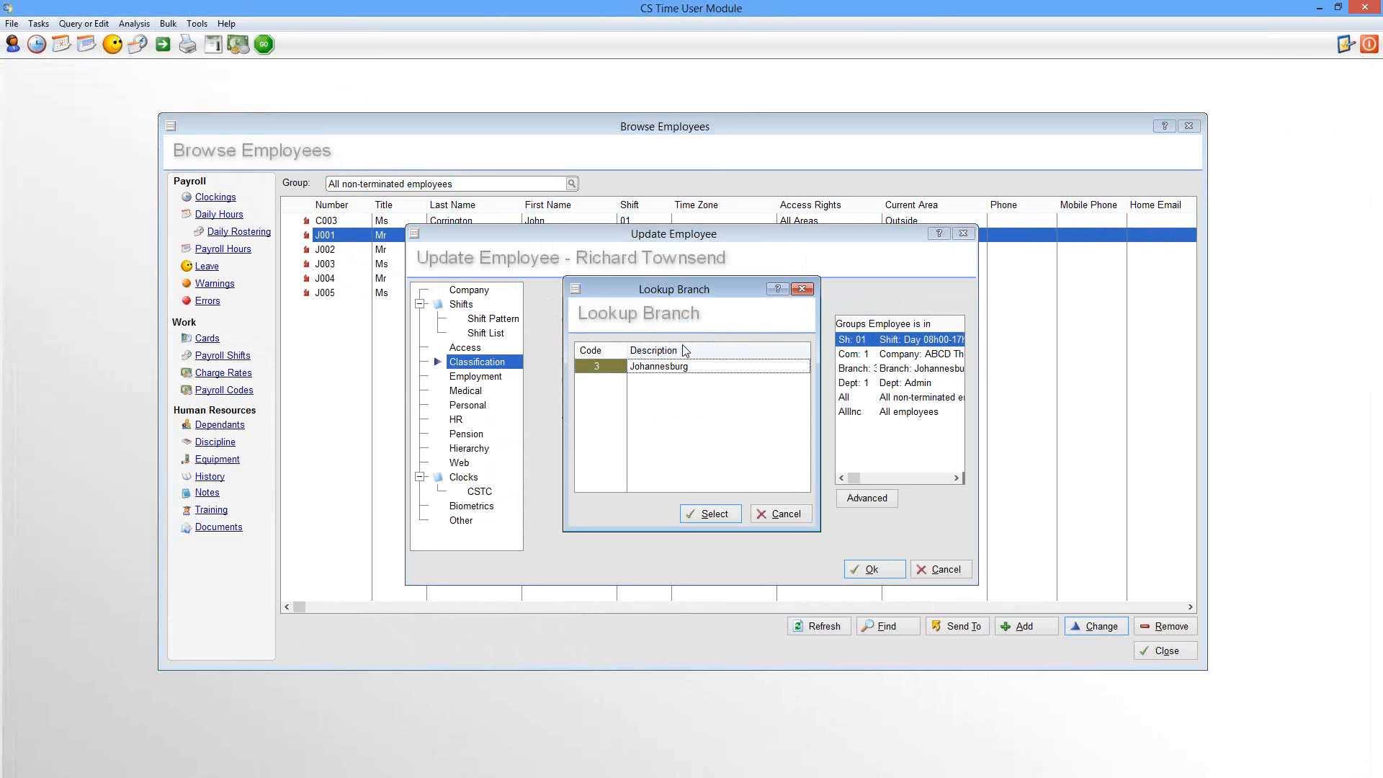
pyautogui.click(790, 519)
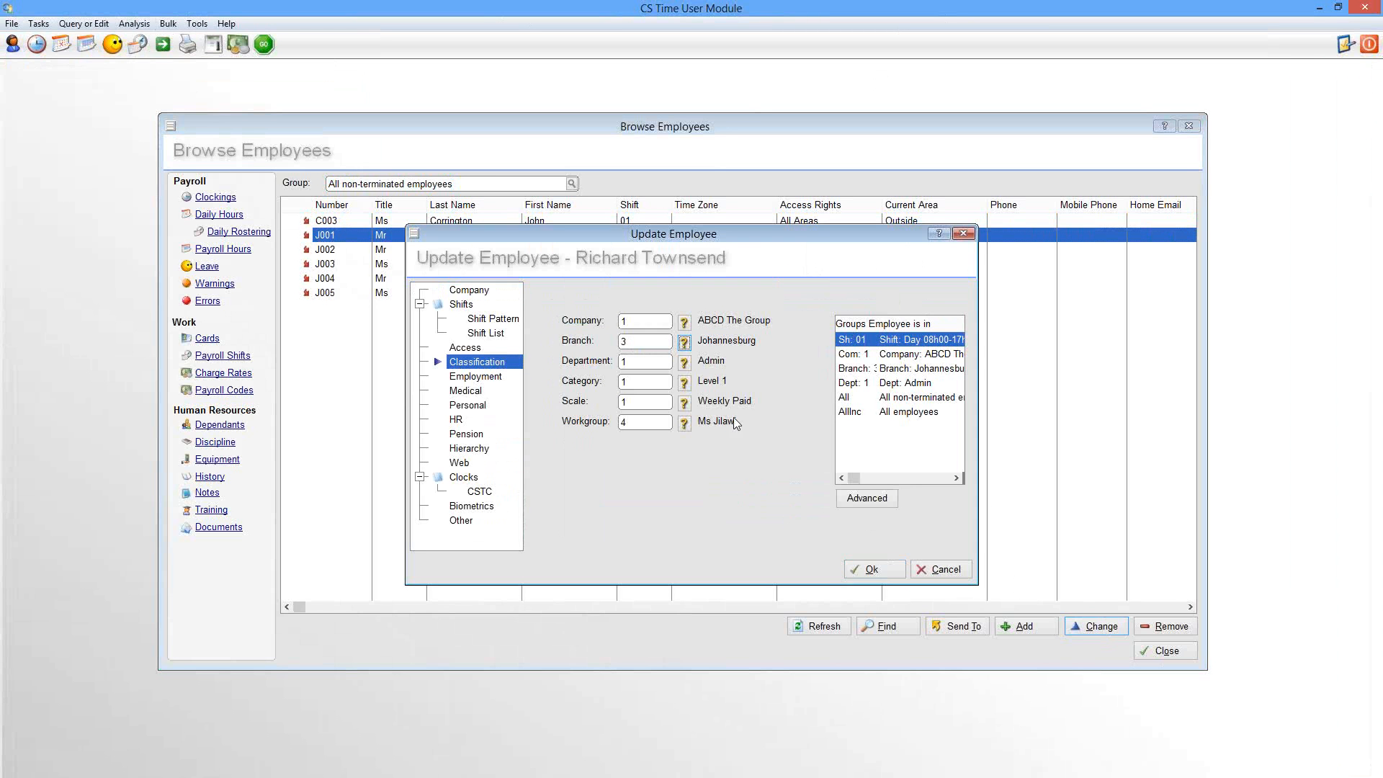
pyautogui.click(685, 363)
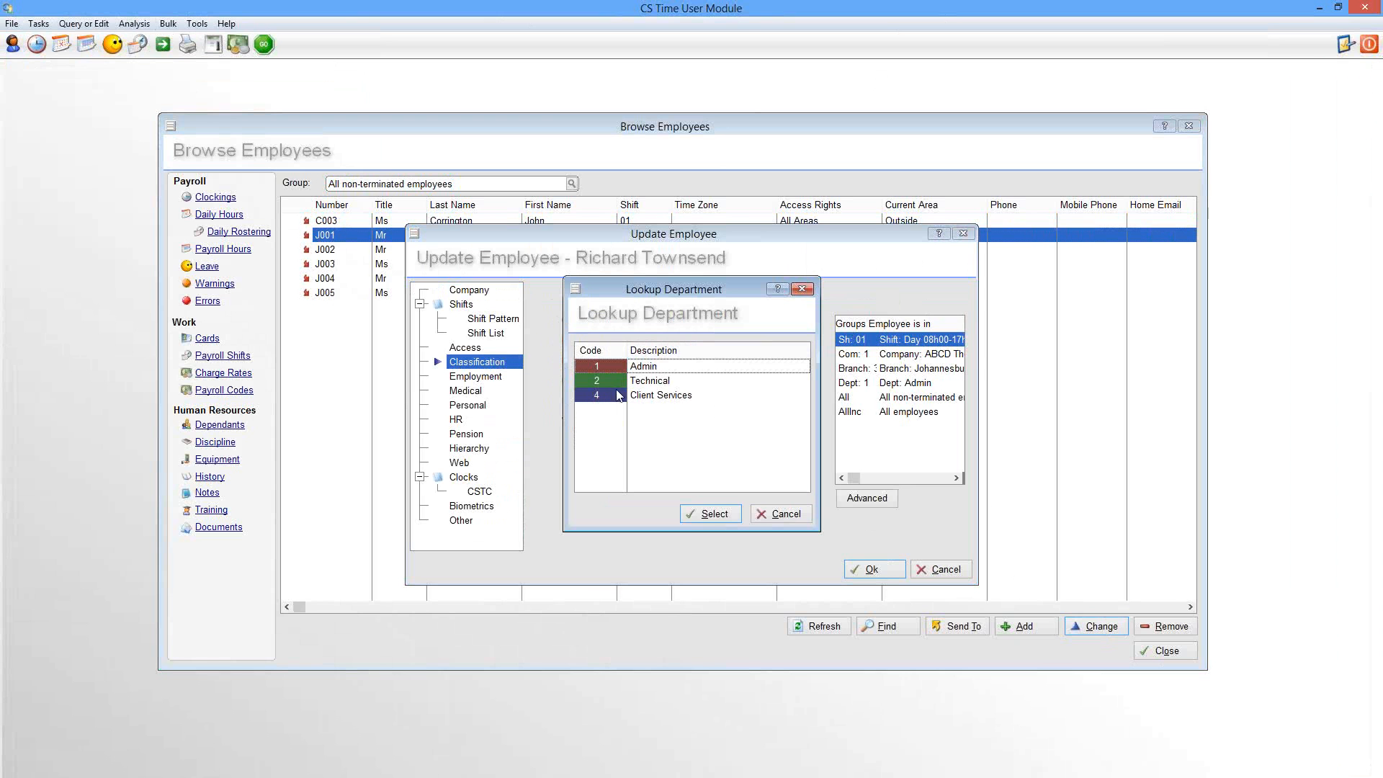
pyautogui.click(776, 512)
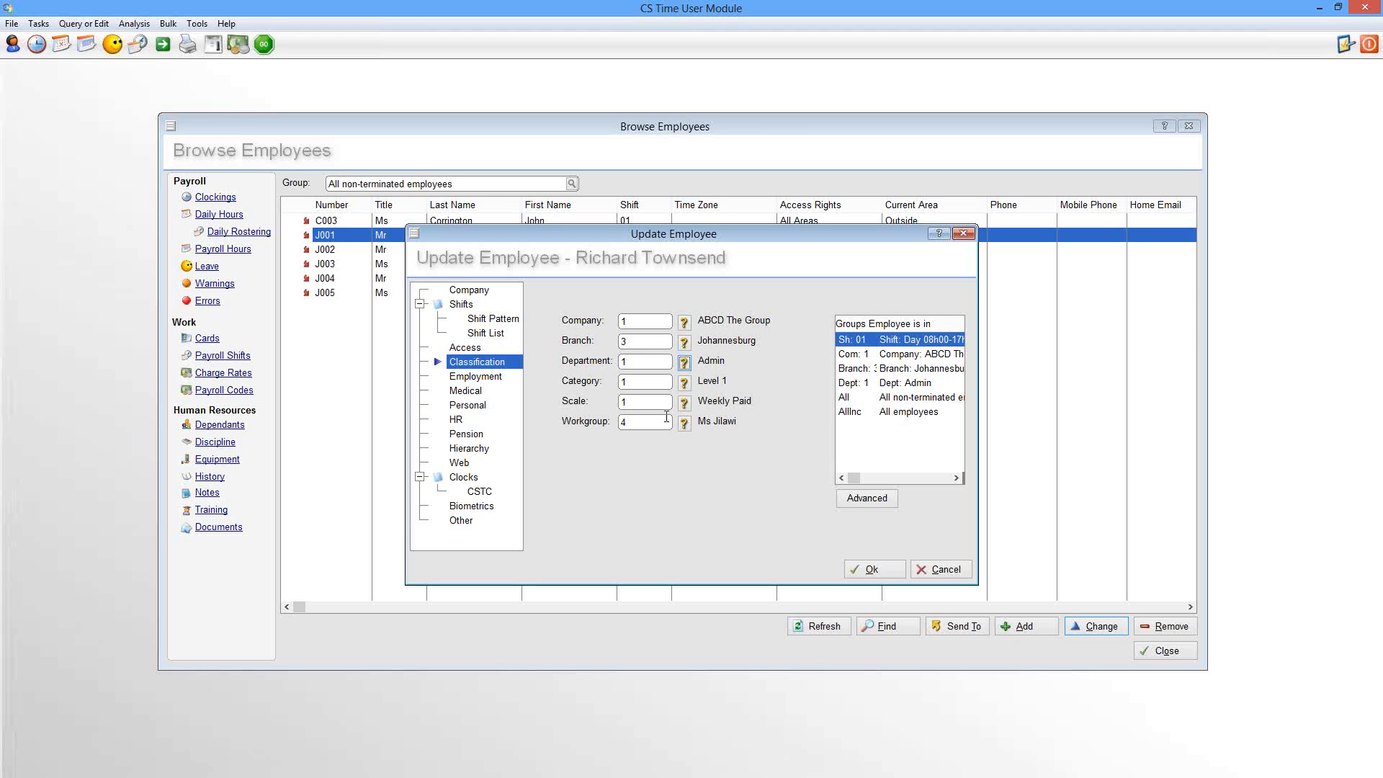
pyautogui.click(946, 569)
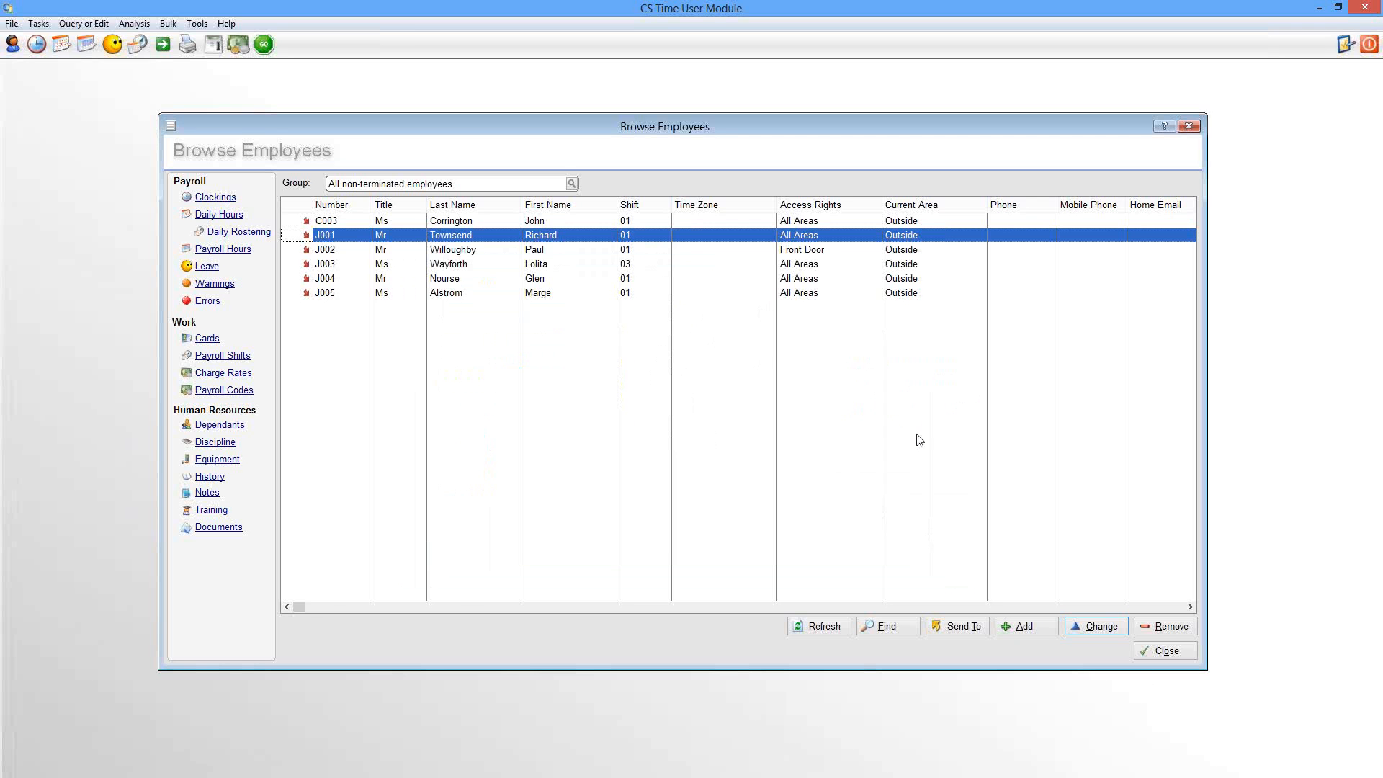
# Close the employee list, reopen it to review the employees available to this login, and close it again
pyautogui.click(1152, 653)
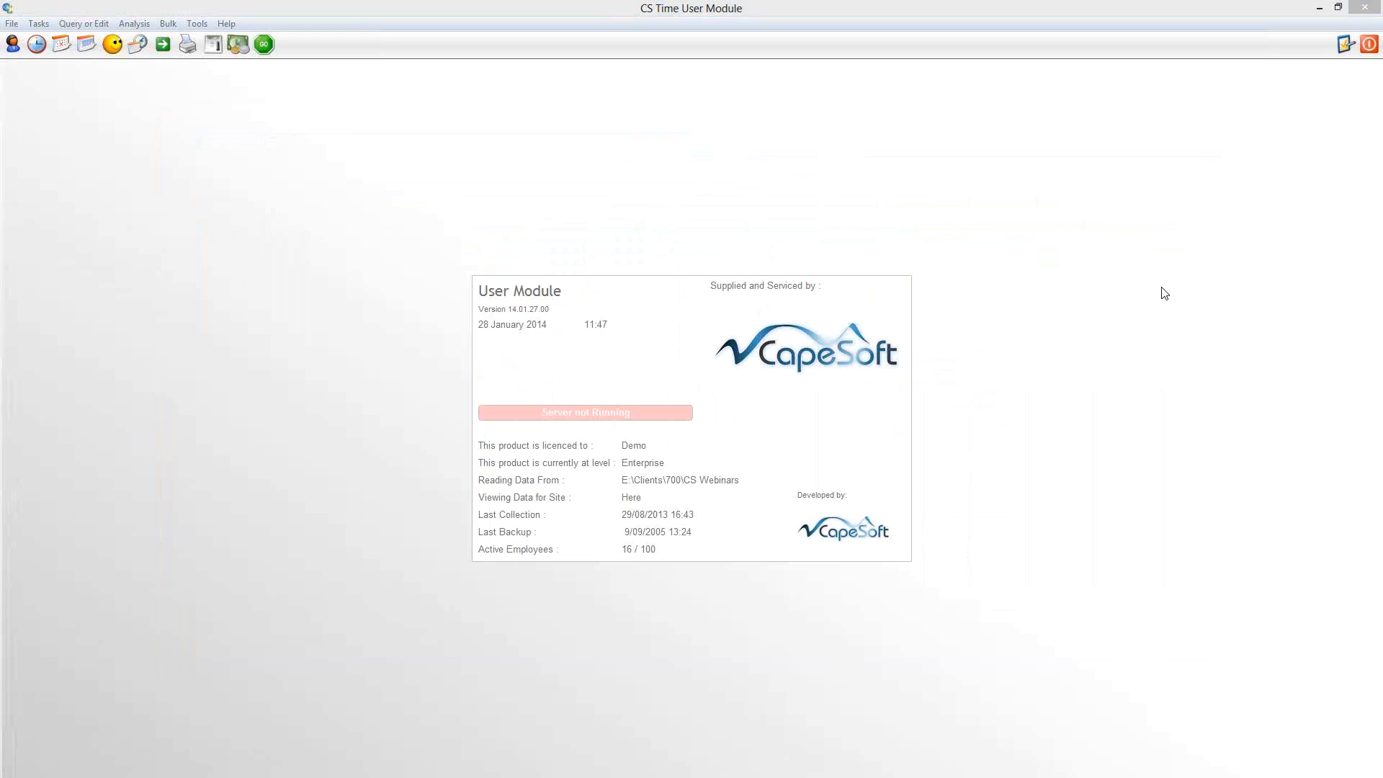
pyautogui.click(14, 49)
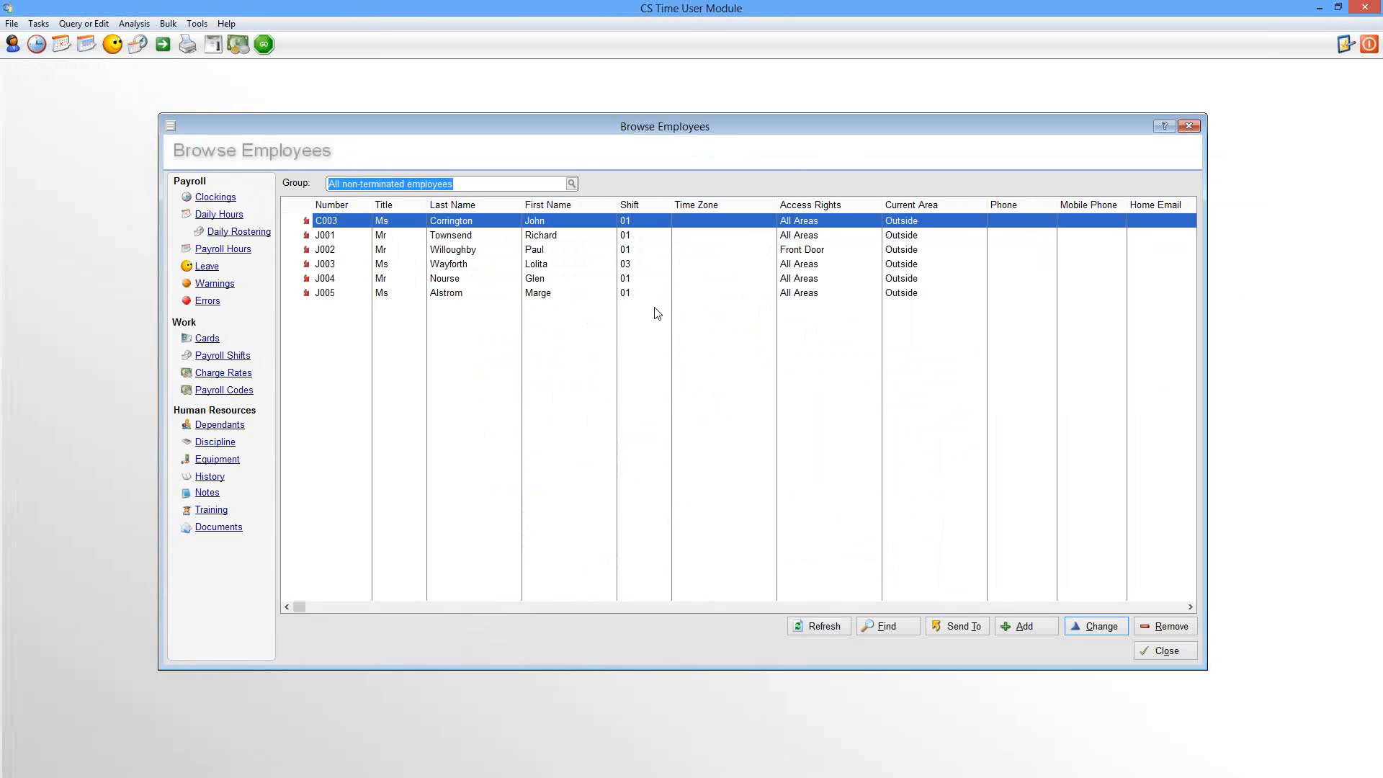
pyautogui.click(1173, 653)
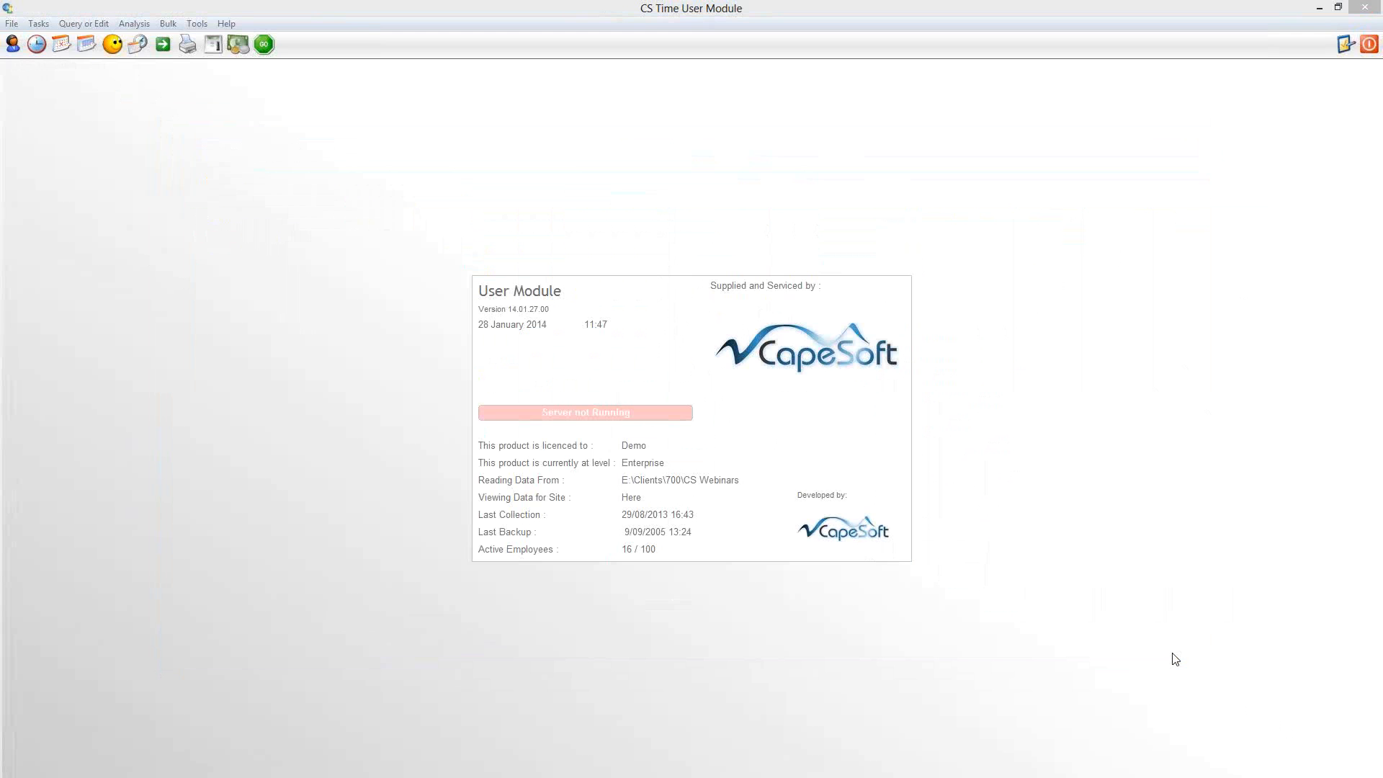